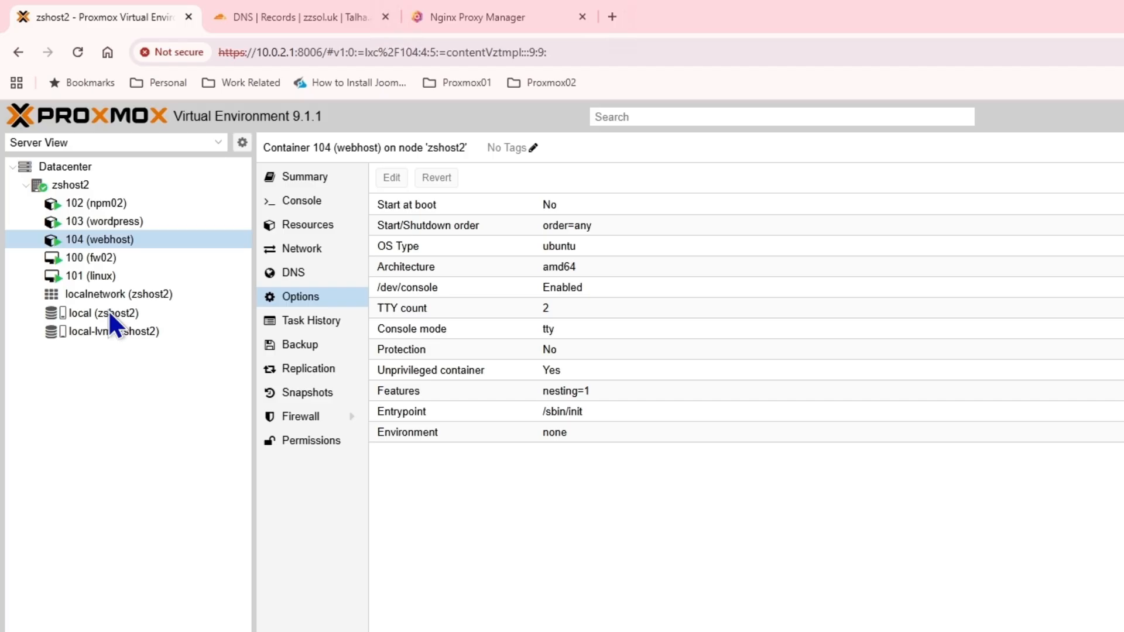
Step: Search the CT Templates catalogue for 'owncloud' and download turnkey-owncloud 18.0-1 to local storage
{"action": "left_click", "coordinate": [108, 312]}
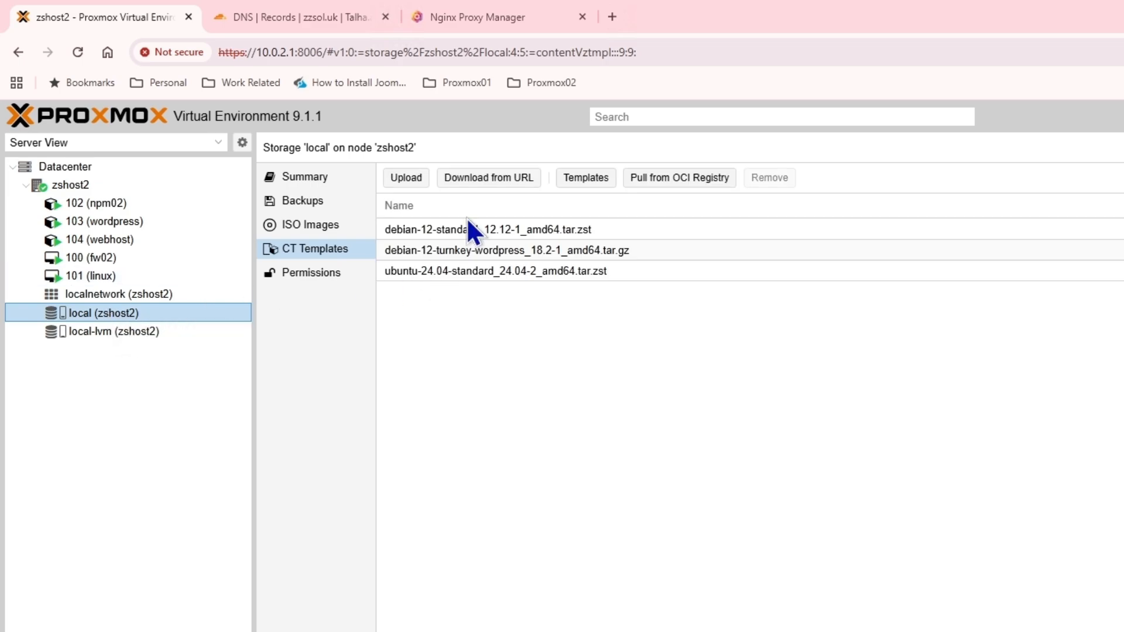
{"action": "left_click", "coordinate": [580, 179]}
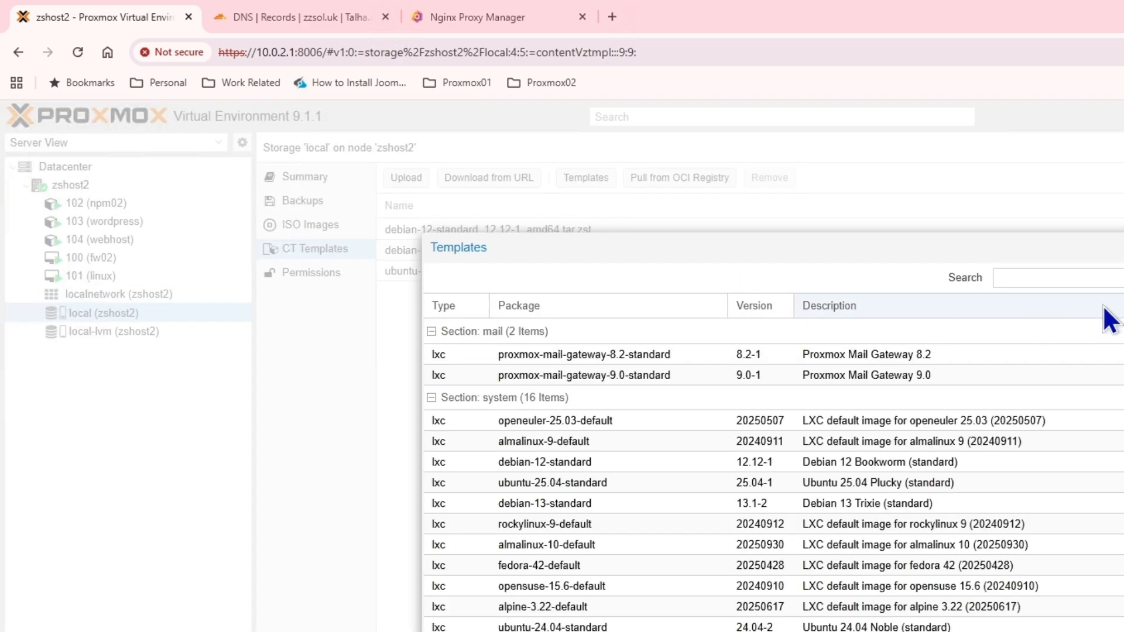
{"action": "left_click", "coordinate": [1083, 274]}
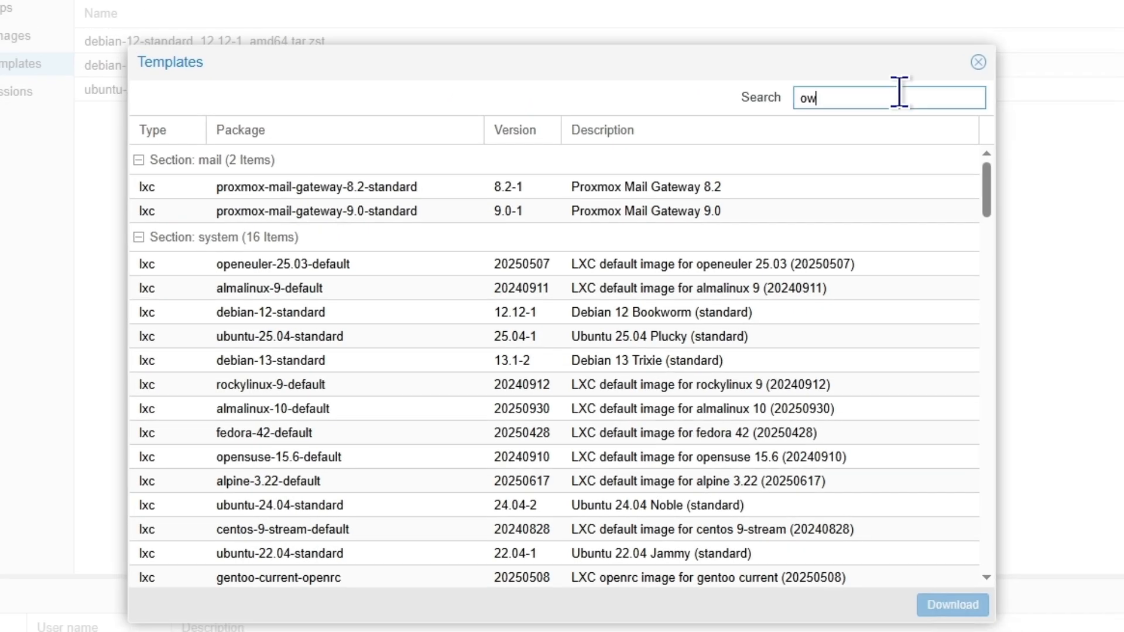
{"action": "type", "text": "owncloud"}
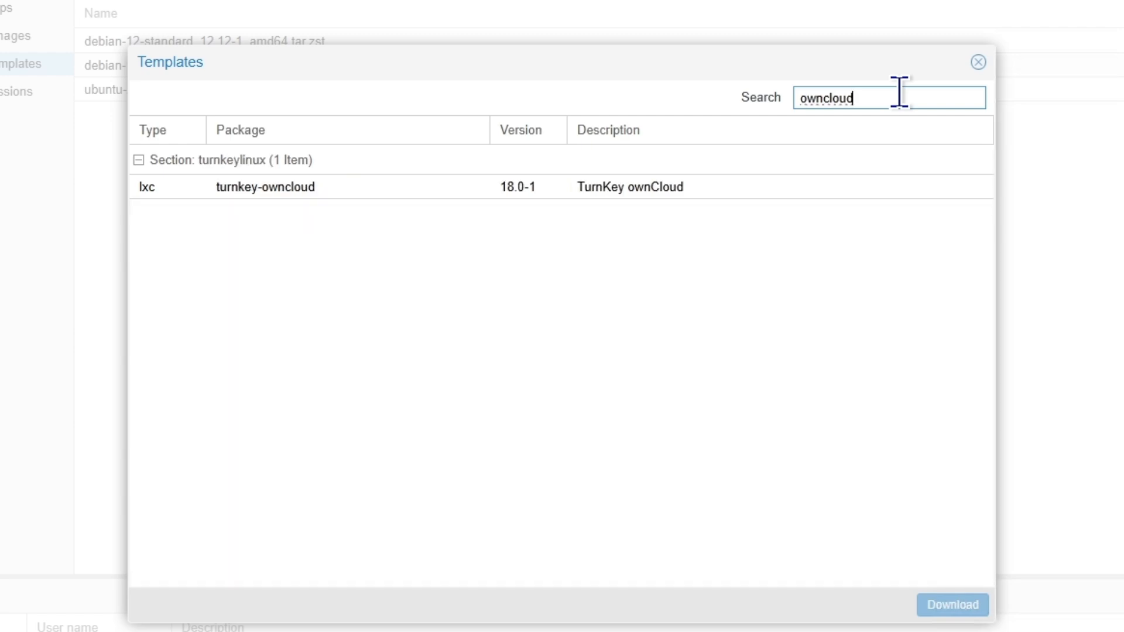
{"action": "left_click", "coordinate": [261, 186]}
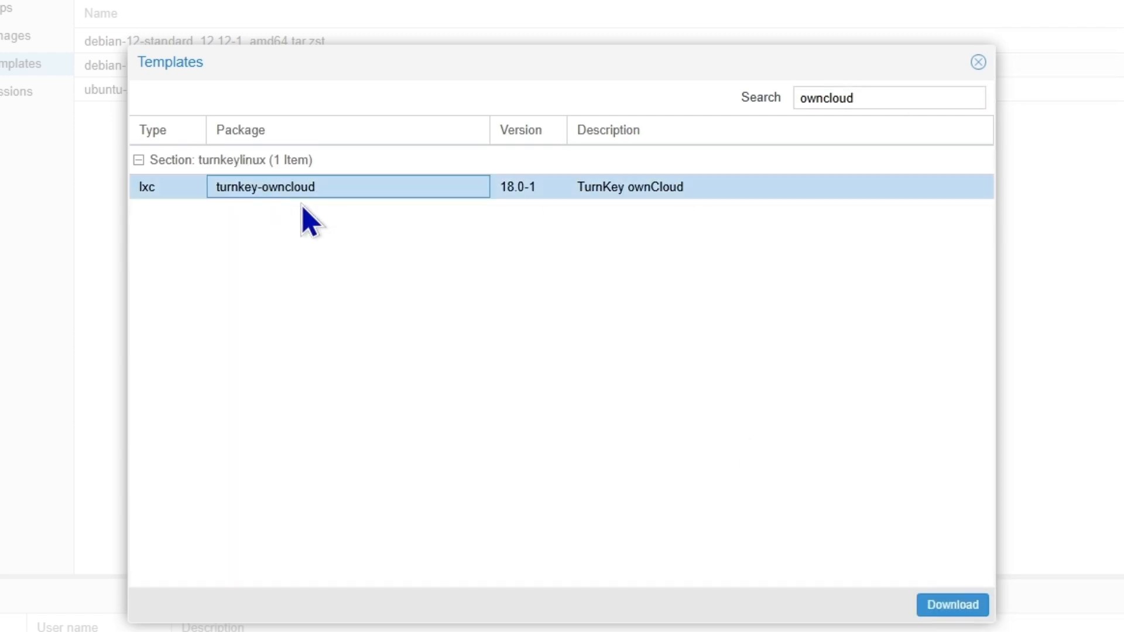
{"action": "left_click", "coordinate": [969, 608]}
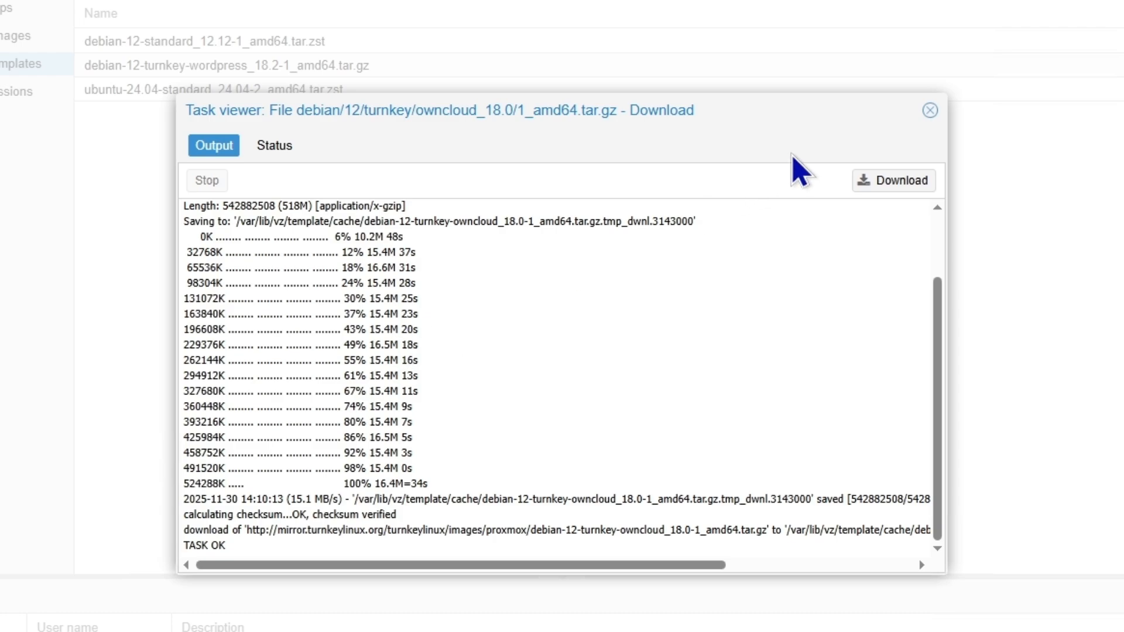
Step: Start a new container with hostname 'cloud' and a root password
{"action": "left_click", "coordinate": [930, 110]}
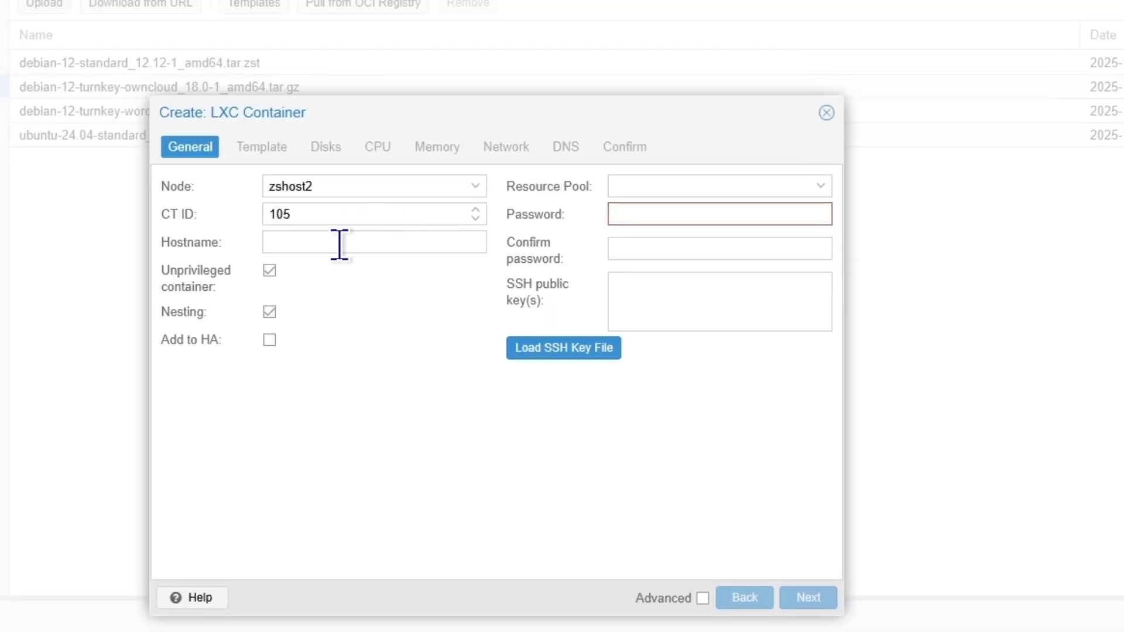
{"action": "left_click", "coordinate": [340, 244]}
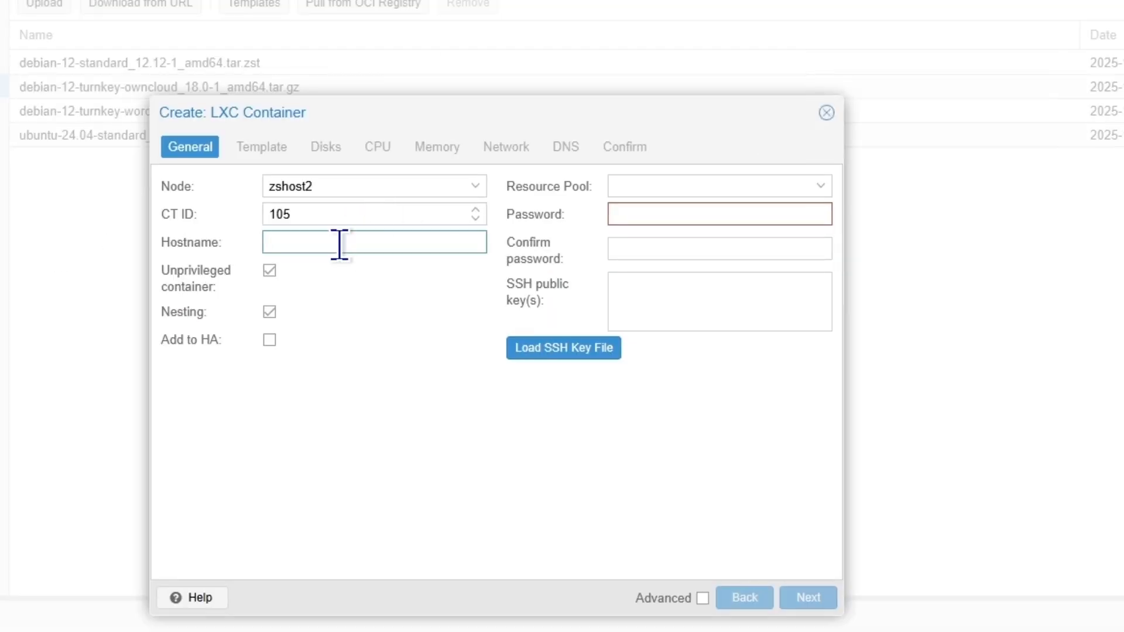
{"action": "type", "text": "cloud"}
{"action": "left_click", "coordinate": [678, 212]}
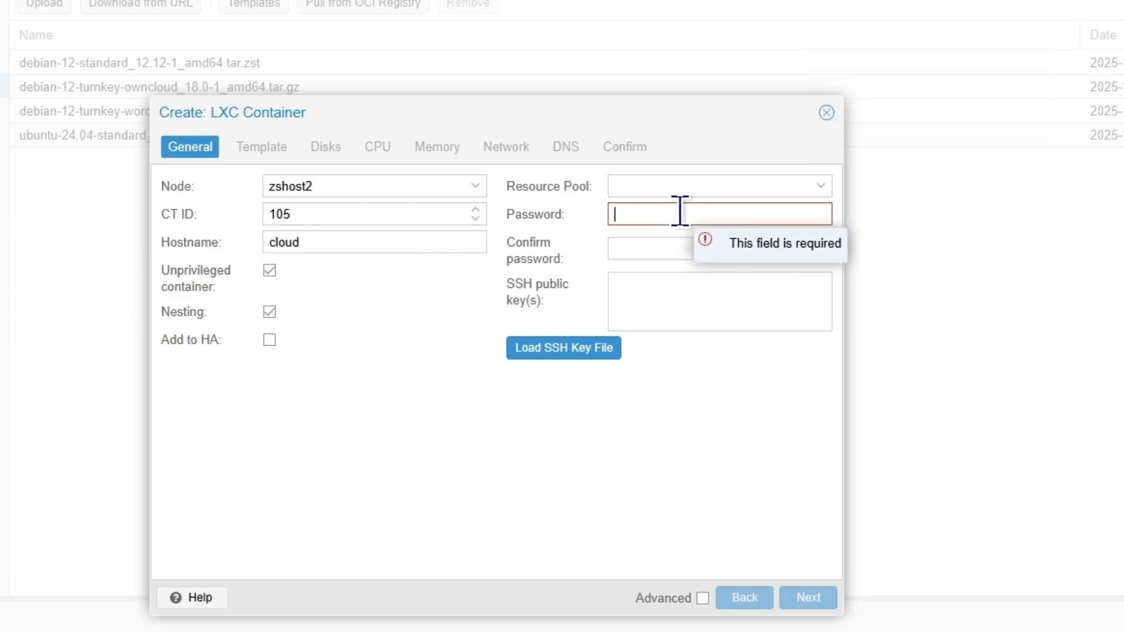
{"action": "type", "text": "••••••••"}
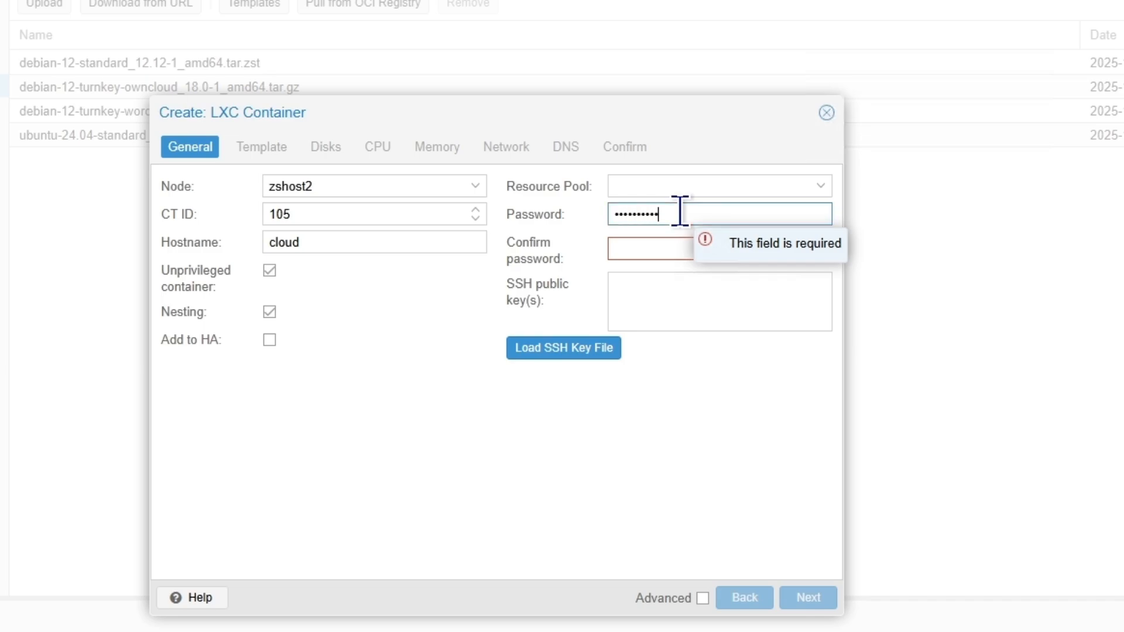
{"action": "key", "text": "Tab"}
{"action": "type", "text": "•"}
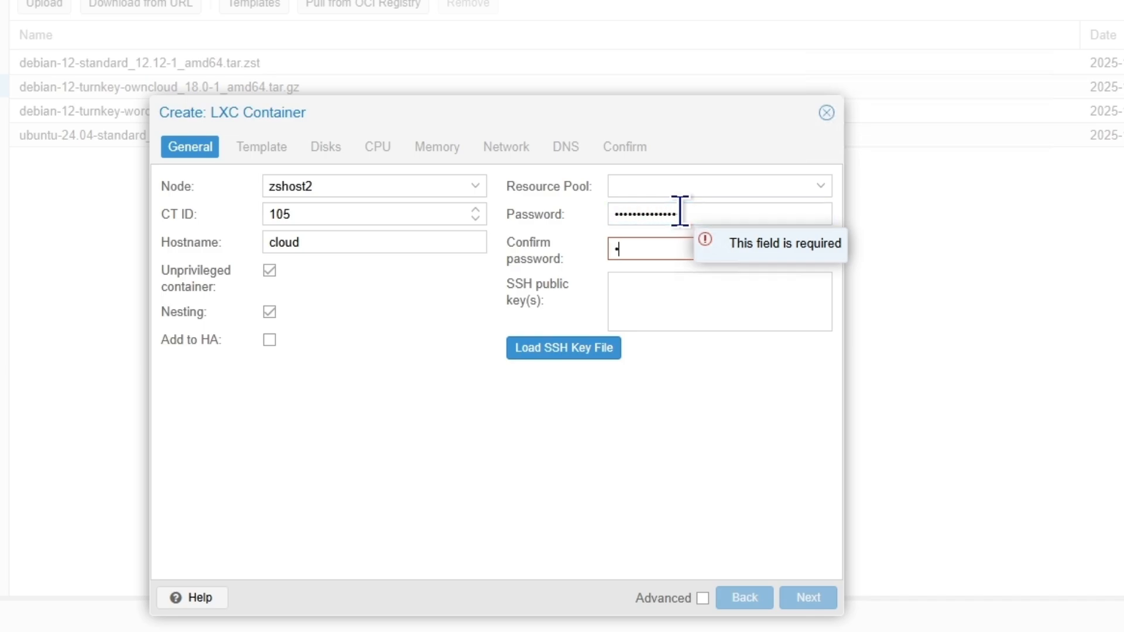
{"action": "type", "text": "•••"}
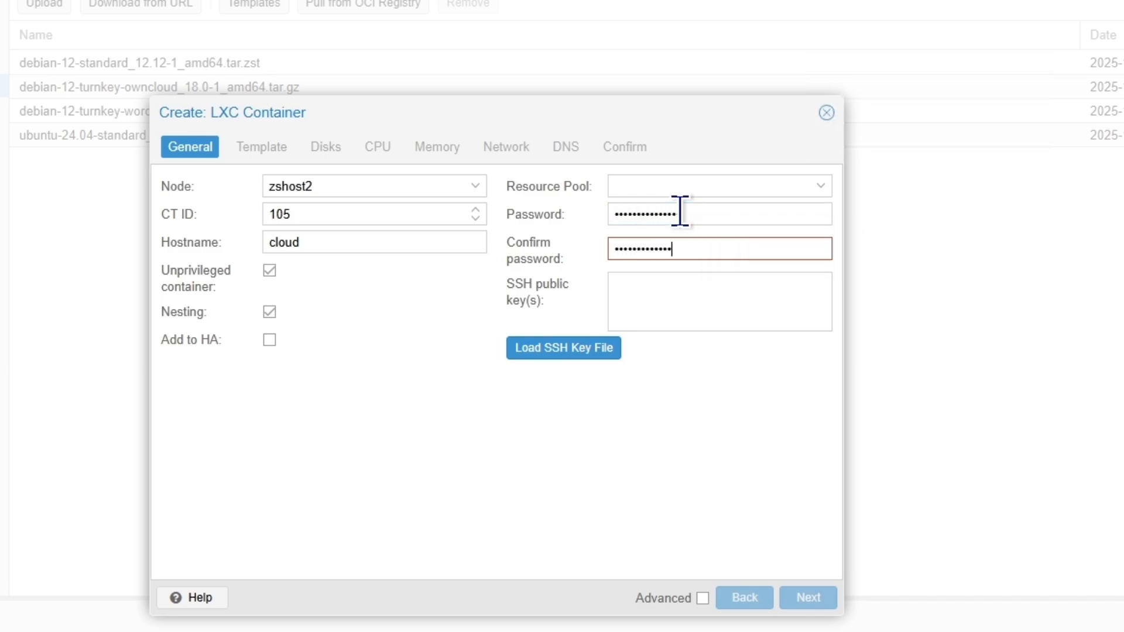
{"action": "type", "text": "•"}
{"action": "left_click", "coordinate": [809, 598]}
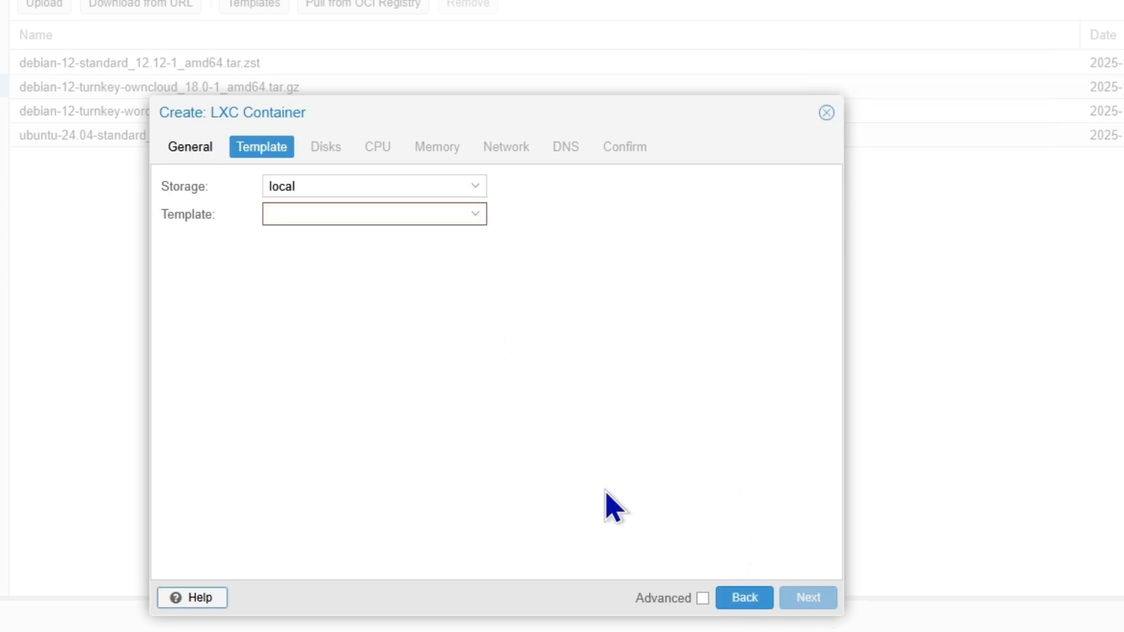
Step: Choose the turnkey-owncloud template and a 50 GiB root disk on local-lvm
{"action": "left_click", "coordinate": [465, 218]}
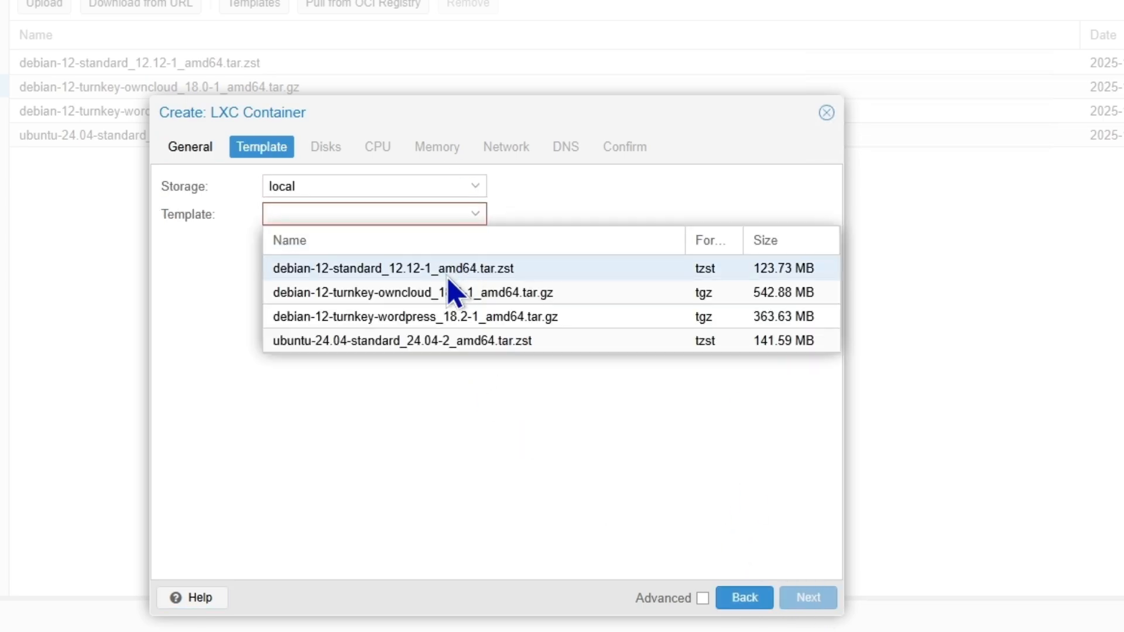
{"action": "left_click", "coordinate": [443, 296]}
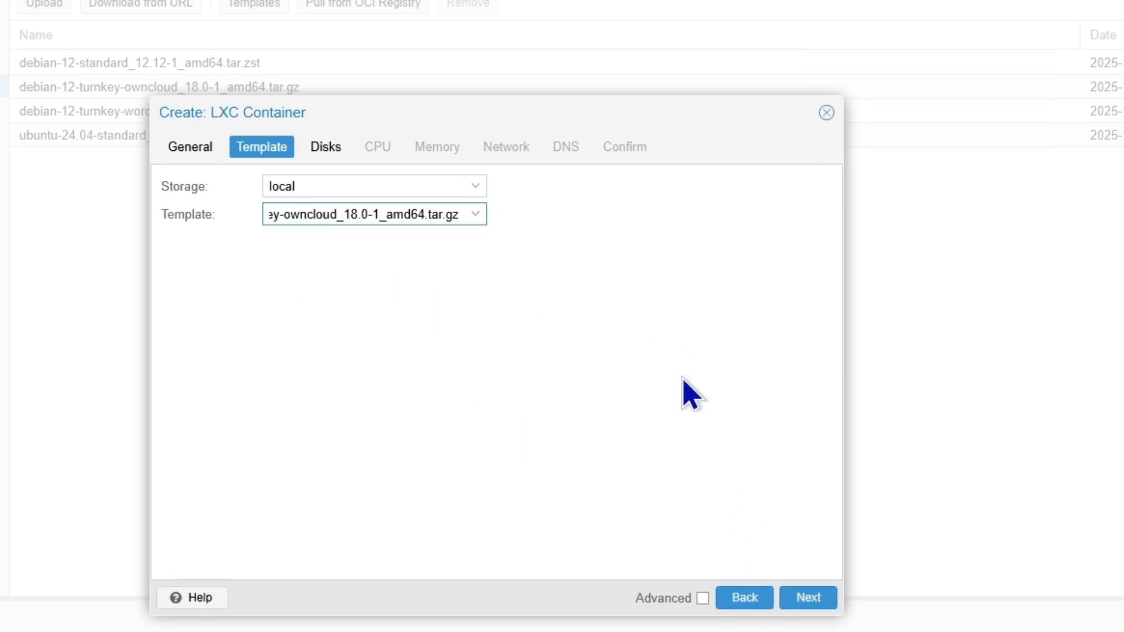
{"action": "left_click", "coordinate": [808, 598]}
{"action": "double_click", "coordinate": [454, 218]}
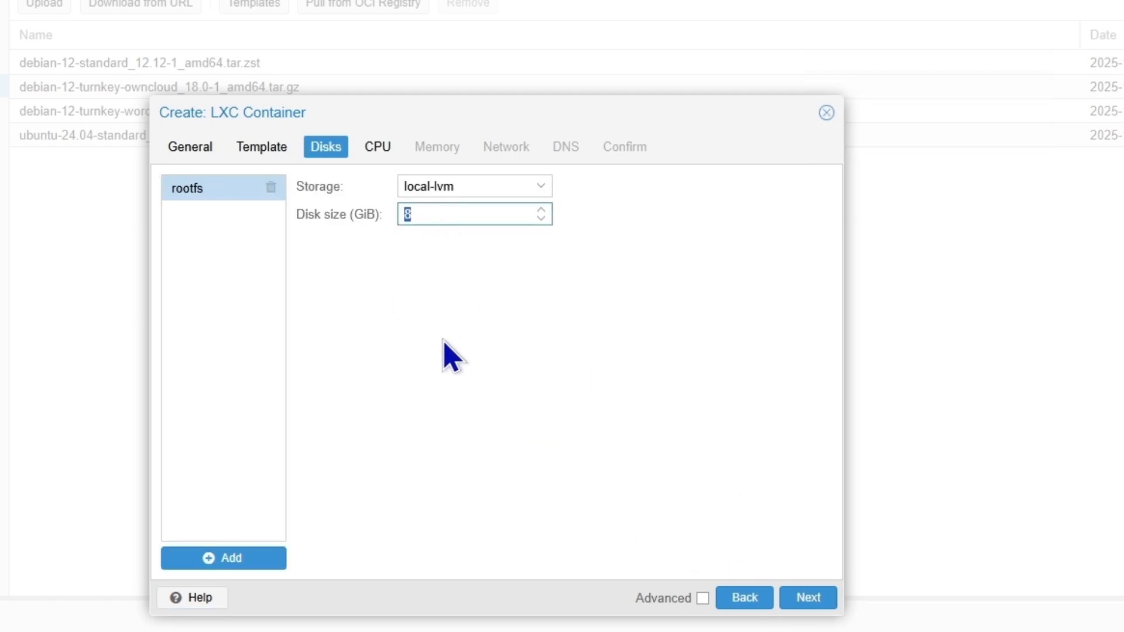
{"action": "left_click", "coordinate": [537, 187]}
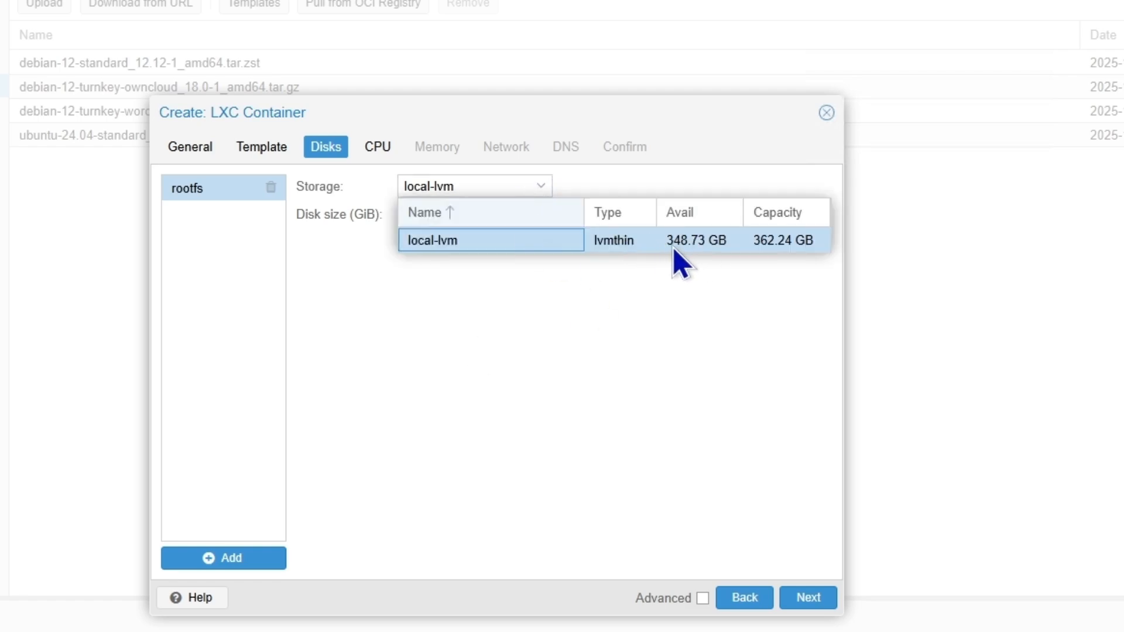
{"action": "left_click", "coordinate": [563, 318]}
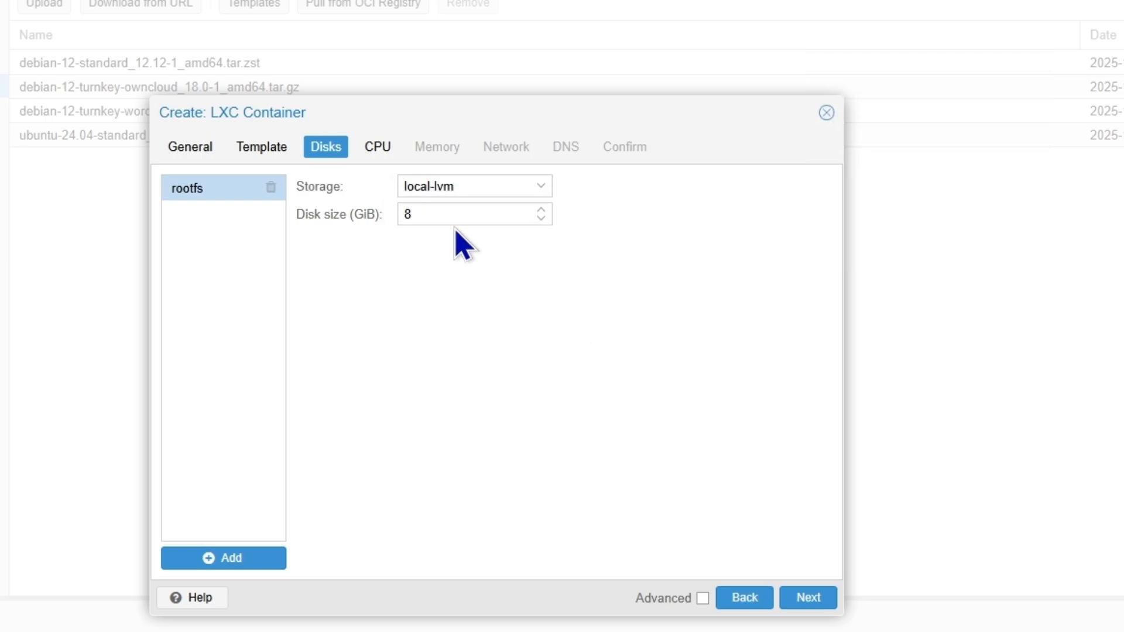
{"action": "left_click", "coordinate": [509, 213]}
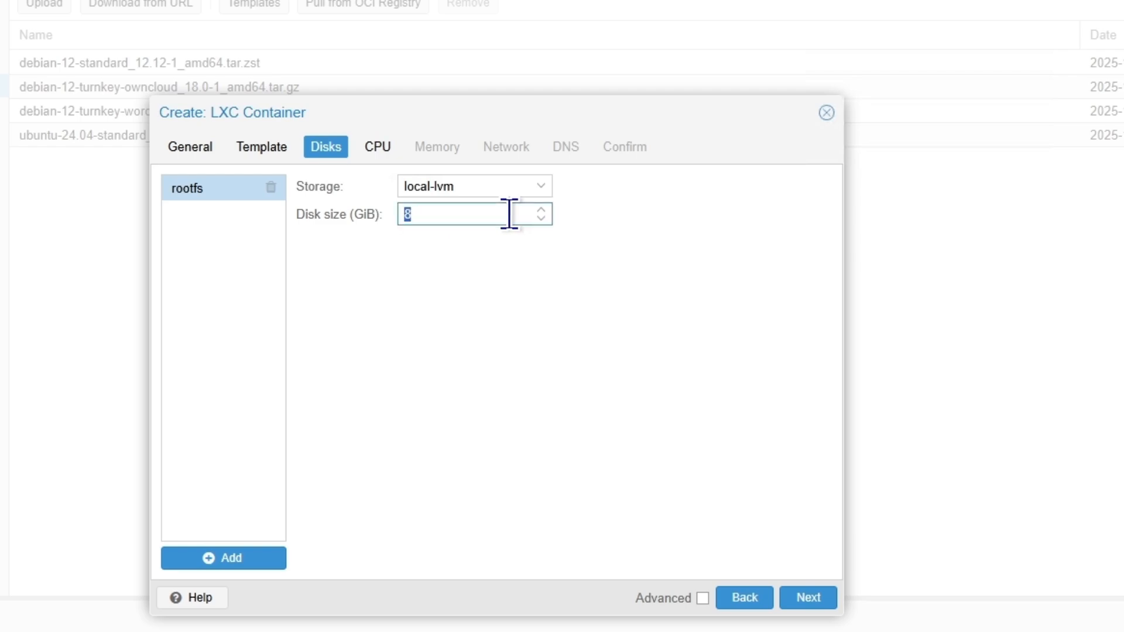
{"action": "type", "text": "50"}
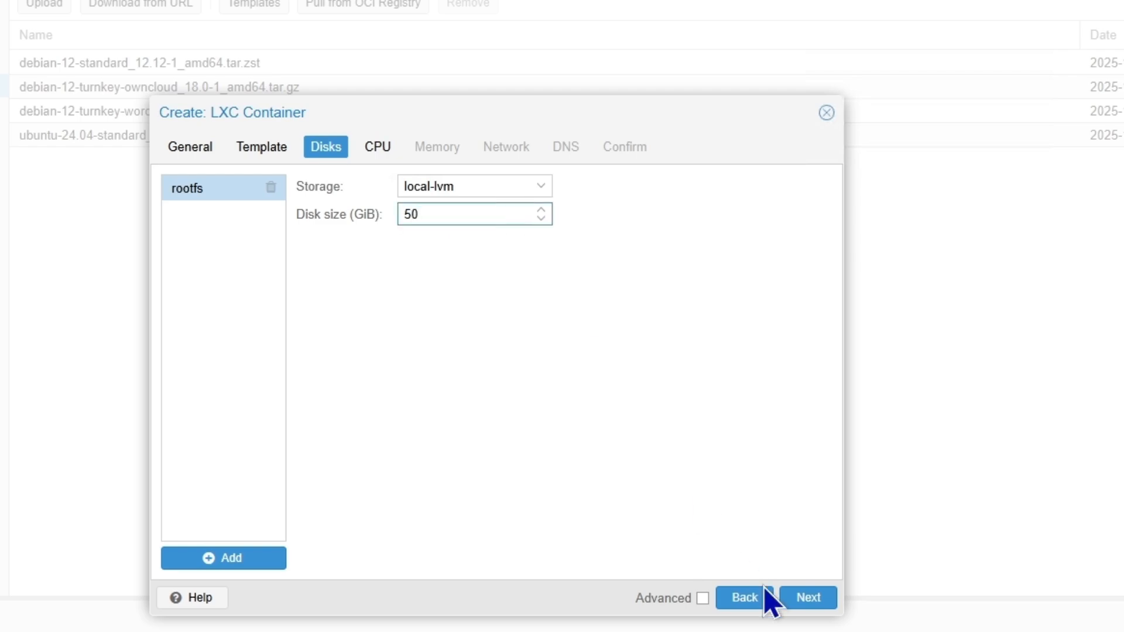
{"action": "left_click", "coordinate": [807, 598]}
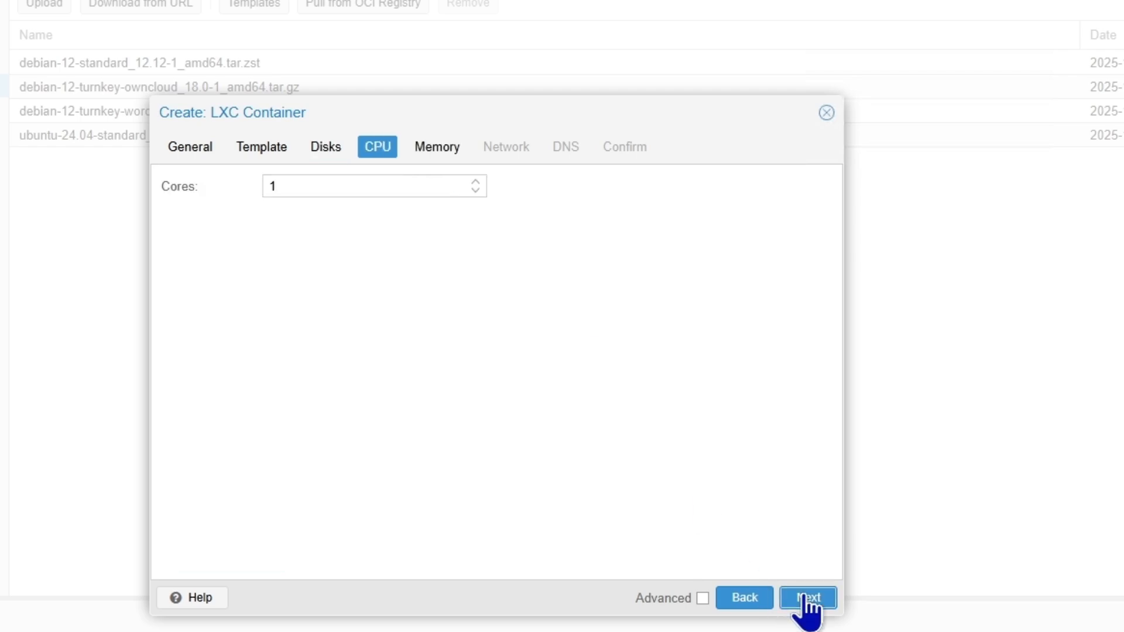
Step: Give the container 2 CPU cores, 4096 MB memory and 512 MB swap
{"action": "left_click", "coordinate": [476, 181]}
{"action": "left_click", "coordinate": [808, 598]}
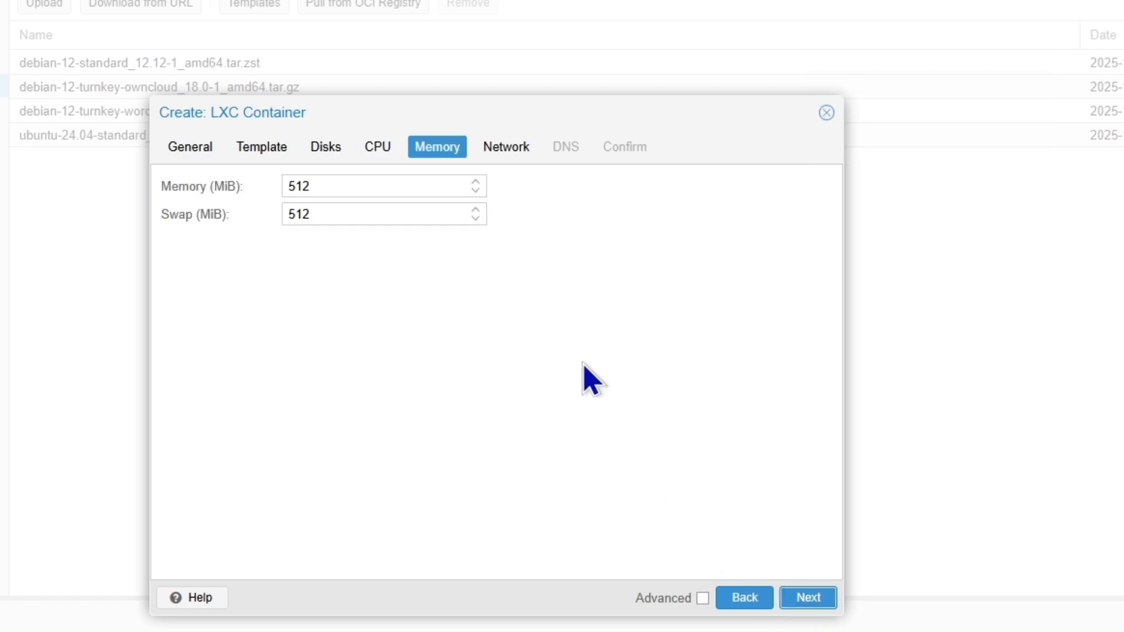
{"action": "left_click", "coordinate": [302, 188]}
{"action": "double_click", "coordinate": [302, 187]}
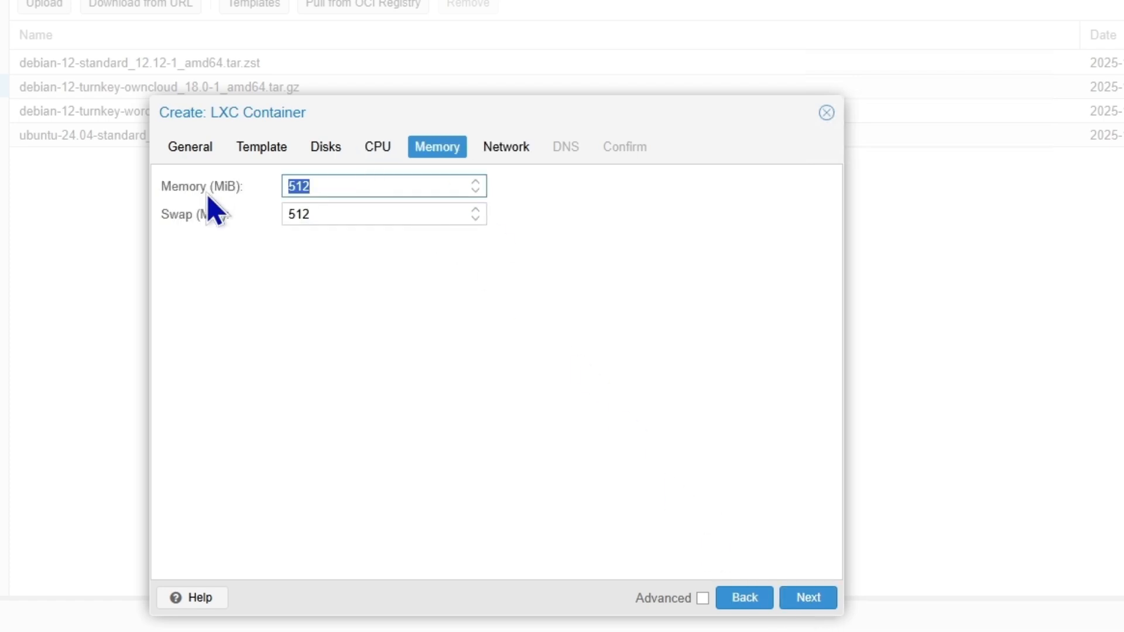
{"action": "type", "text": "4096"}
{"action": "double_click", "coordinate": [349, 214]}
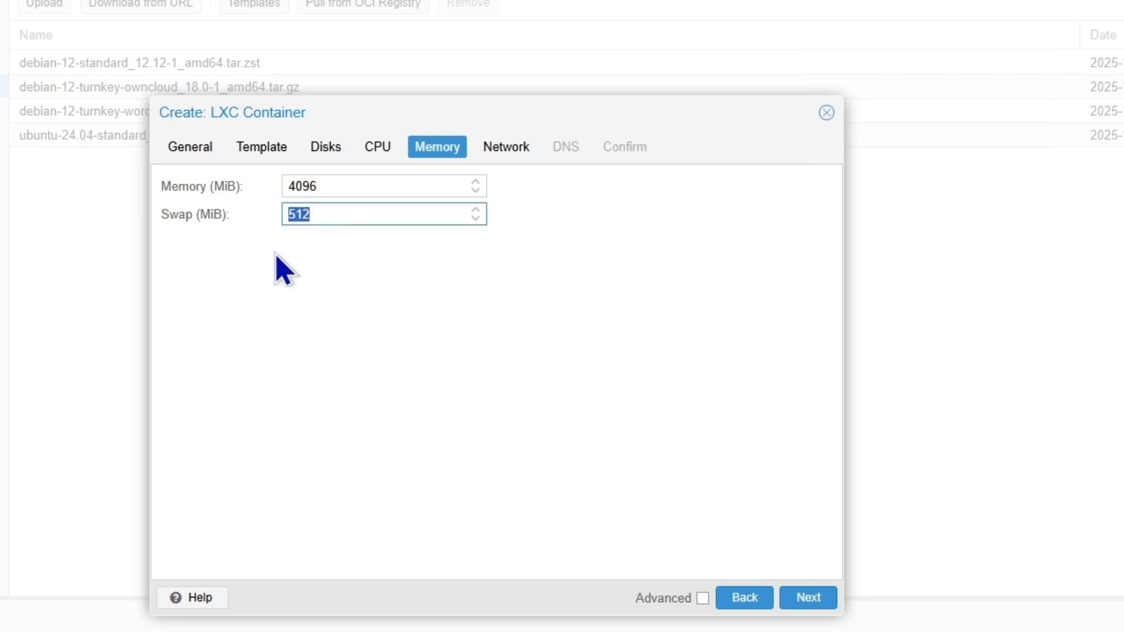
{"action": "left_click", "coordinate": [533, 444]}
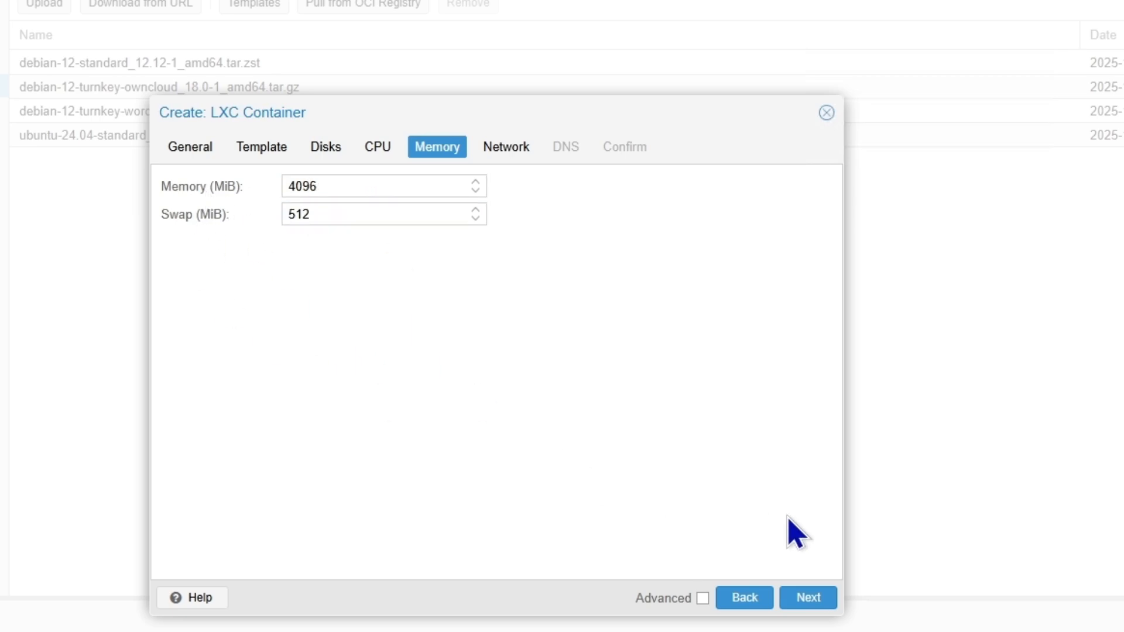
{"action": "left_click", "coordinate": [809, 598]}
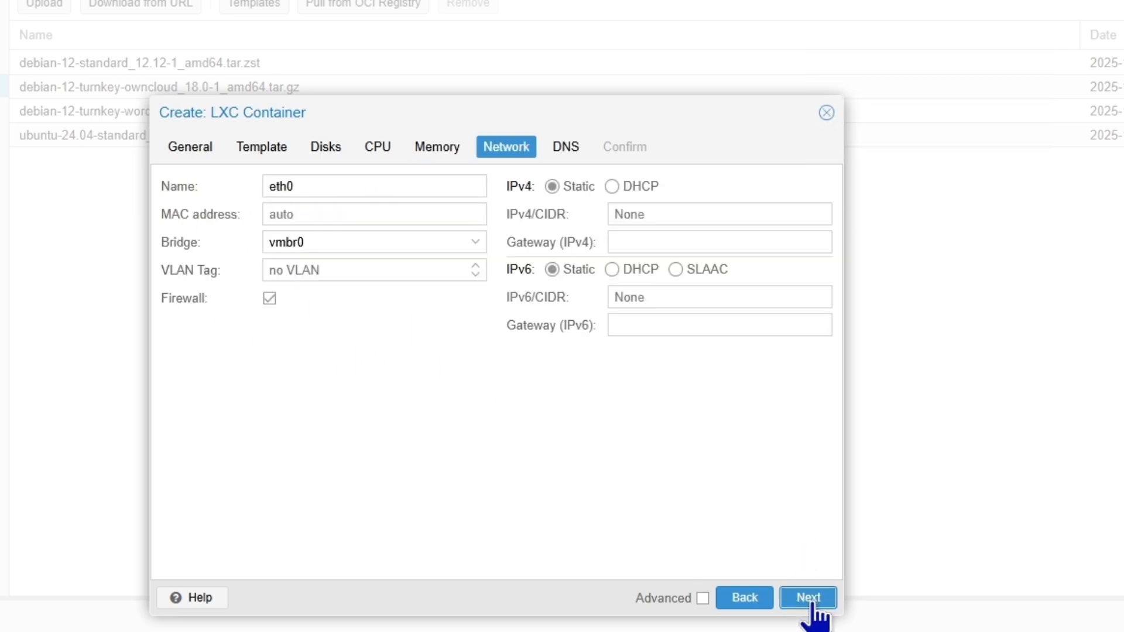
Step: Attach the container to bridge vmbr2 with static IP 172.16.0.5/16 and gateway 172.16.0.1
{"action": "left_click", "coordinate": [476, 242]}
{"action": "left_click", "coordinate": [299, 345]}
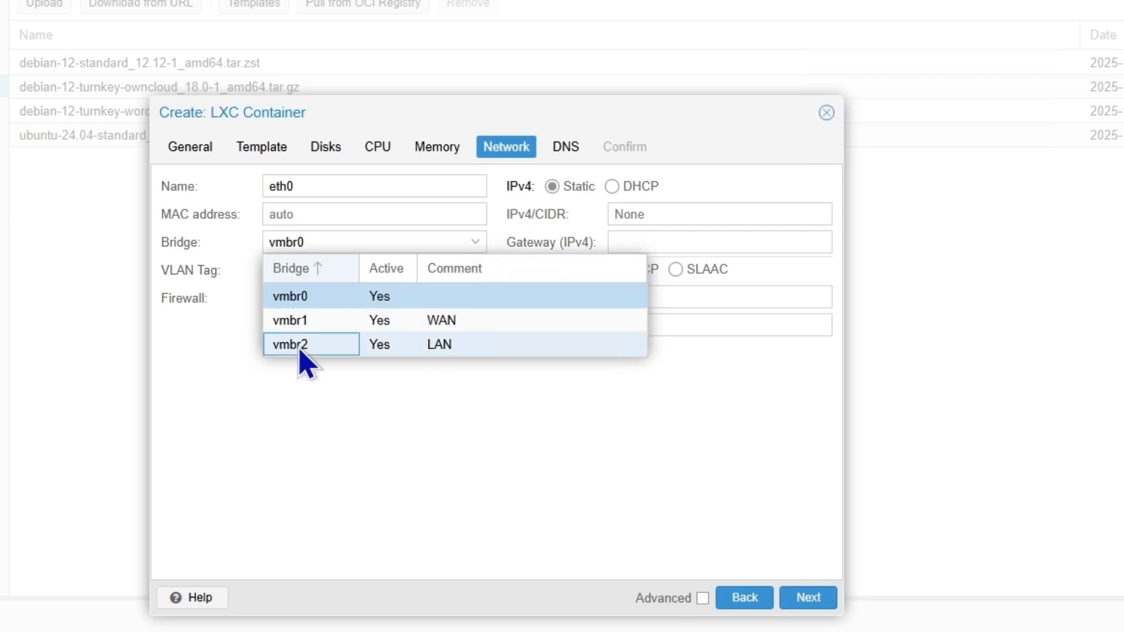
{"action": "left_click", "coordinate": [688, 218]}
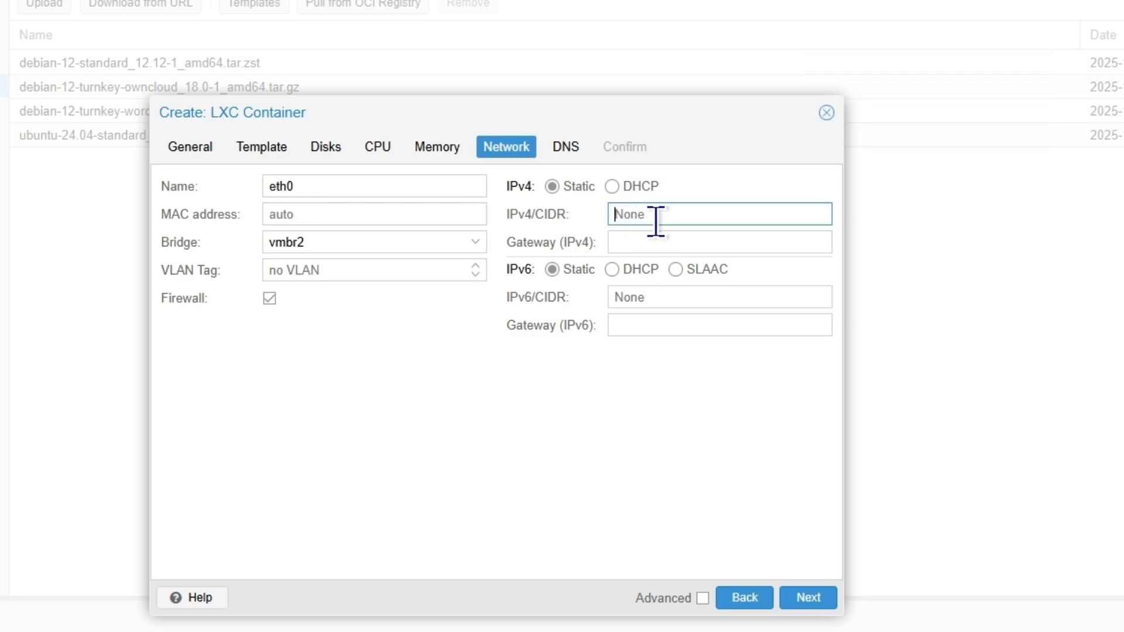
{"action": "type", "text": "172.16.0."}
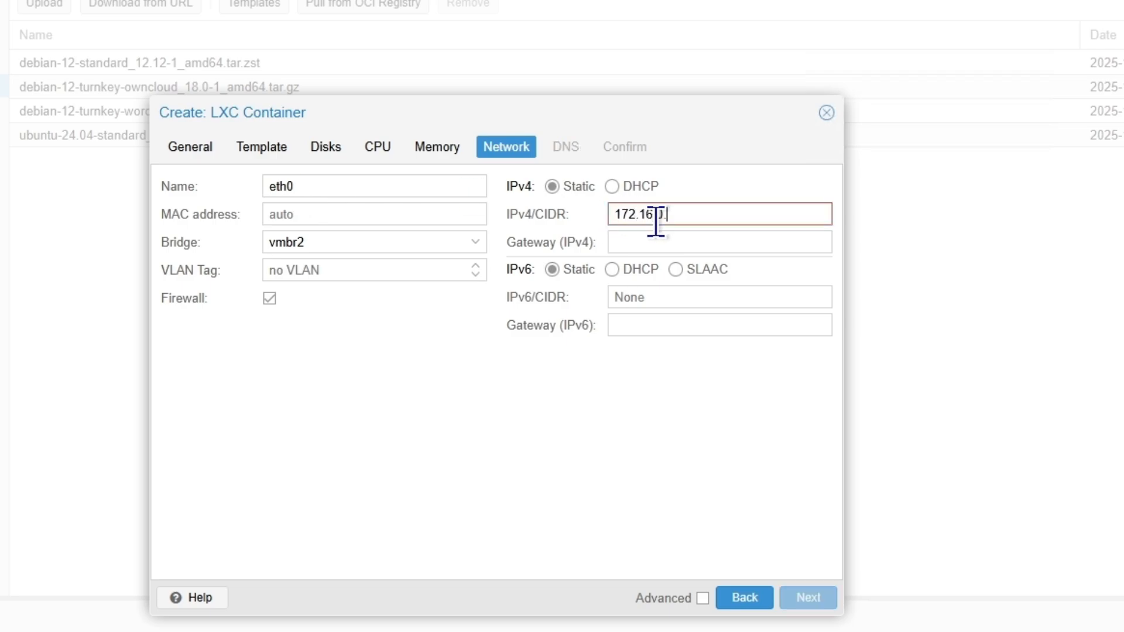
{"action": "type", "text": "5/16"}
{"action": "left_click", "coordinate": [723, 239]}
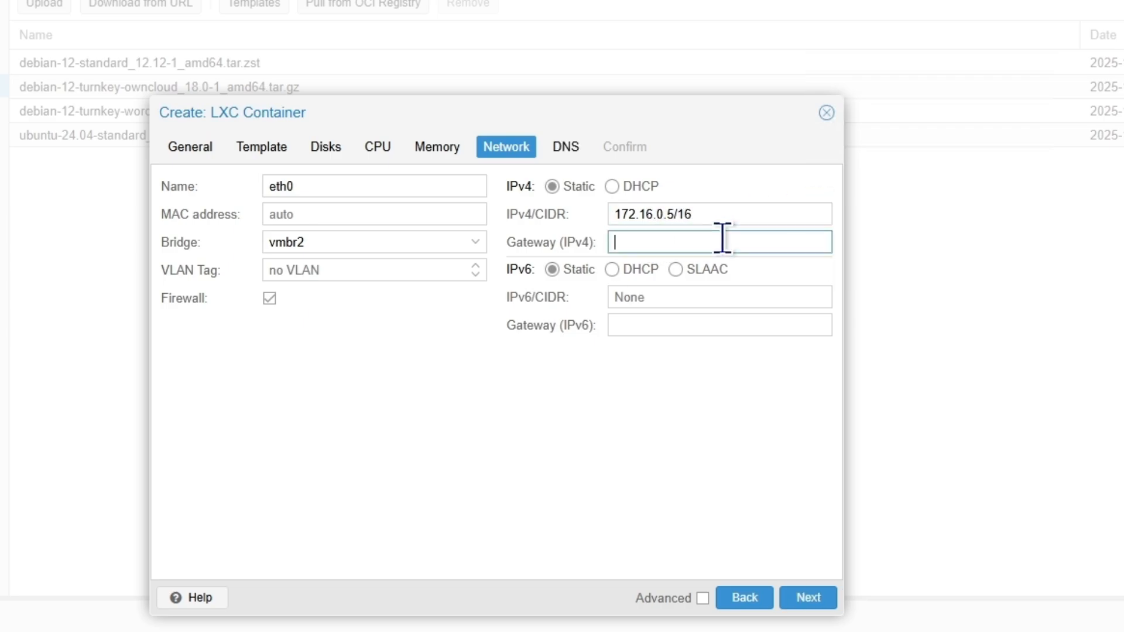
{"action": "type", "text": "172.16"}
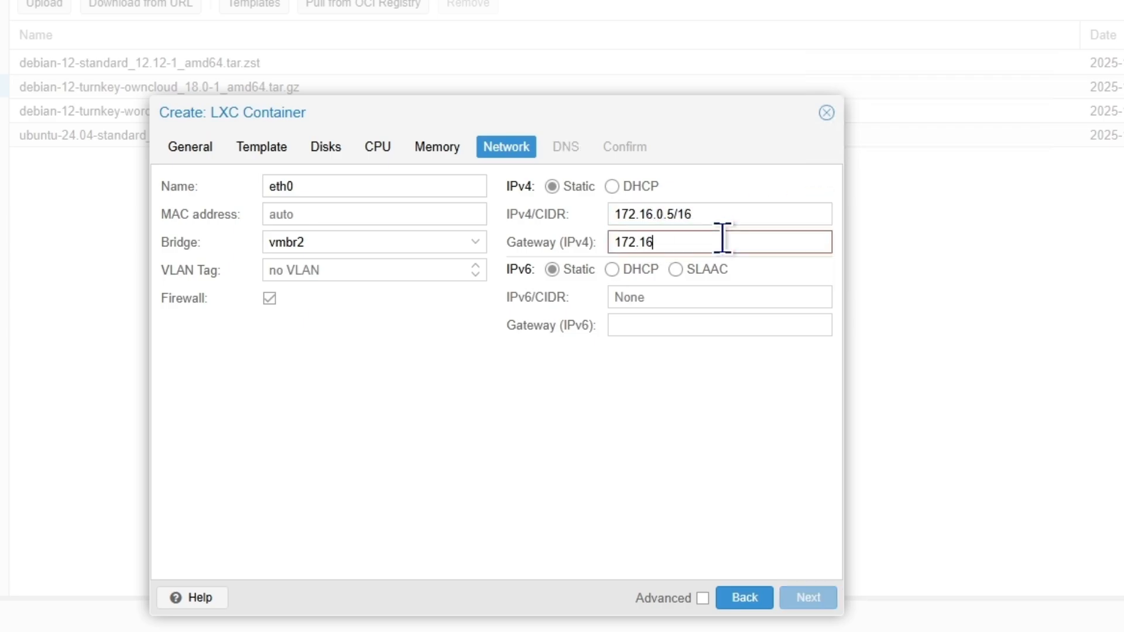
{"action": "type", "text": ".0.1"}
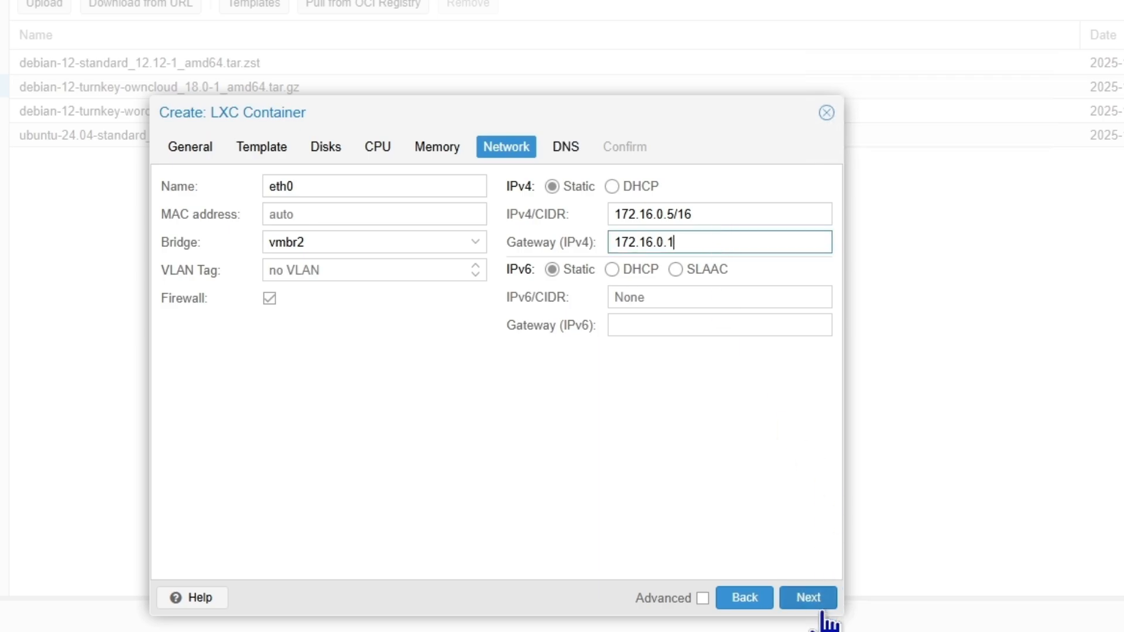
{"action": "left_click", "coordinate": [809, 598]}
Step: Set DNS domain zzsol.uk and server 8.8.8.8, then create the container, starting it afterwards
{"action": "left_click", "coordinate": [340, 186]}
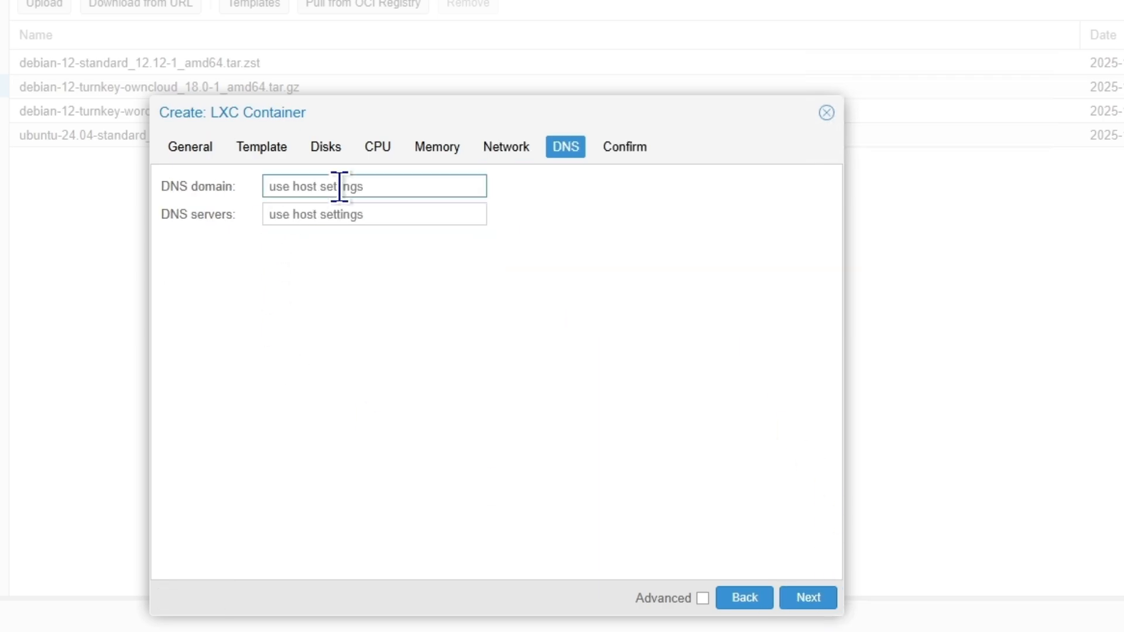
{"action": "type", "text": "zzsol.uk"}
{"action": "left_click", "coordinate": [413, 216]}
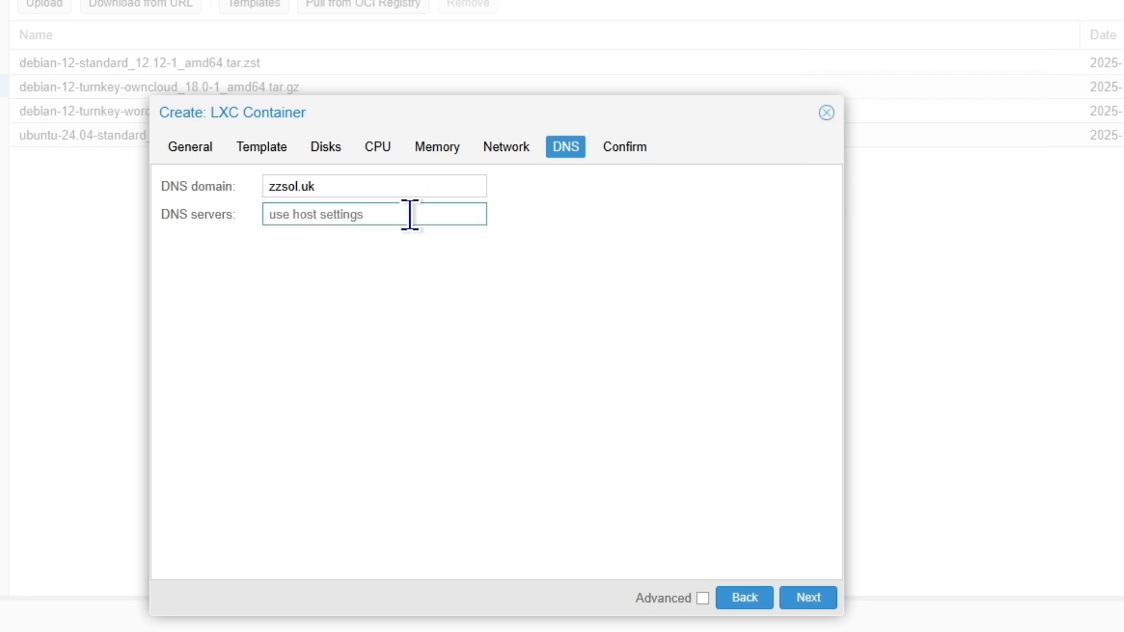
{"action": "type", "text": "8.8.8.8"}
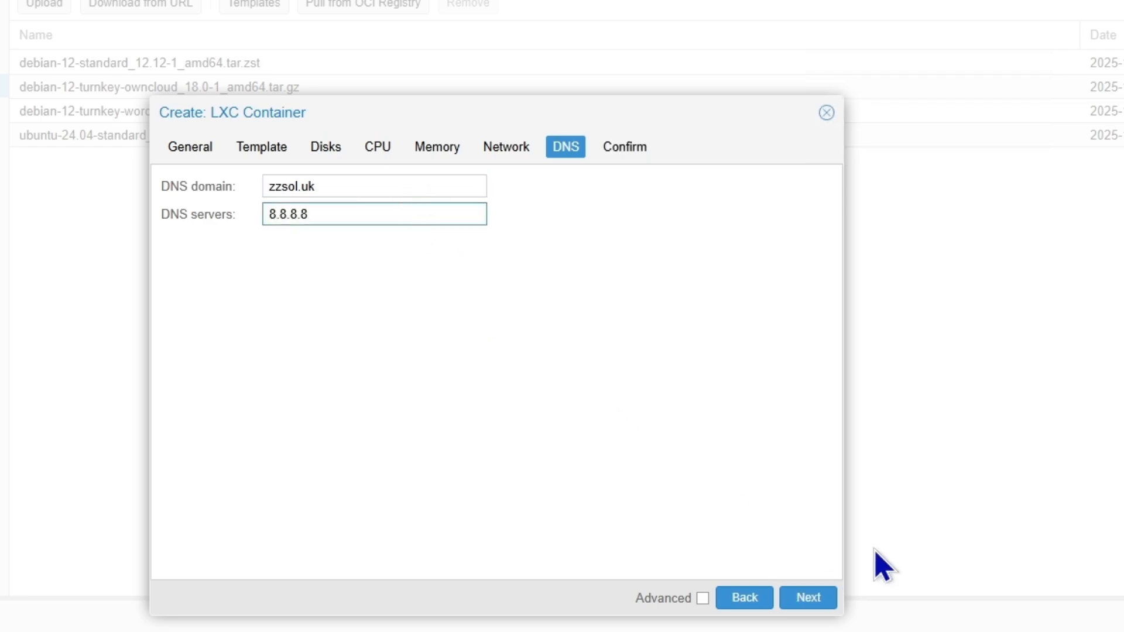
{"action": "left_click", "coordinate": [800, 599]}
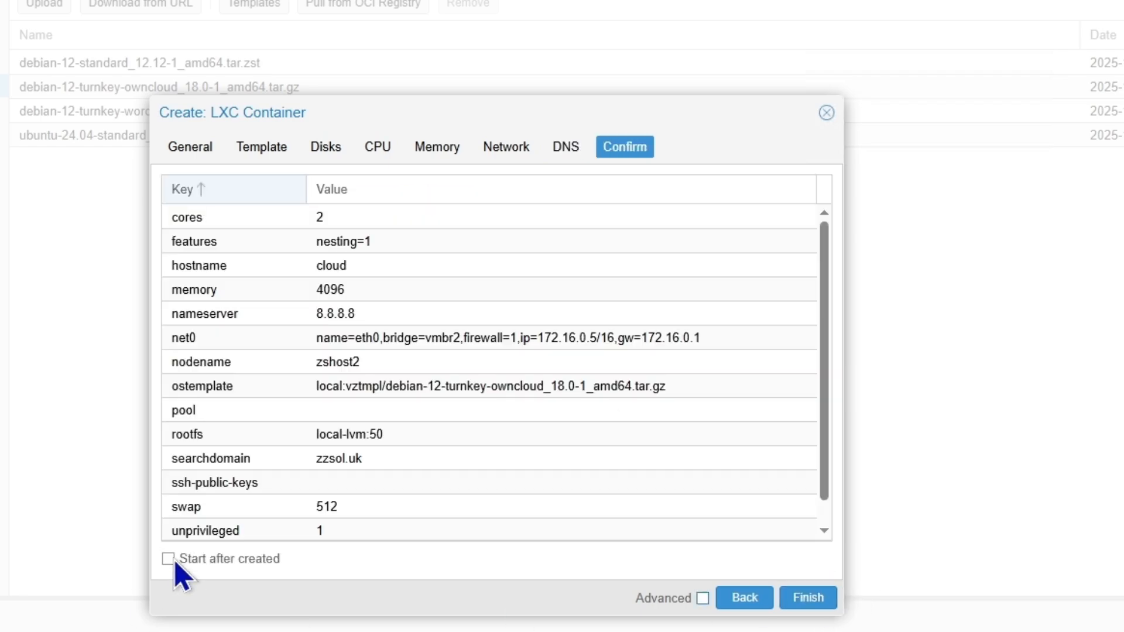
{"action": "left_click", "coordinate": [169, 559]}
{"action": "left_click", "coordinate": [814, 598]}
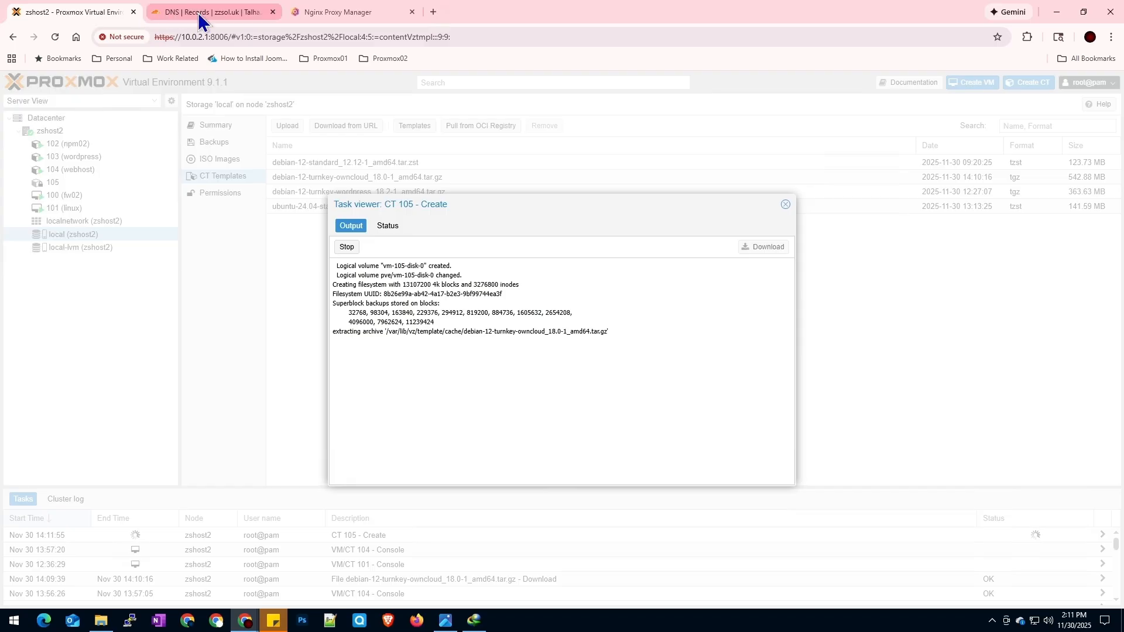
{"action": "left_click", "coordinate": [201, 12]}
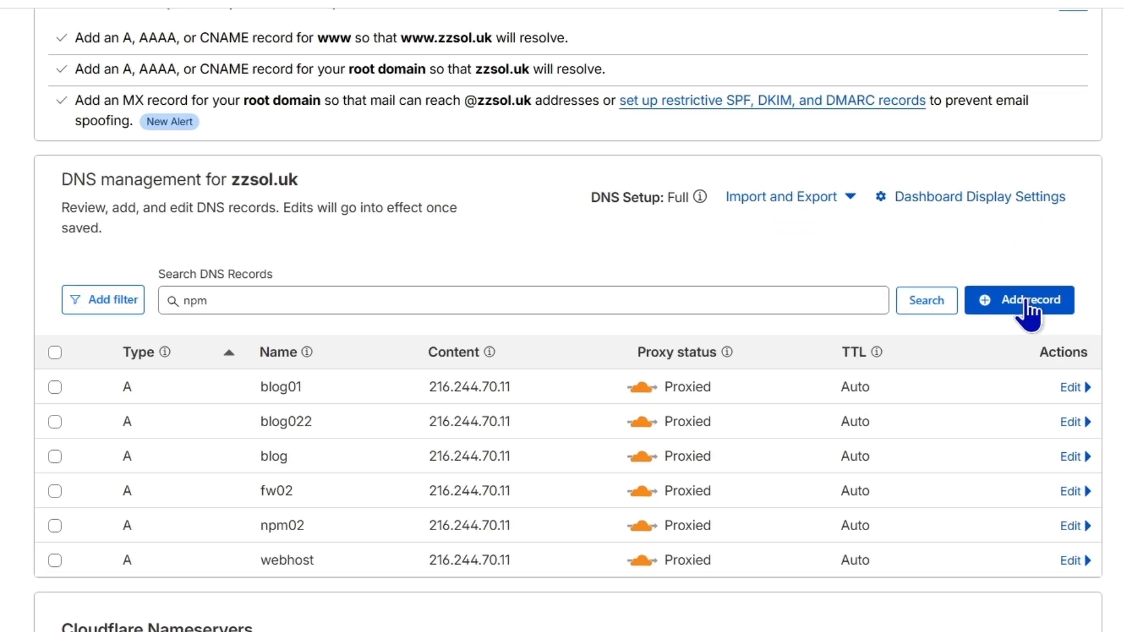
Step: Add and save a Cloudflare A record 'cloud' pointing to 216.244.70.11
{"action": "left_click", "coordinate": [1029, 311]}
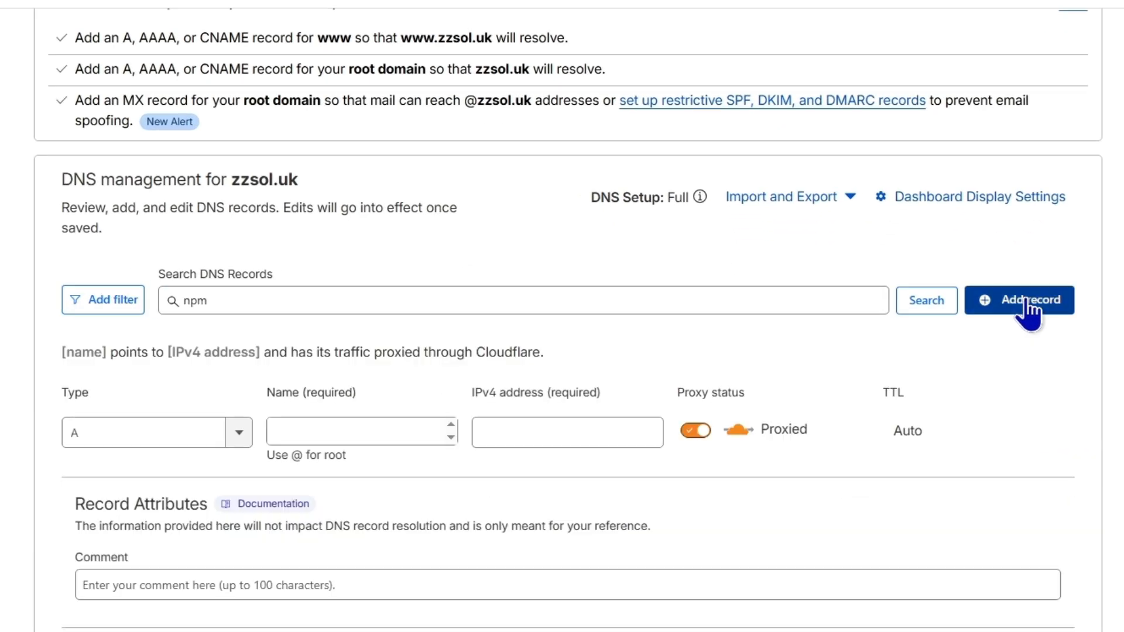
{"action": "left_click", "coordinate": [380, 436]}
{"action": "type", "text": "cloud"}
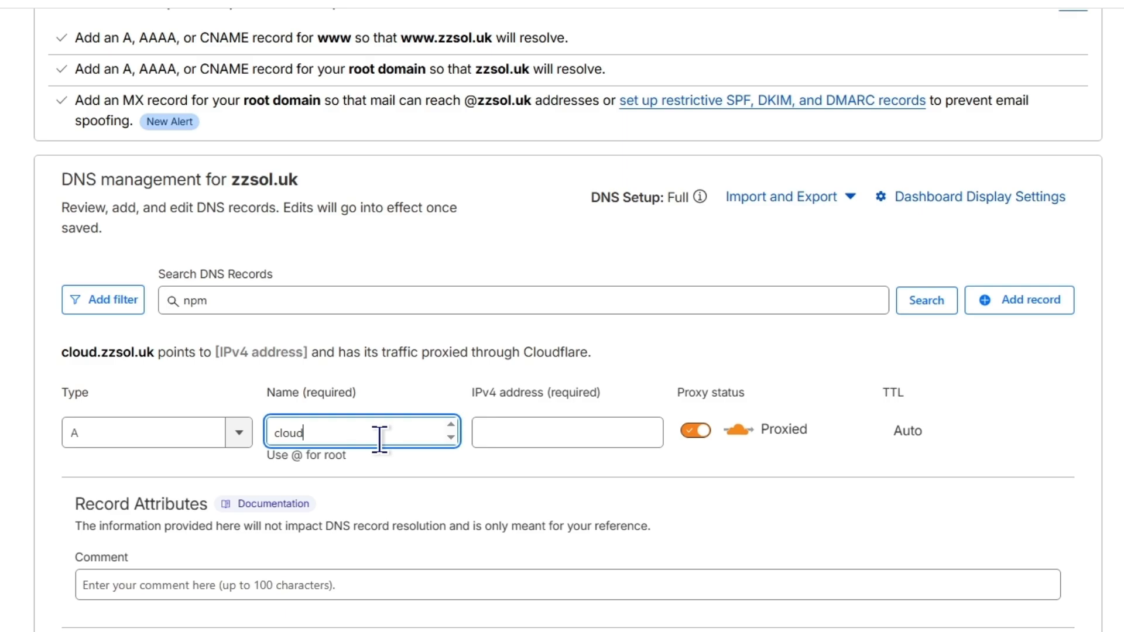
{"action": "left_click", "coordinate": [533, 434]}
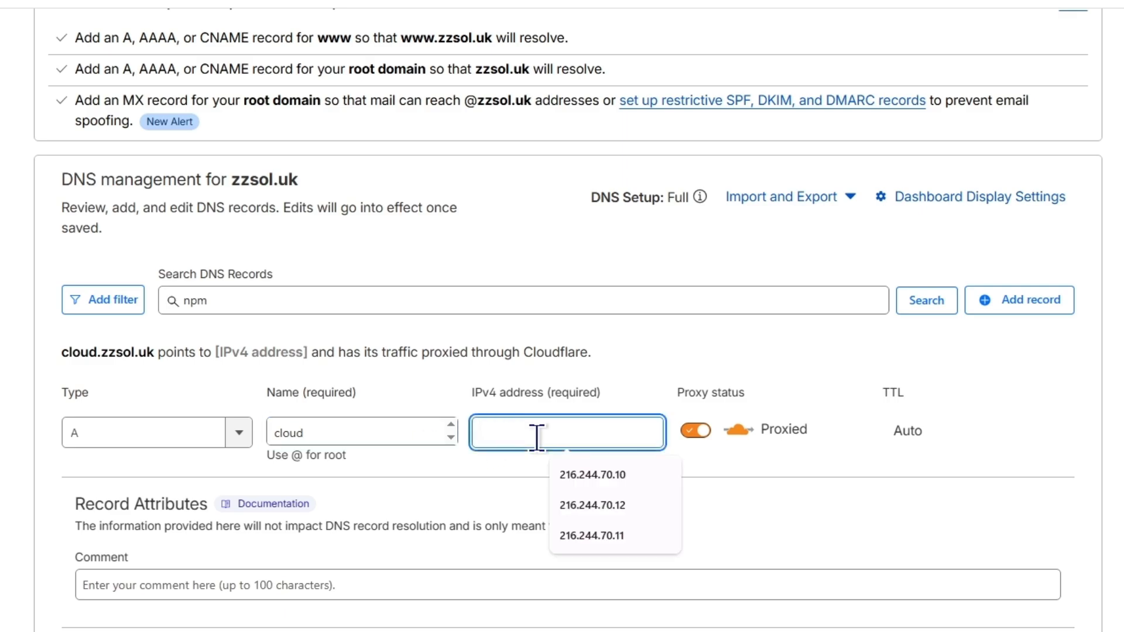
{"action": "left_click", "coordinate": [586, 535]}
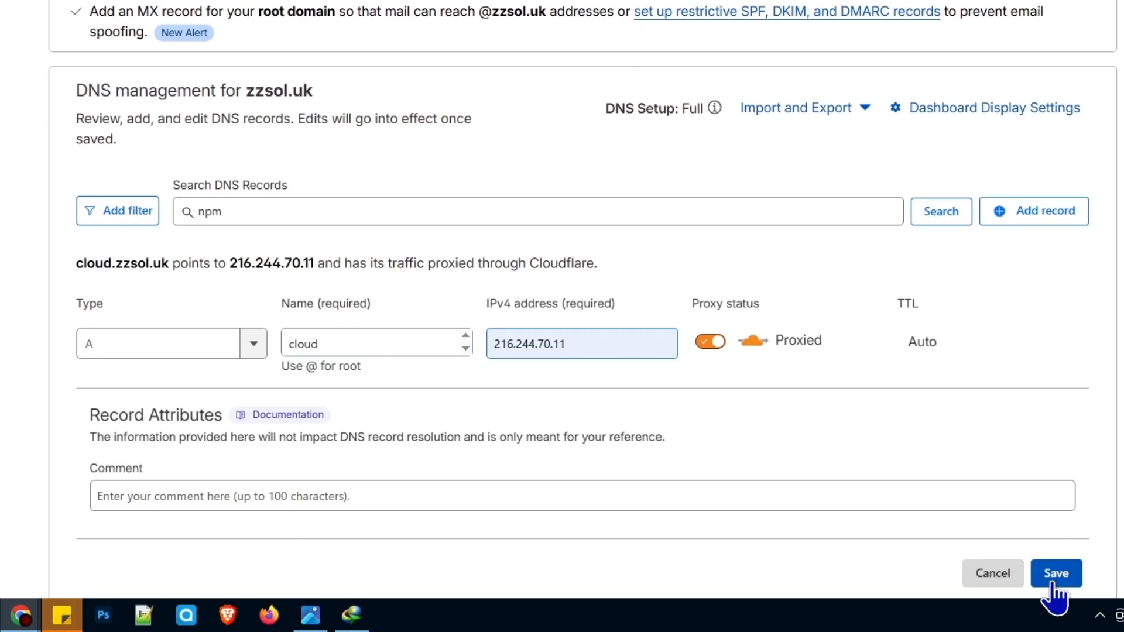
{"action": "left_click", "coordinate": [1053, 582]}
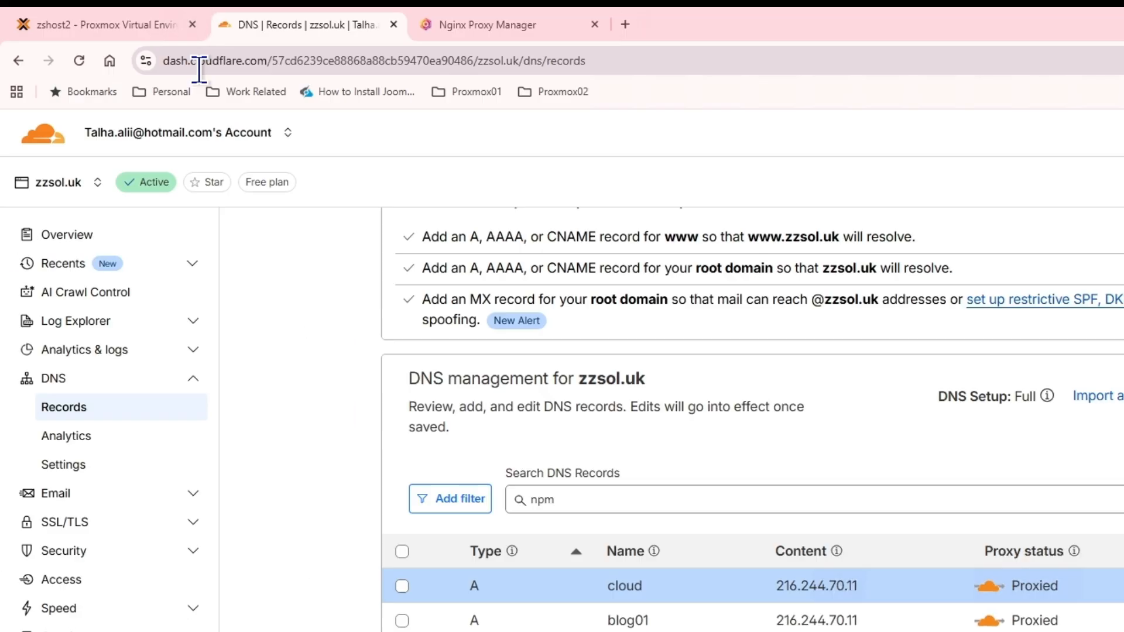
Step: Log in to Nginx Proxy Manager and begin a new proxy host for cloud.zzsol.uk
{"action": "left_click", "coordinate": [461, 18]}
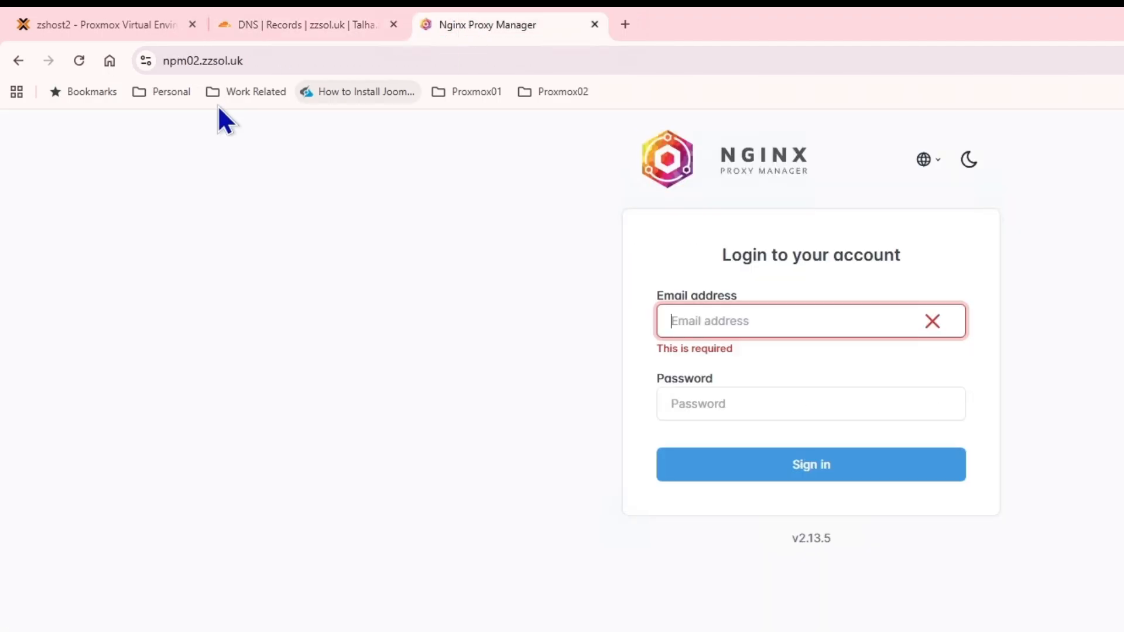
{"action": "left_click", "coordinate": [799, 313]}
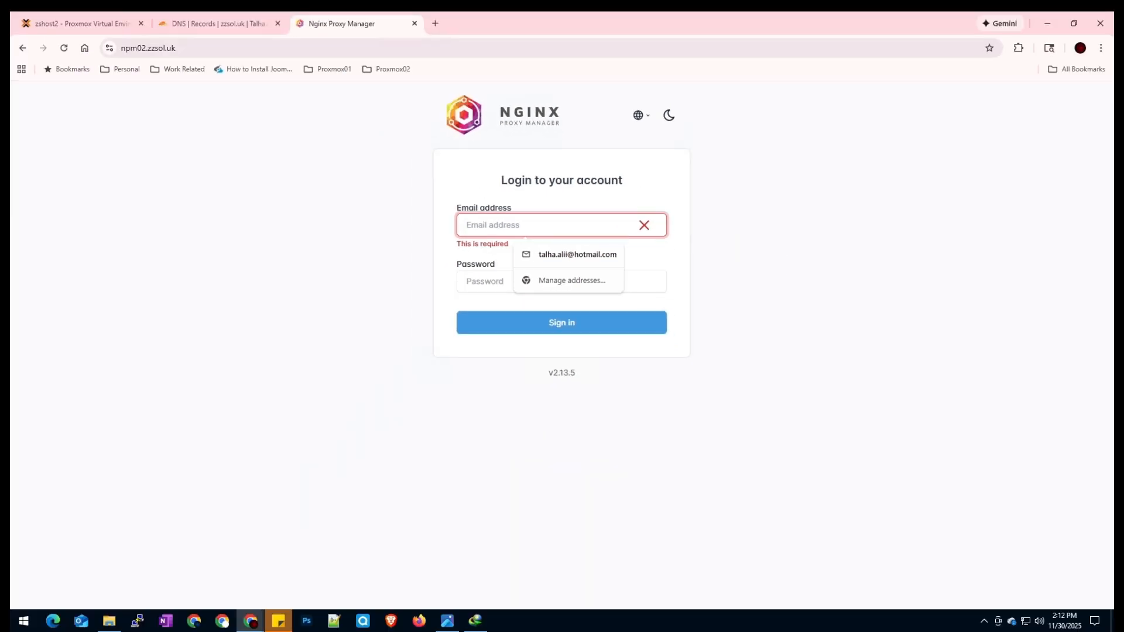
{"action": "left_click", "coordinate": [254, 205]}
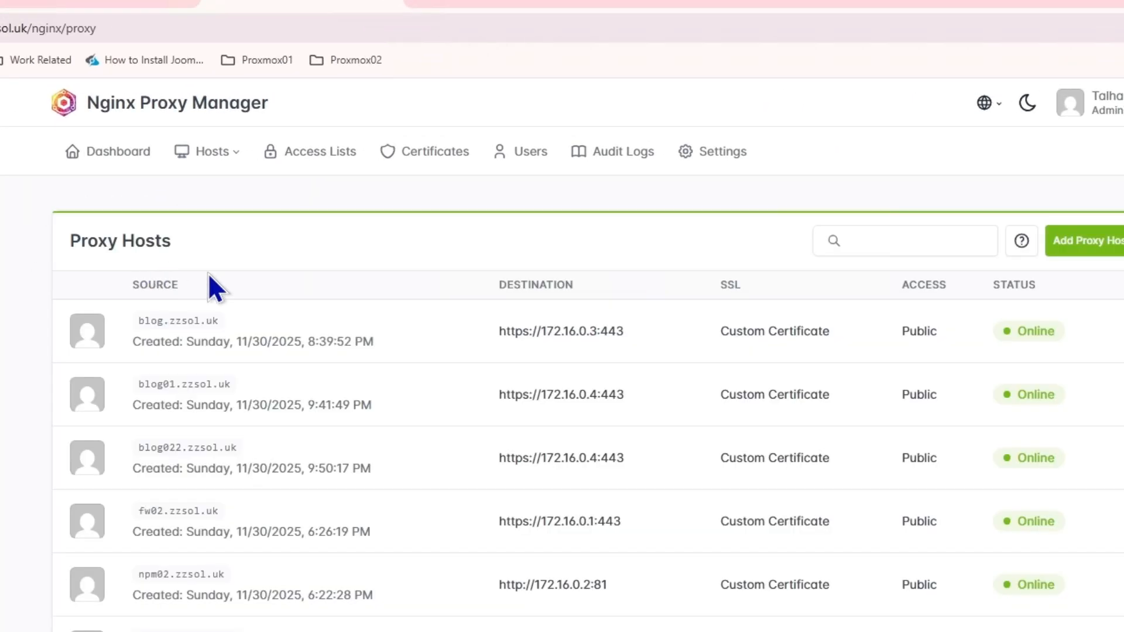
{"action": "left_click", "coordinate": [1076, 249]}
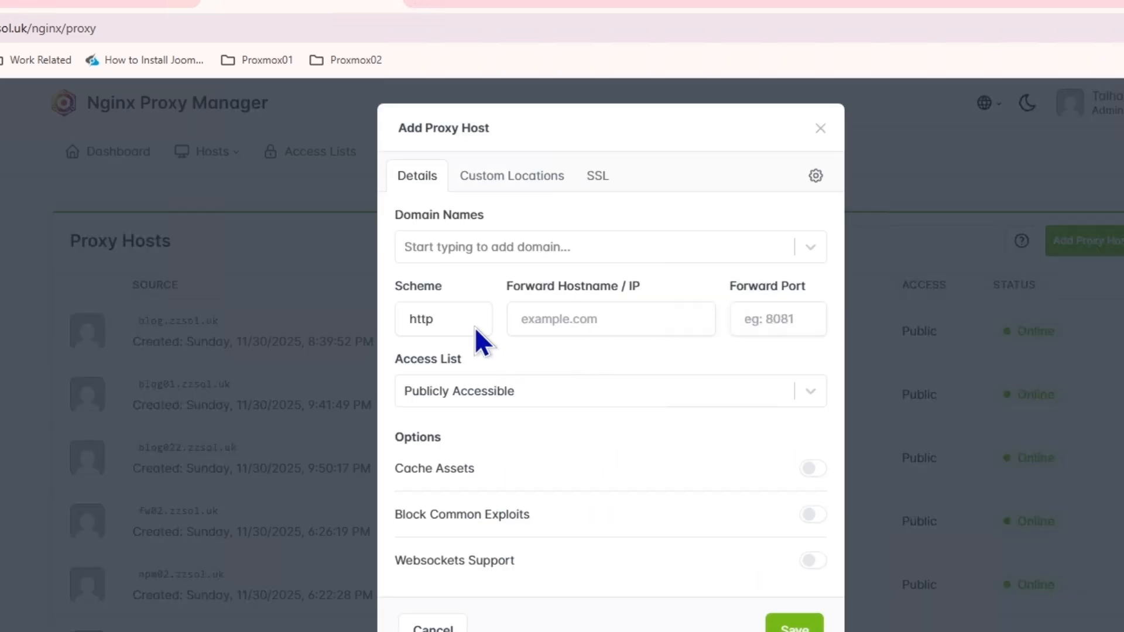
{"action": "left_click", "coordinate": [500, 248]}
{"action": "type", "text": "clo"}
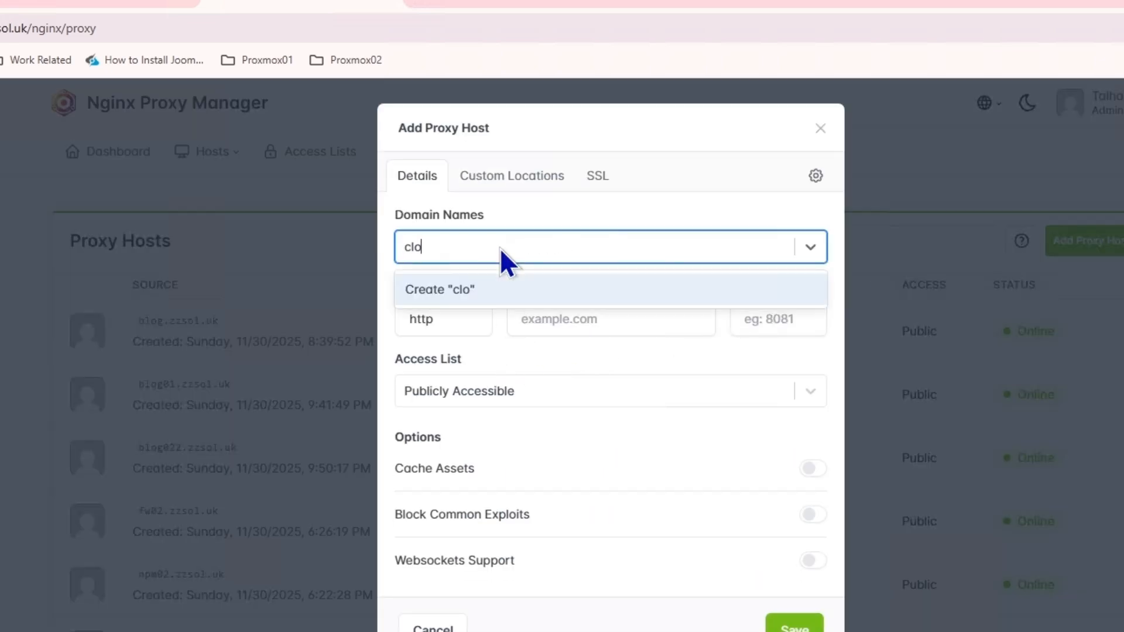
{"action": "type", "text": "ud.zzsol.uk"}
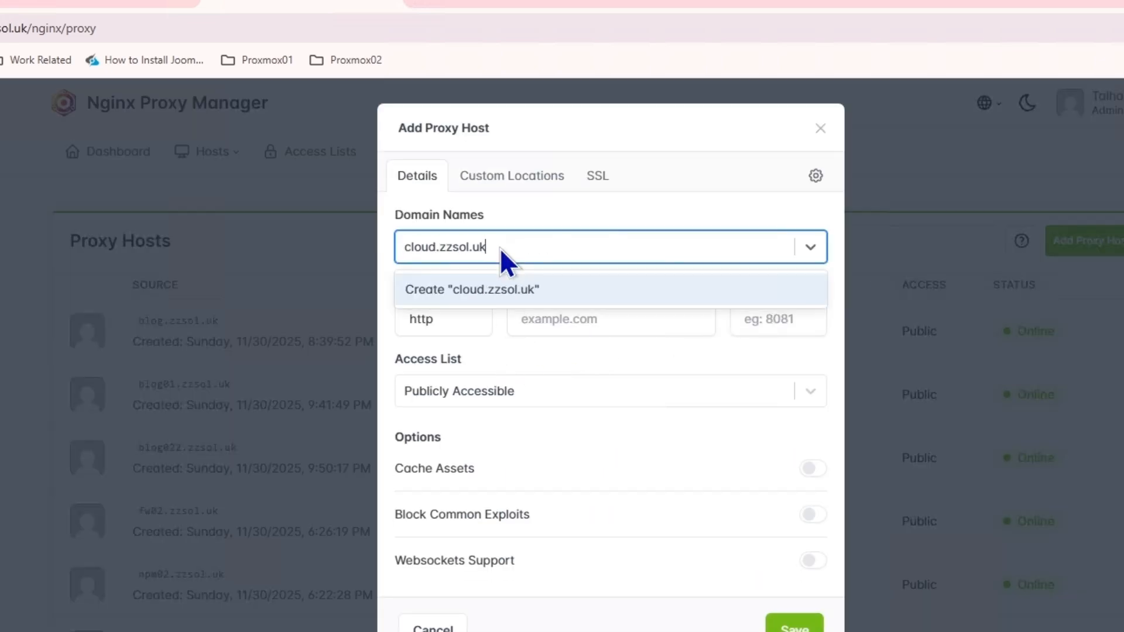
{"action": "left_click", "coordinate": [499, 288]}
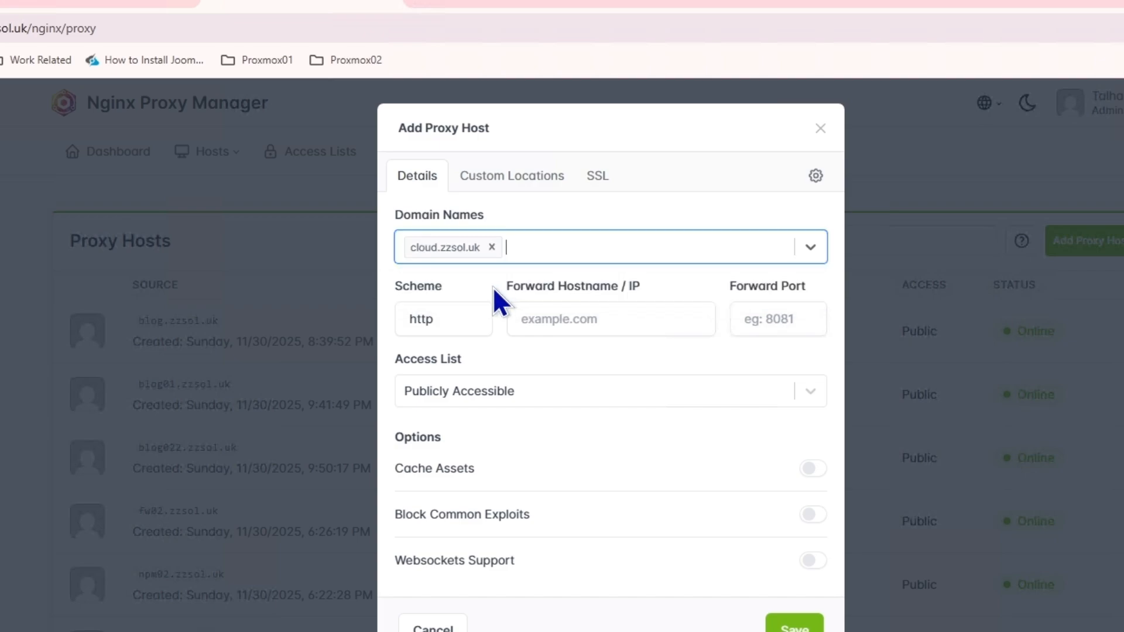
Step: Forward it over https to 172.16.0.5 port 443 with the zzsol.uk SSL certificate, and save
{"action": "left_click", "coordinate": [592, 322]}
{"action": "left_click", "coordinate": [486, 319]}
{"action": "left_click", "coordinate": [473, 375]}
{"action": "left_click", "coordinate": [610, 325]}
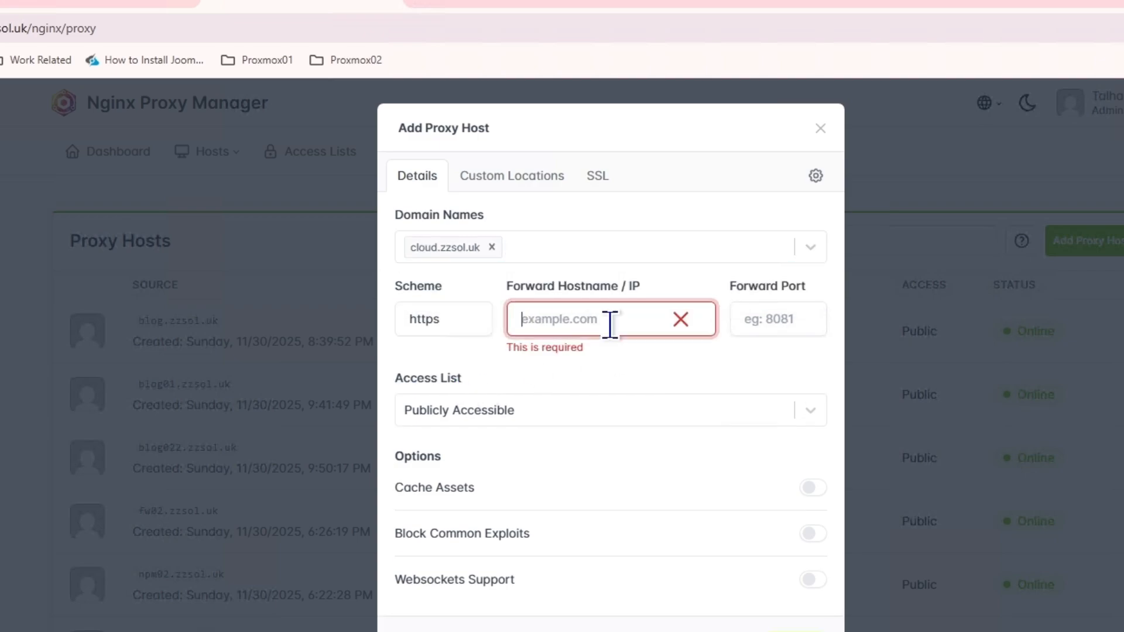
{"action": "type", "text": "172.16.0.5"}
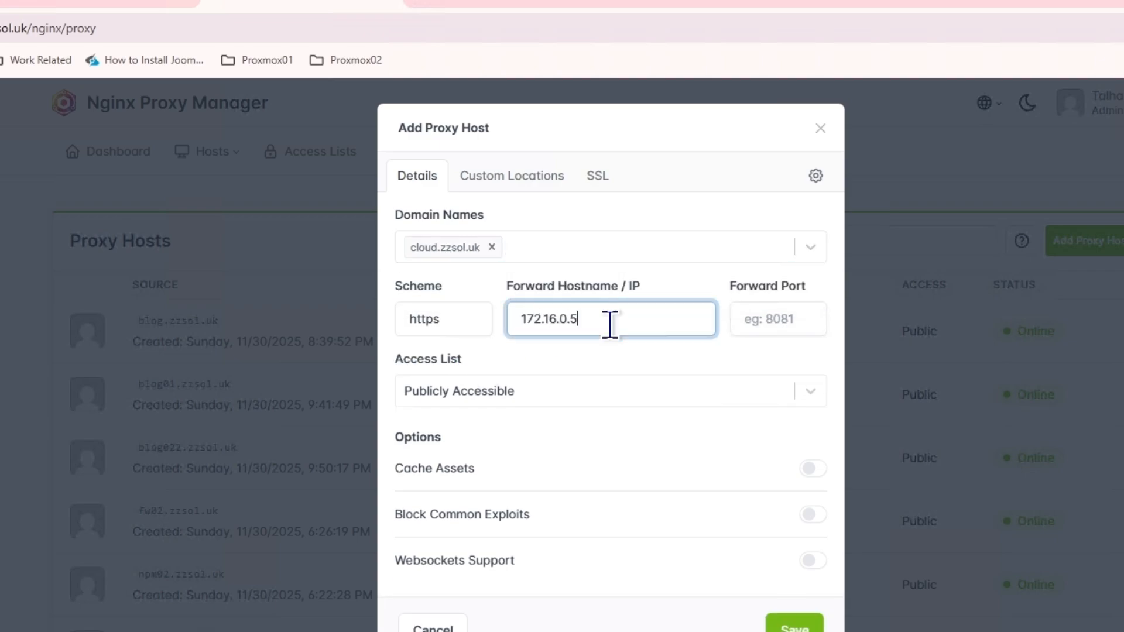
{"action": "left_click", "coordinate": [759, 317]}
{"action": "type", "text": "44"}
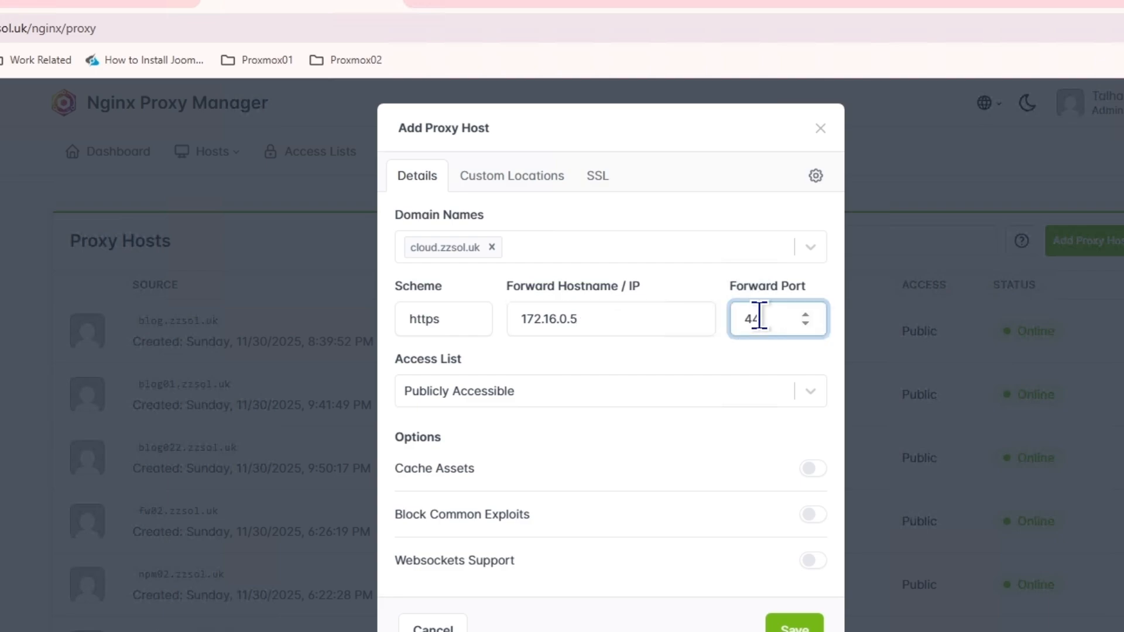
{"action": "left_click", "coordinate": [468, 248]}
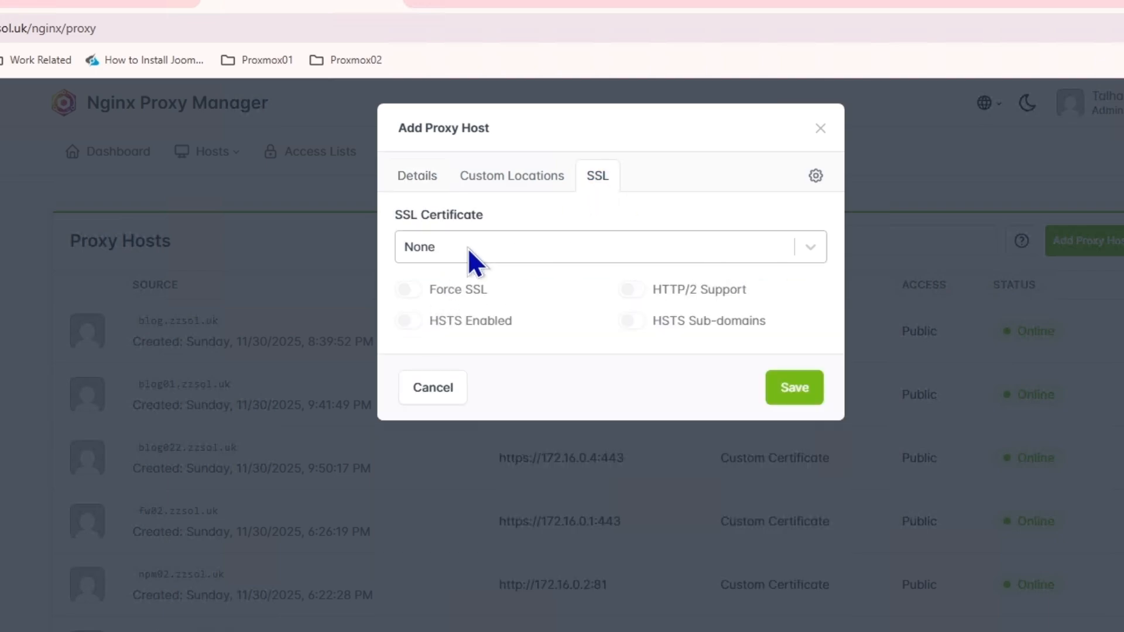
{"action": "left_click", "coordinate": [480, 402]}
{"action": "left_click", "coordinate": [770, 400]}
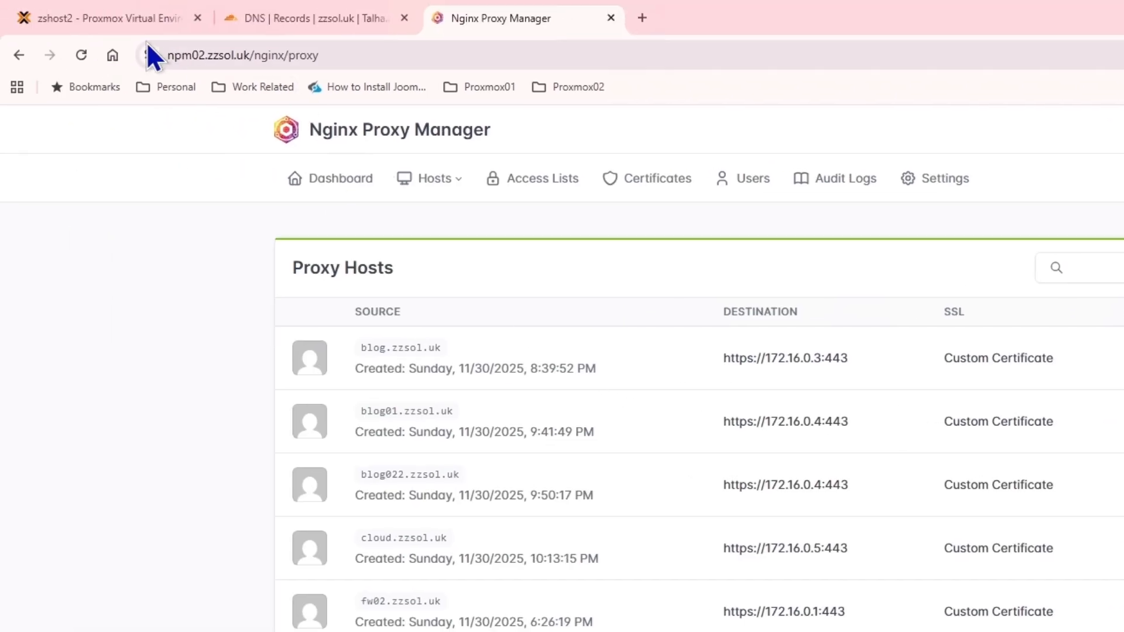
{"action": "left_click", "coordinate": [27, 7]}
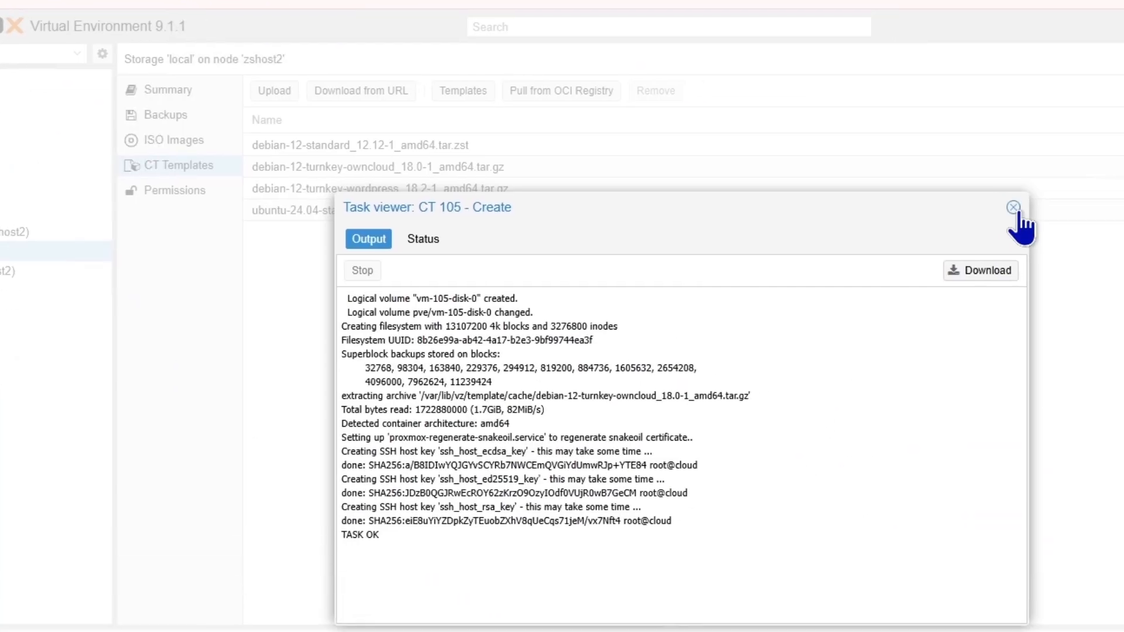
Step: Open the console for CT 105 (cloud) and log in as root
{"action": "left_click", "coordinate": [1019, 216]}
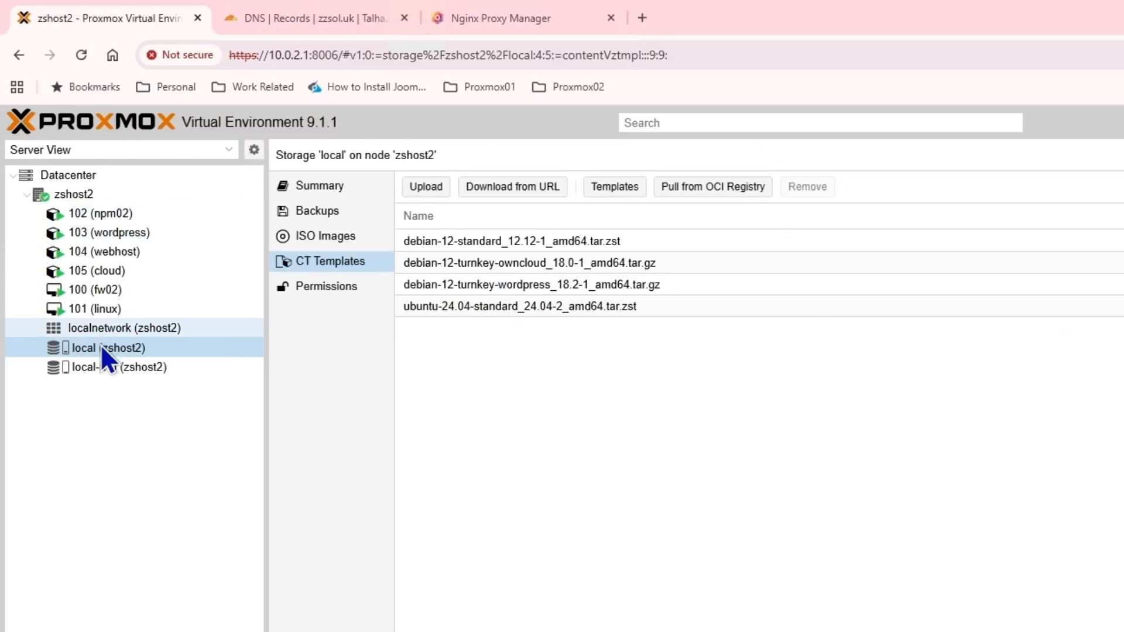
{"action": "double_click", "coordinate": [107, 272]}
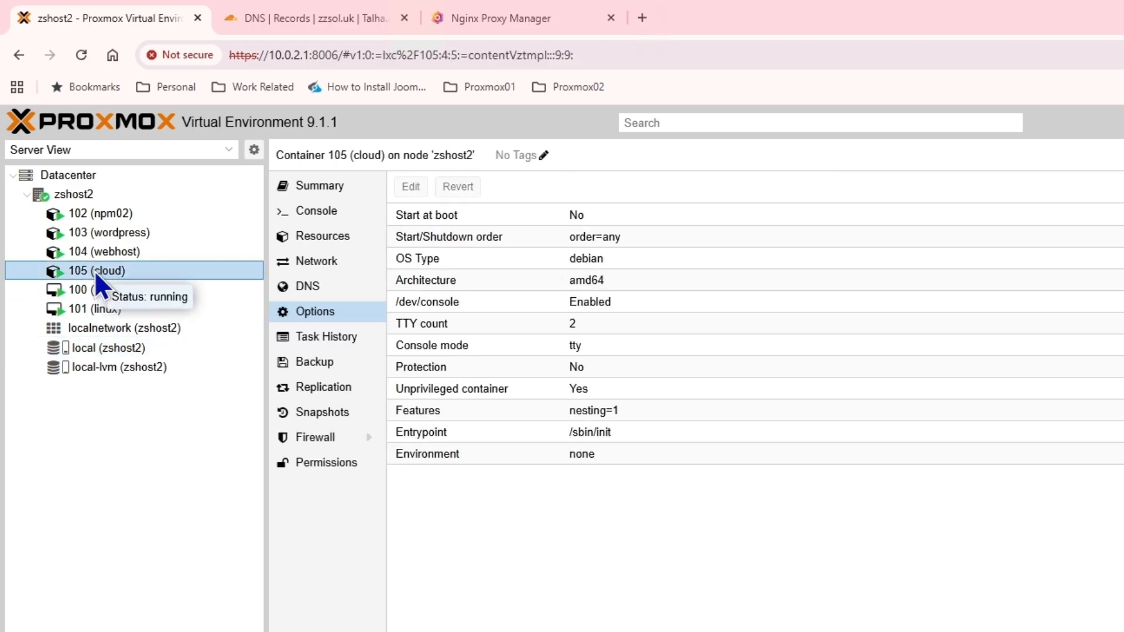
{"action": "left_click_drag", "start_coordinate": [315, 18], "coordinate": [633, 100]}
{"action": "left_click_drag", "start_coordinate": [753, 102], "coordinate": [881, 107]}
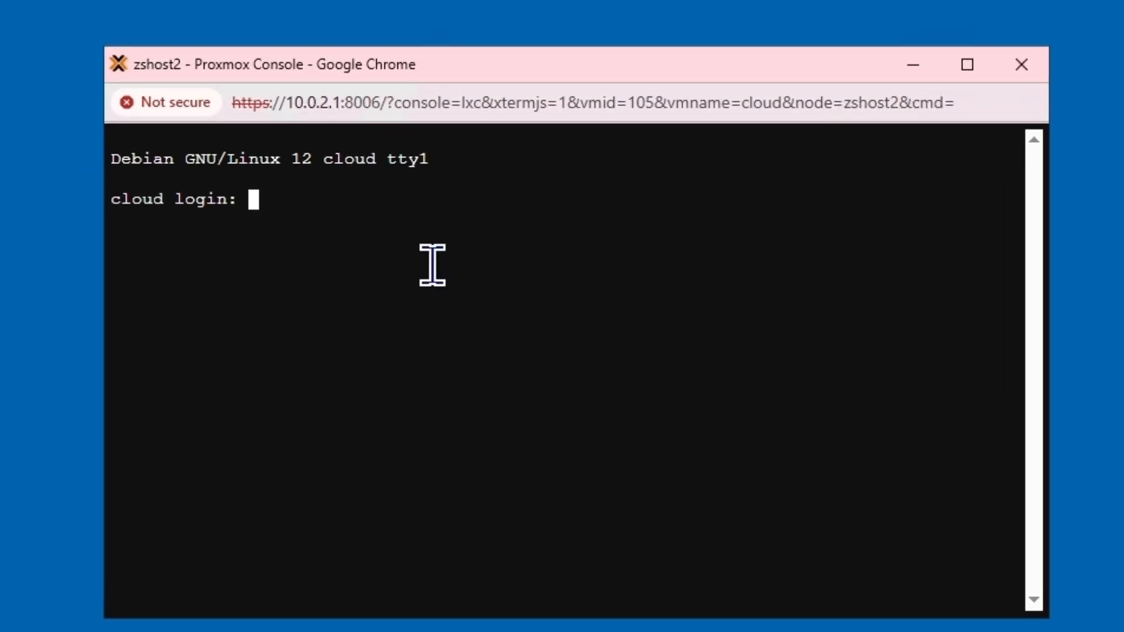
{"action": "type", "text": "root"}
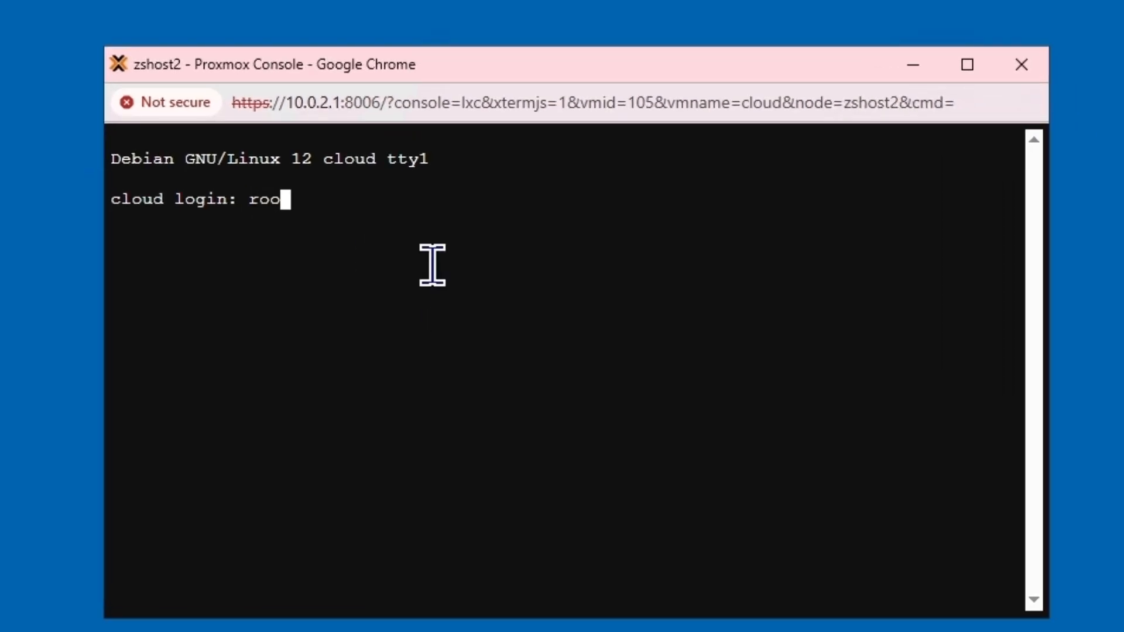
{"action": "key", "text": "Return"}
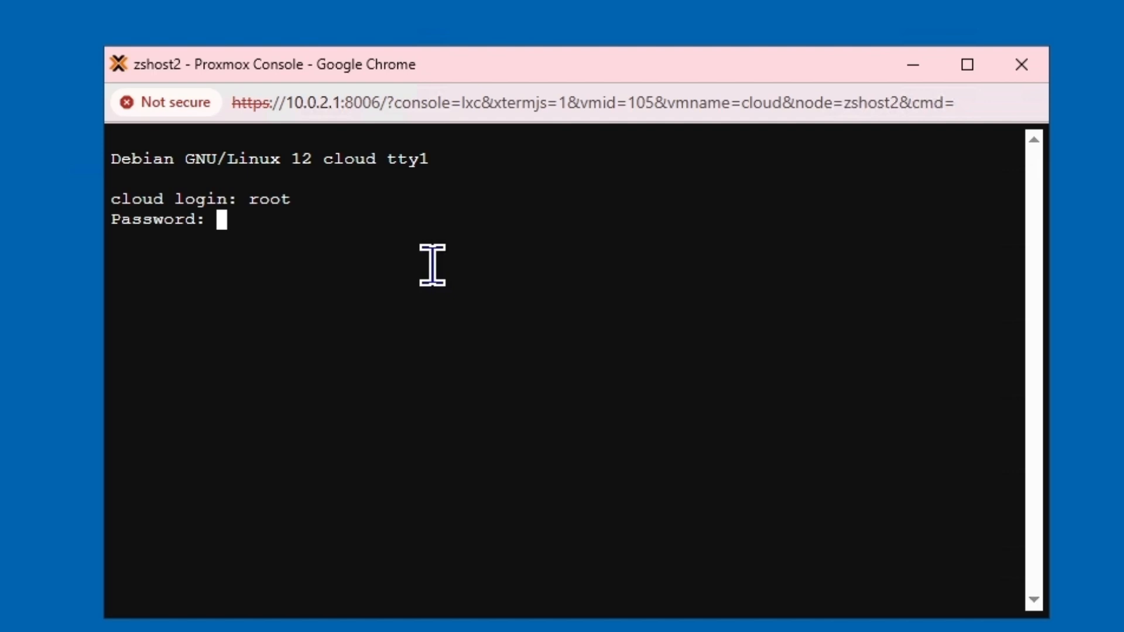
{"action": "key", "text": "ctrl+c"}
{"action": "type", "text": "root"}
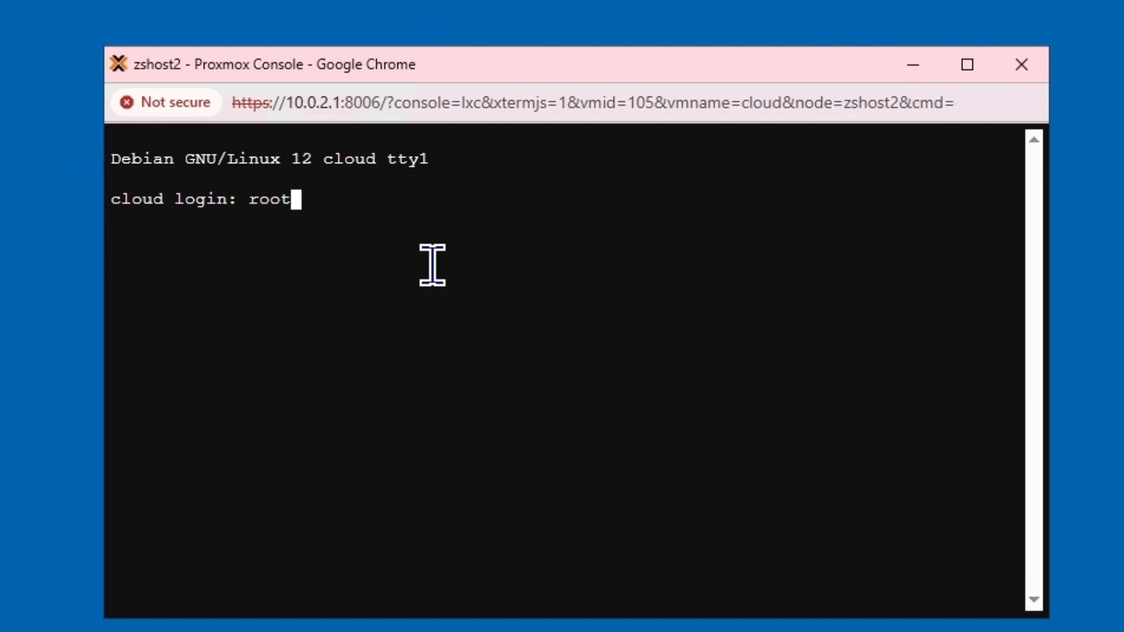
{"action": "key", "text": "Return"}
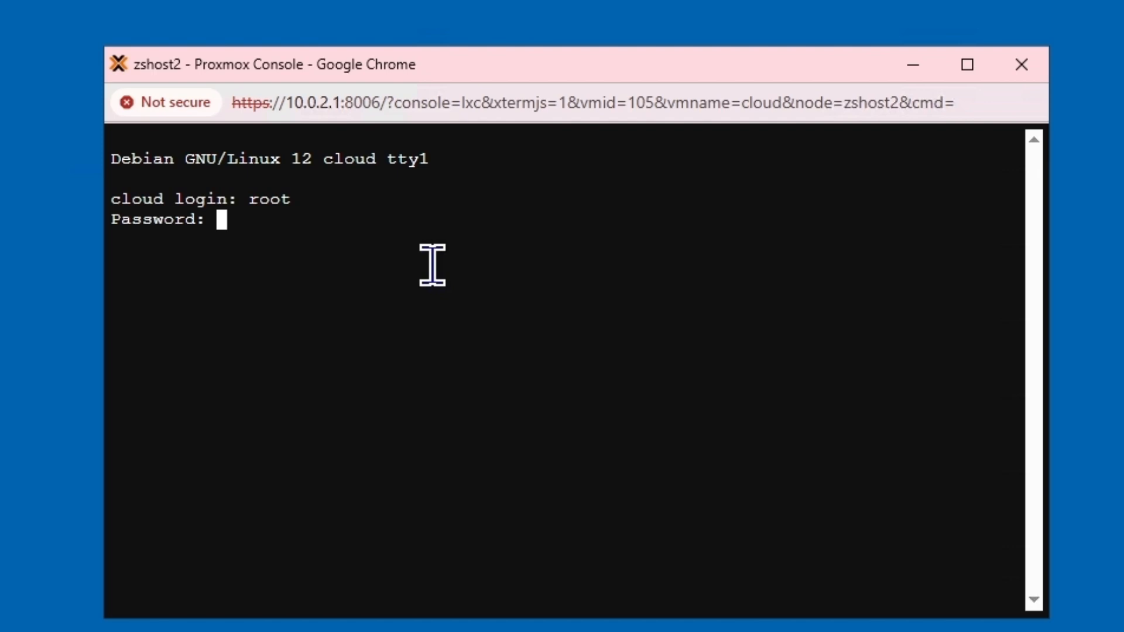
{"action": "key", "text": "Return"}
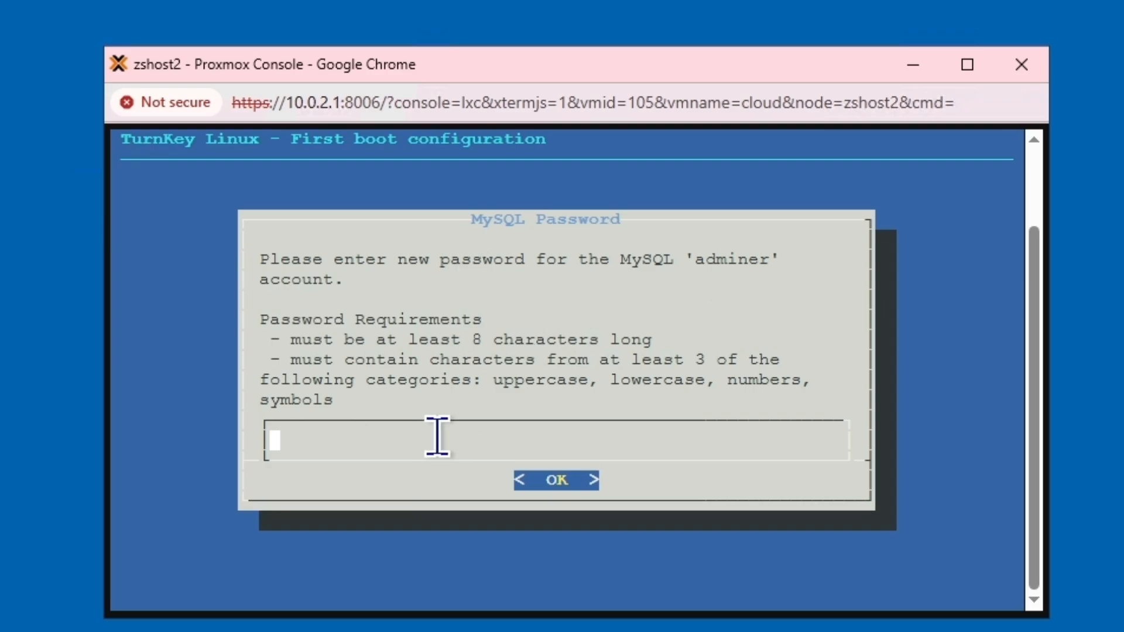
Step: Type a new MySQL 'adminer' password, fixing typos, then retype it to confirm
{"action": "type", "text": "********"}
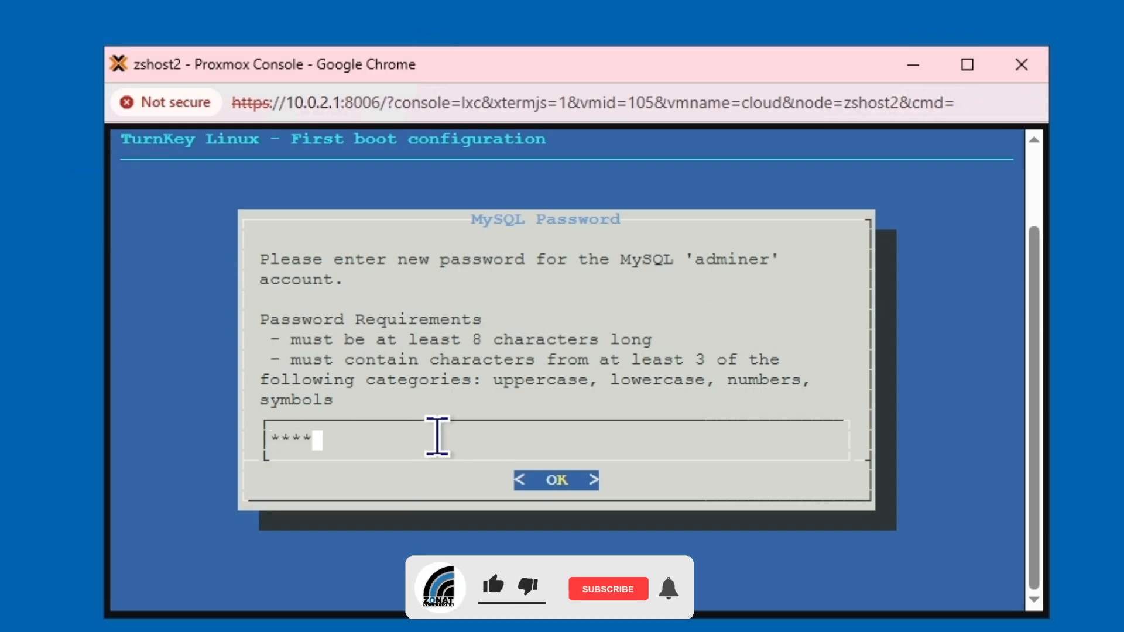
{"action": "type", "text": "*****"}
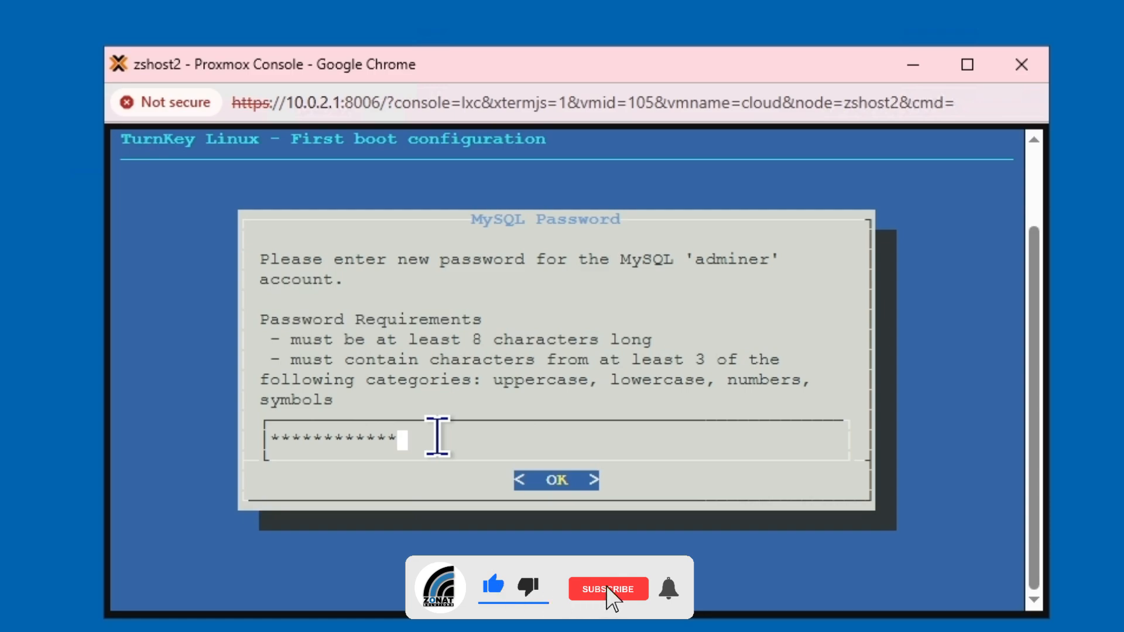
{"action": "key", "text": "BackSpace"}
{"action": "key", "text": "BackSpace"}
{"action": "key", "text": "BackSpace"}
{"action": "key", "text": "BackSpace"}
{"action": "key", "text": "BackSpace"}
{"action": "key", "text": "BackSpace"}
{"action": "key", "text": "BackSpace"}
{"action": "key", "text": "BackSpace"}
{"action": "key", "text": "BackSpace"}
{"action": "key", "text": "BackSpace"}
{"action": "key", "text": "BackSpace"}
{"action": "key", "text": "BackSpace"}
{"action": "key", "text": "BackSpace"}
{"action": "type", "text": "********"}
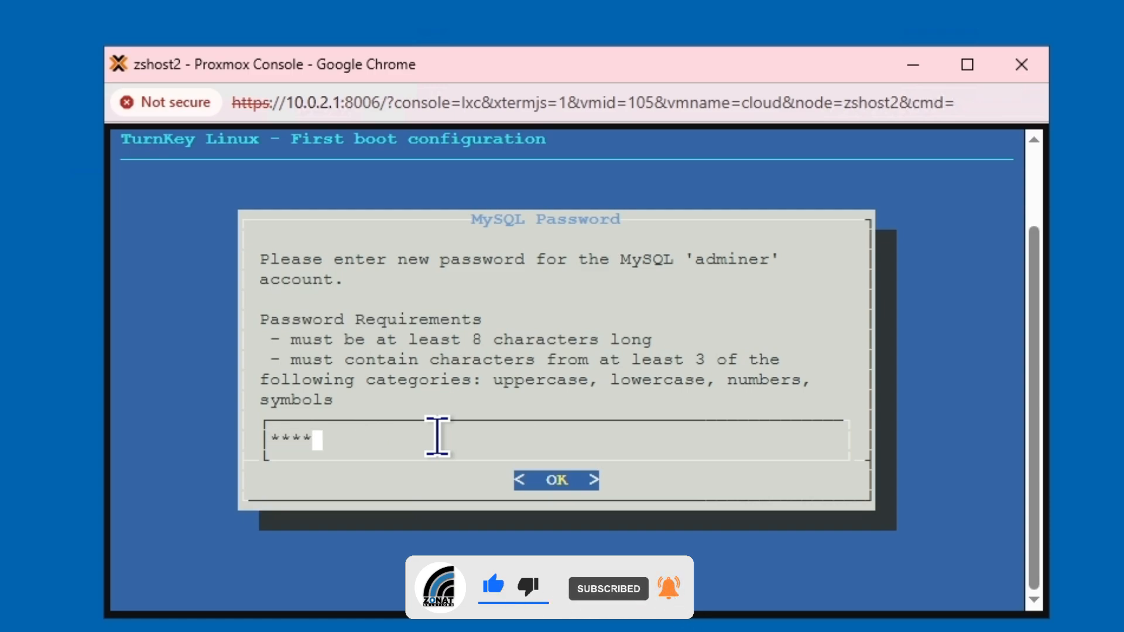
{"action": "type", "text": "**"}
{"action": "key", "text": "BackSpace"}
{"action": "key", "text": "BackSpace"}
{"action": "key", "text": "BackSpace"}
{"action": "key", "text": "BackSpace"}
{"action": "key", "text": "BackSpace"}
{"action": "key", "text": "BackSpace"}
{"action": "key", "text": "BackSpace"}
{"action": "key", "text": "BackSpace"}
{"action": "key", "text": "BackSpace"}
{"action": "key", "text": "BackSpace"}
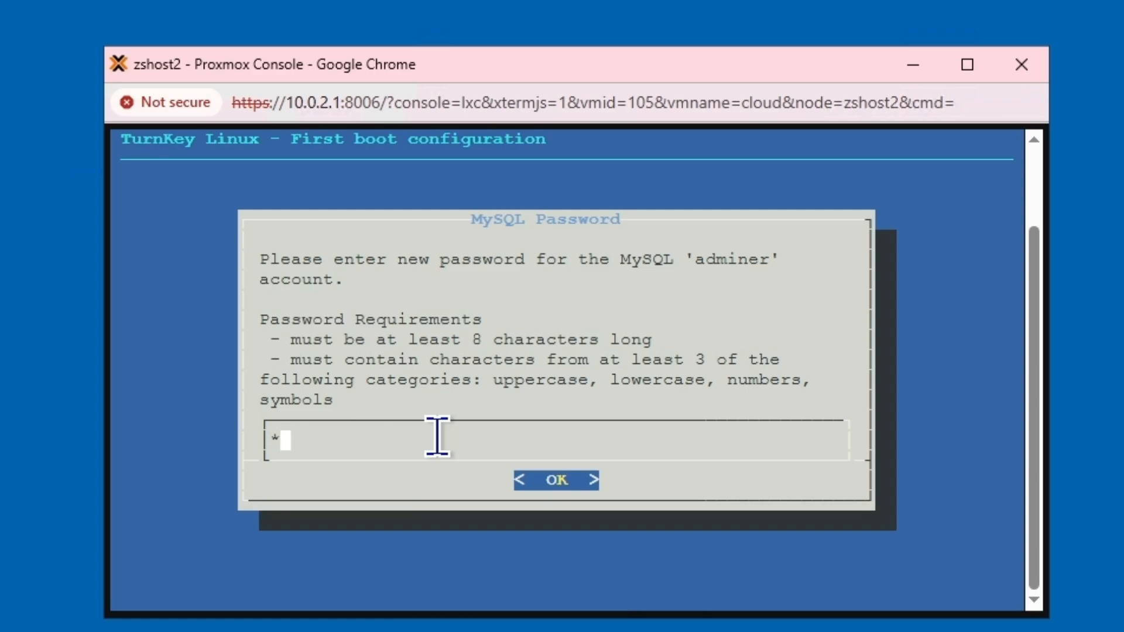
{"action": "type", "text": "*********"}
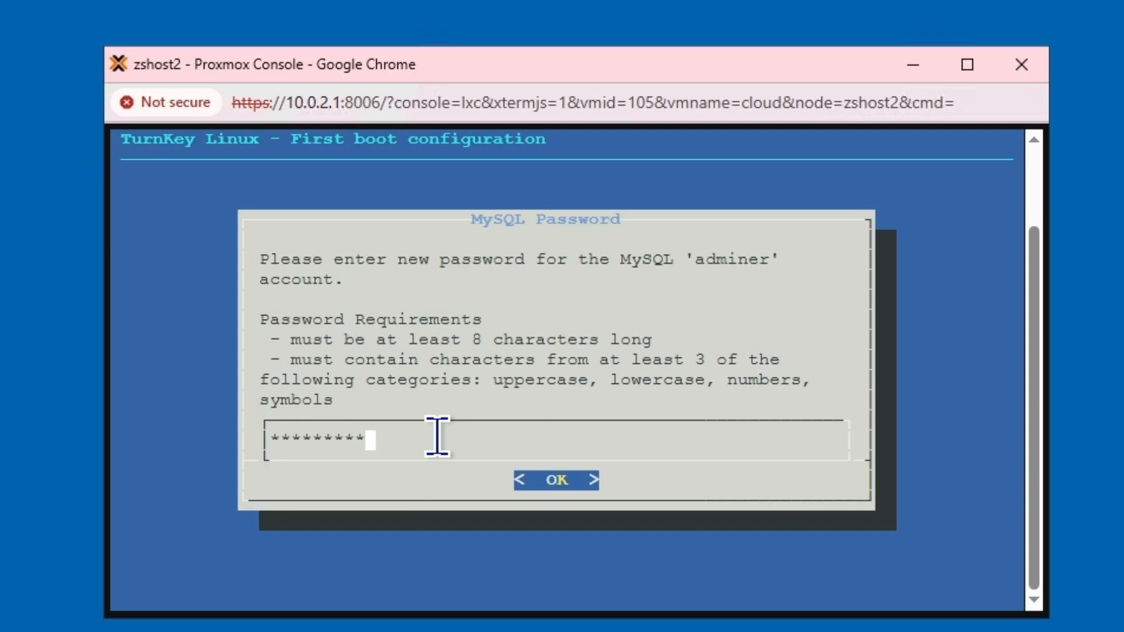
{"action": "type", "text": "*****"}
{"action": "key", "text": "Return"}
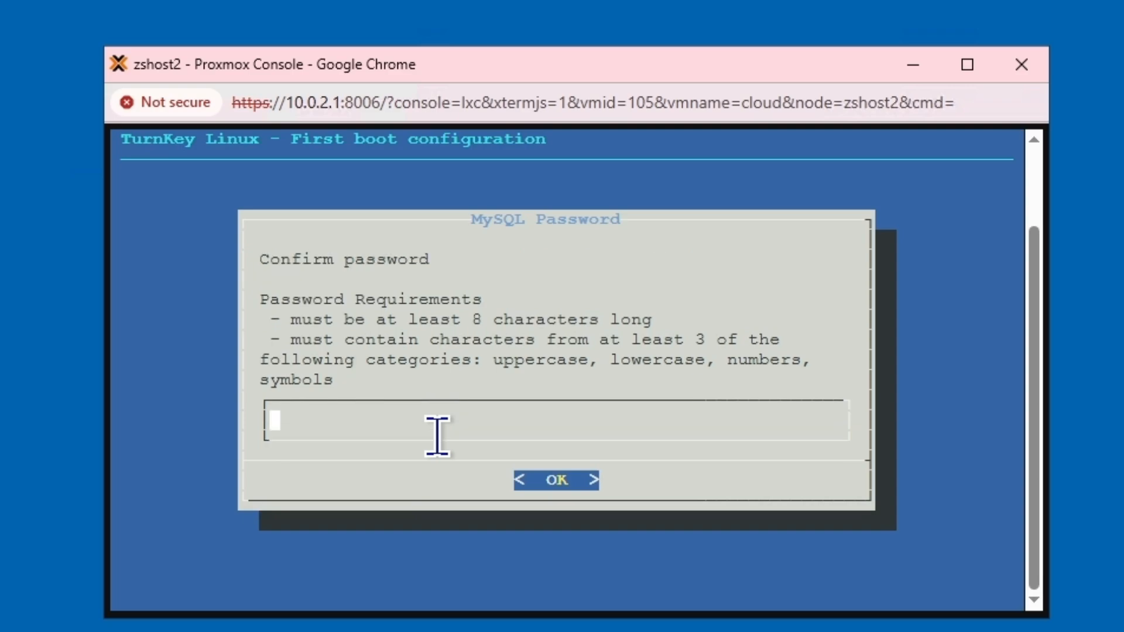
{"action": "type", "text": "********"}
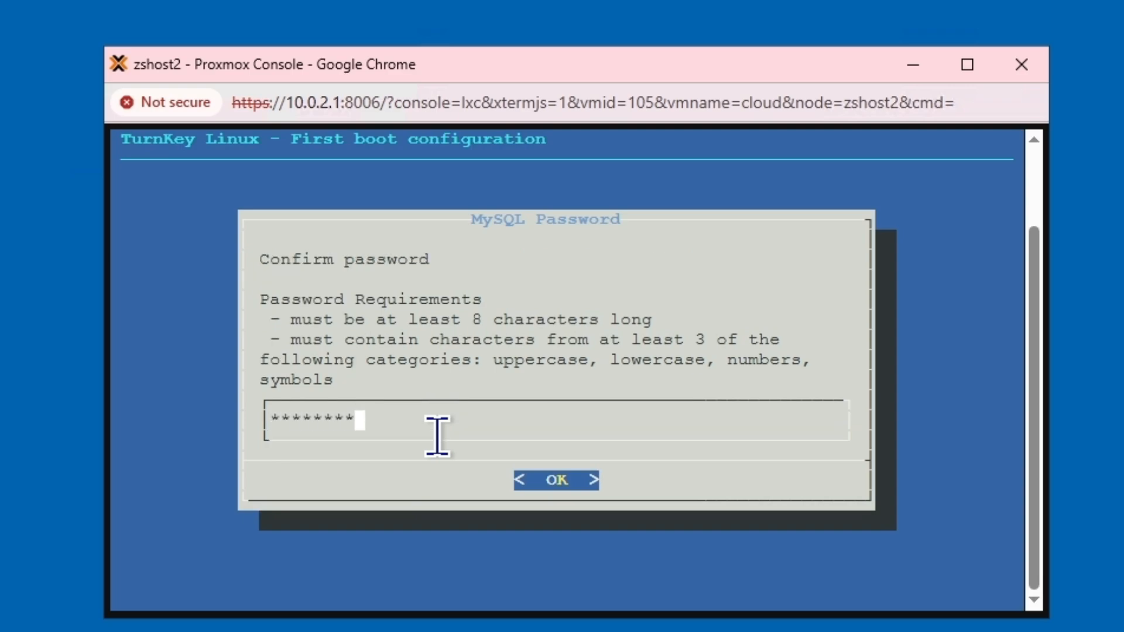
{"action": "type", "text": "*****"}
{"action": "key", "text": "Return"}
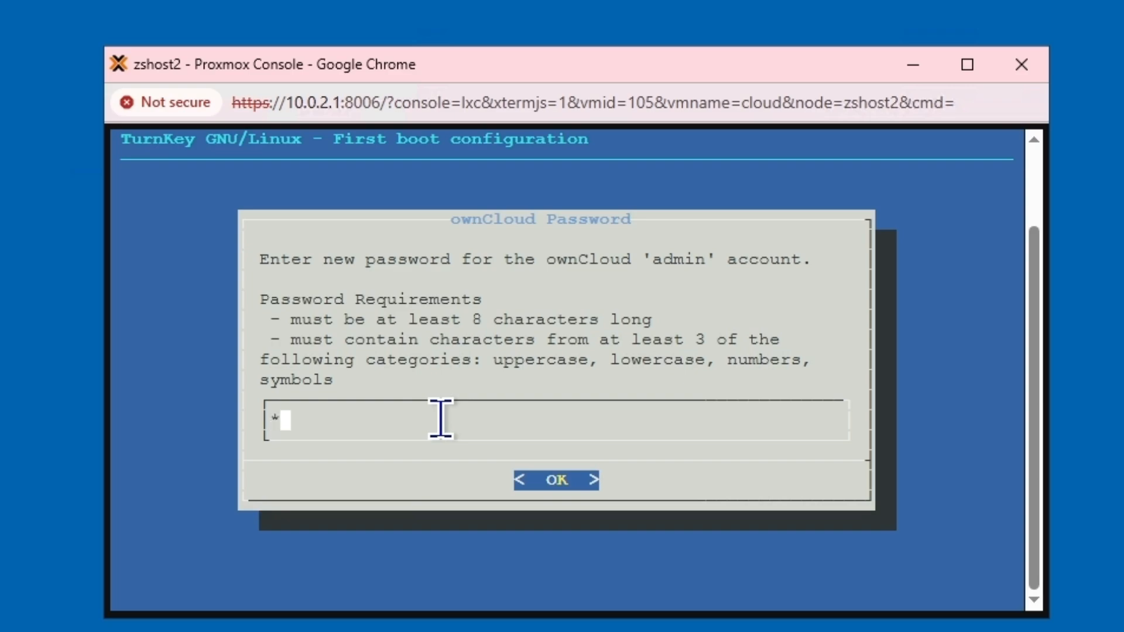
Step: Set and confirm the ownCloud admin account password
{"action": "type", "text": "*********"}
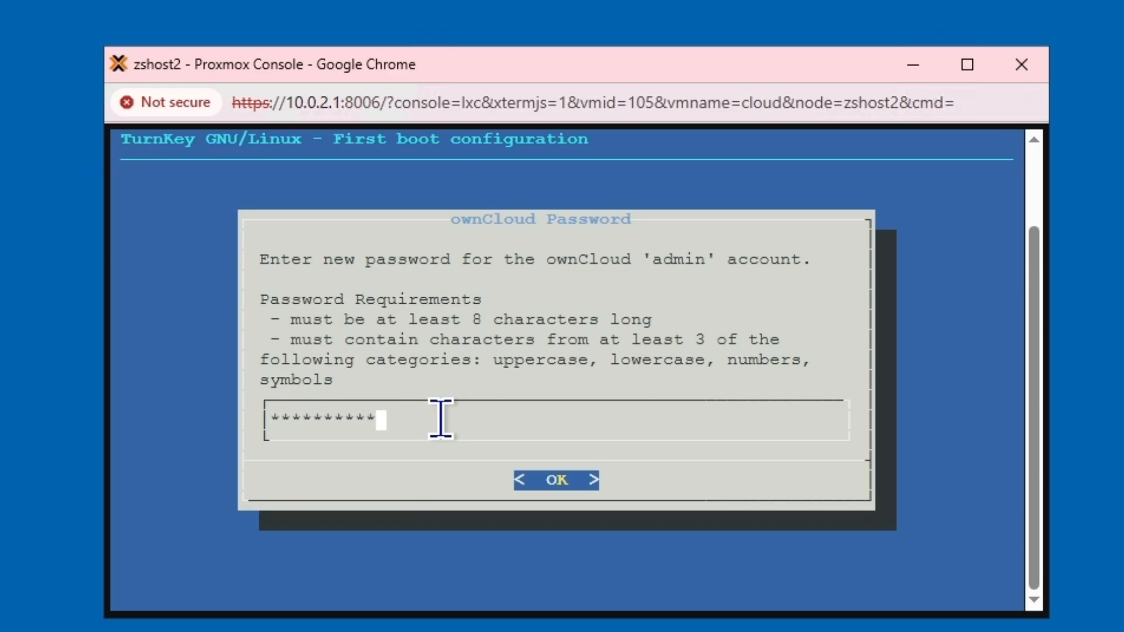
{"action": "type", "text": "*****"}
{"action": "key", "text": "Return"}
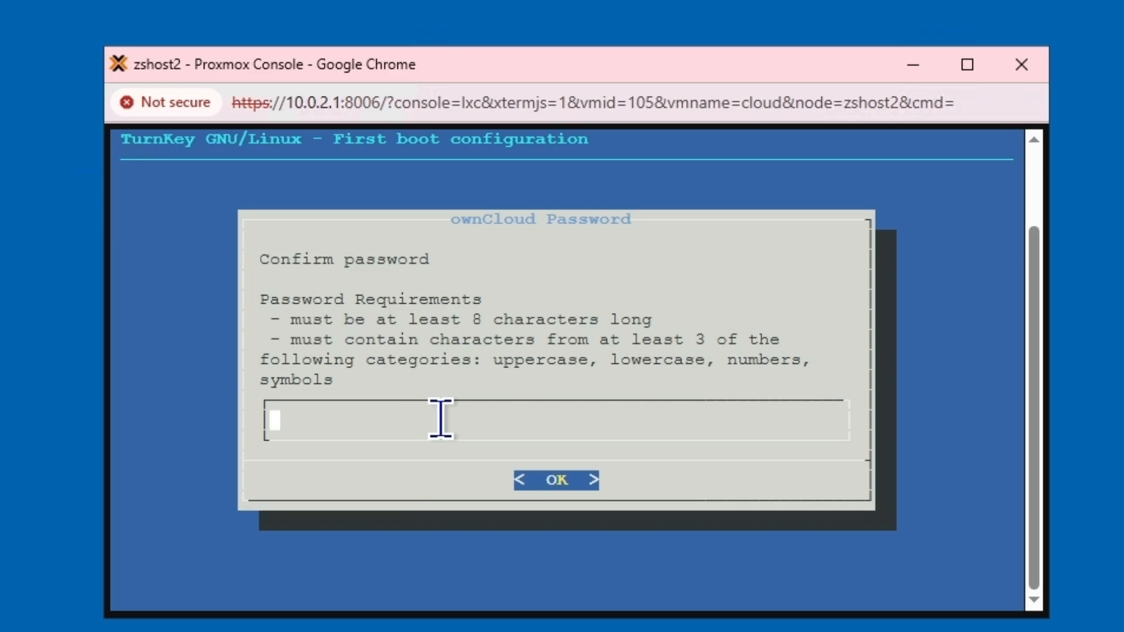
{"action": "type", "text": "**********"}
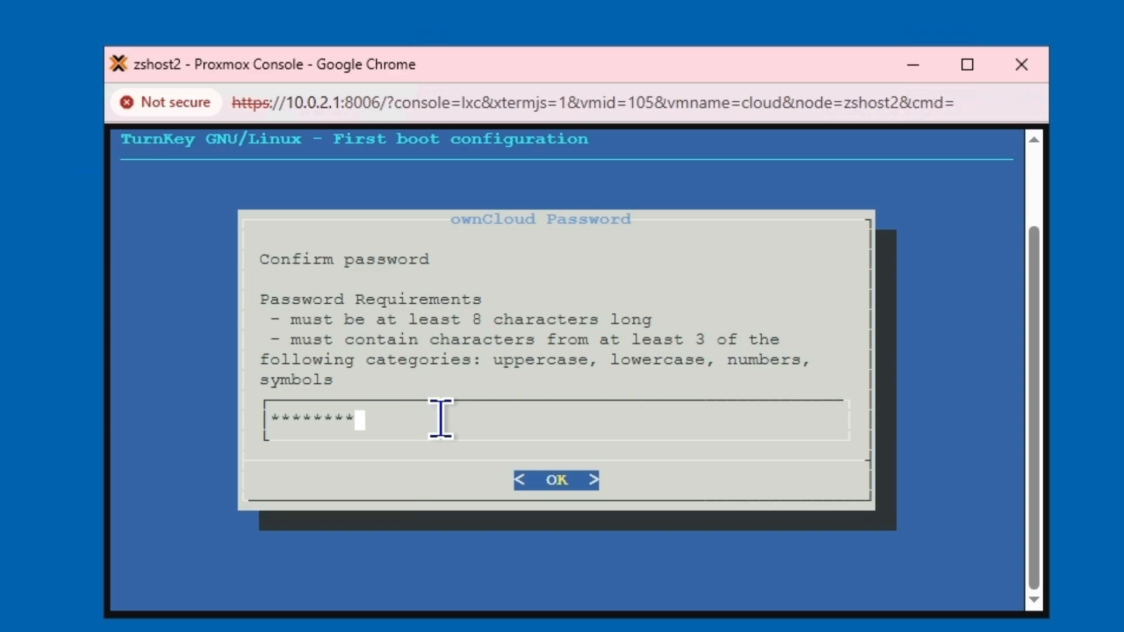
{"action": "type", "text": "*****"}
{"action": "key", "text": "Return"}
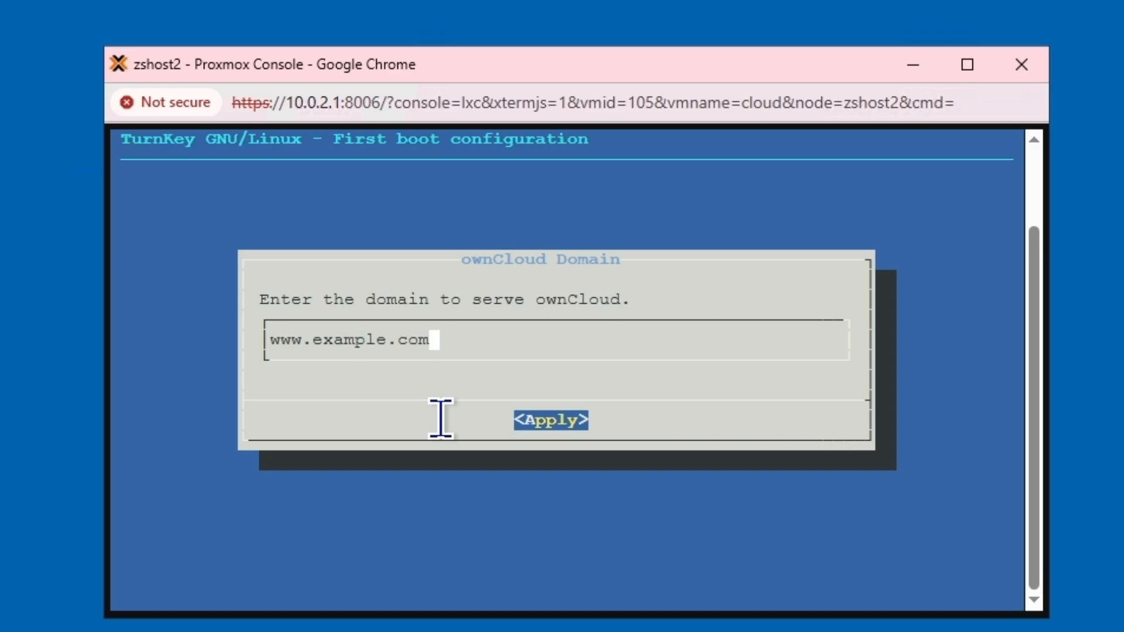
{"action": "key", "text": "BackSpace"}
{"action": "key", "text": "BackSpace"}
{"action": "key", "text": "BackSpace"}
{"action": "key", "text": "BackSpace"}
{"action": "key", "text": "BackSpace"}
{"action": "key", "text": "BackSpace"}
{"action": "key", "text": "BackSpace"}
{"action": "key", "text": "BackSpace"}
{"action": "key", "text": "BackSpace"}
{"action": "key", "text": "BackSpace"}
{"action": "key", "text": "BackSpace"}
{"action": "key", "text": "BackSpace"}
{"action": "key", "text": "BackSpace"}
{"action": "key", "text": "BackSpace"}
{"action": "key", "text": "BackSpace"}
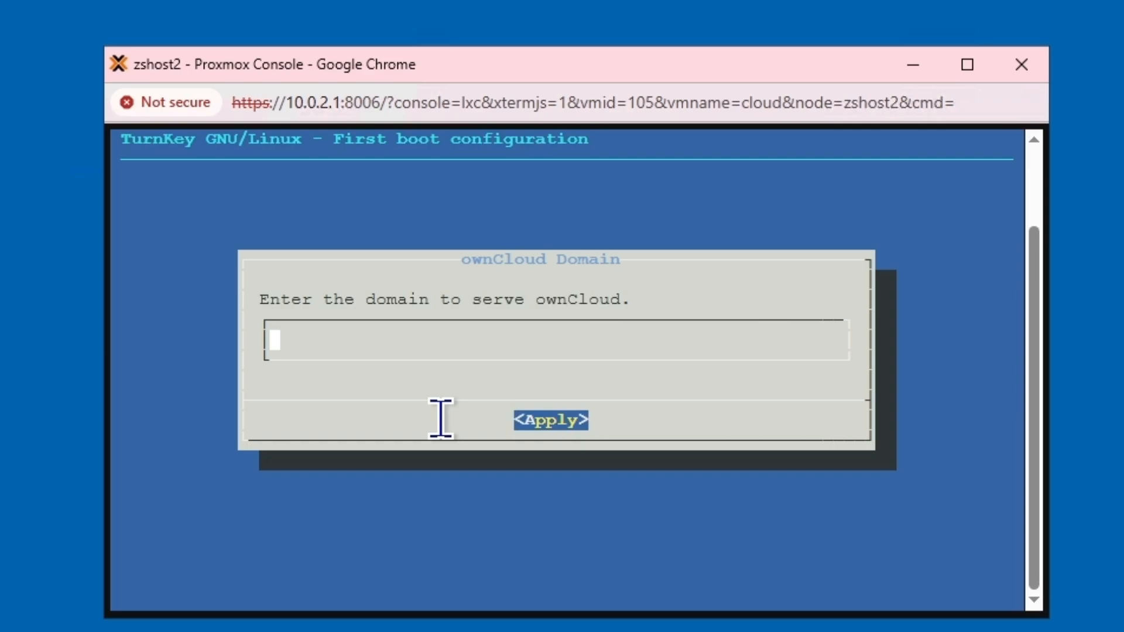
{"action": "type", "text": "cloud.zzso"}
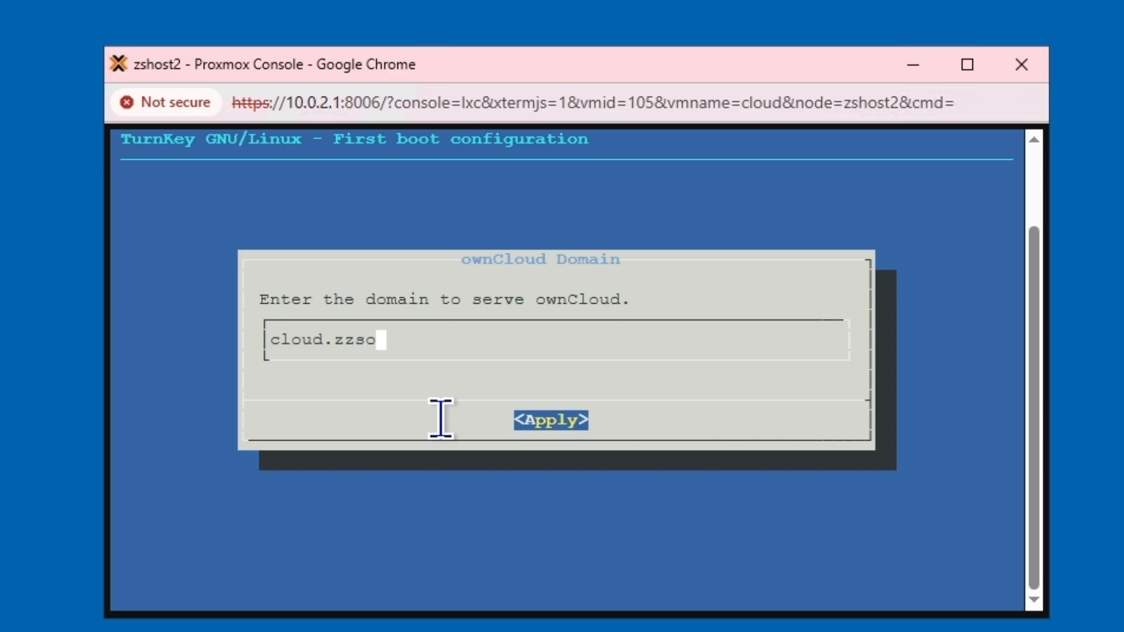
{"action": "type", "text": "l.uk"}
{"action": "key", "text": "Return"}
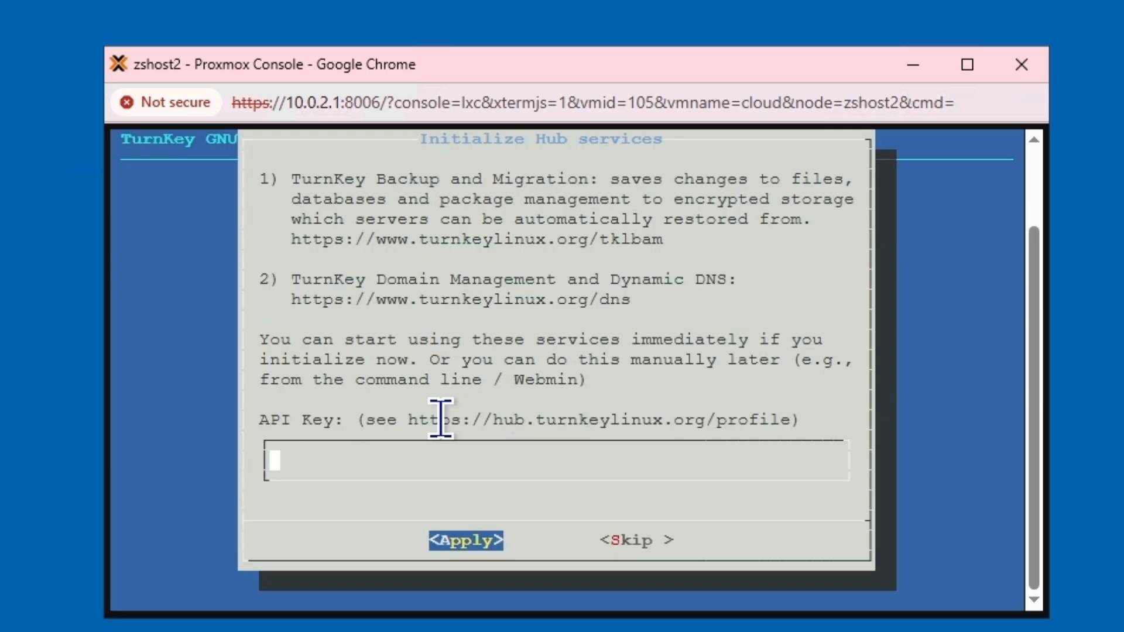
Step: Skip Hub services and enable security alert e-mails to the admin address
{"action": "key", "text": "Tab"}
{"action": "key", "text": "Tab"}
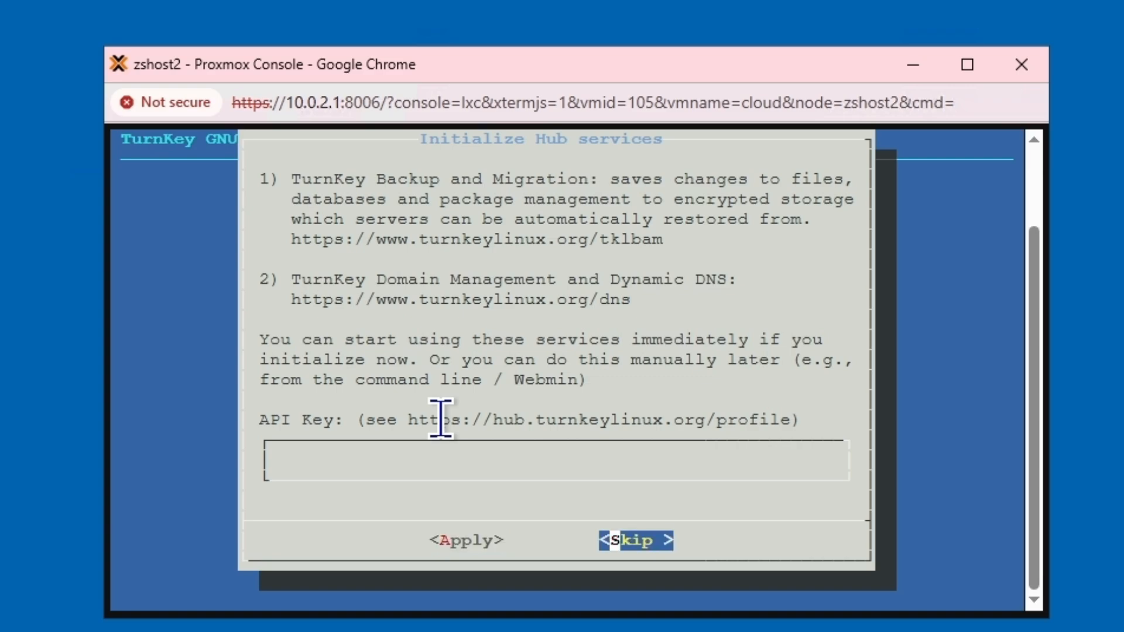
{"action": "key", "text": "Return"}
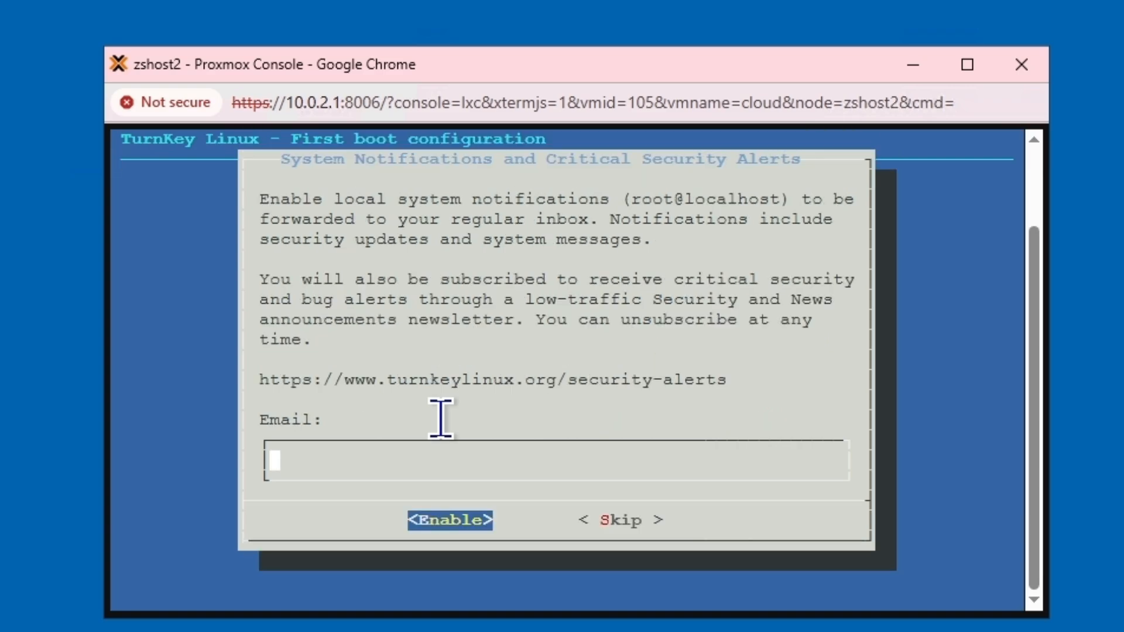
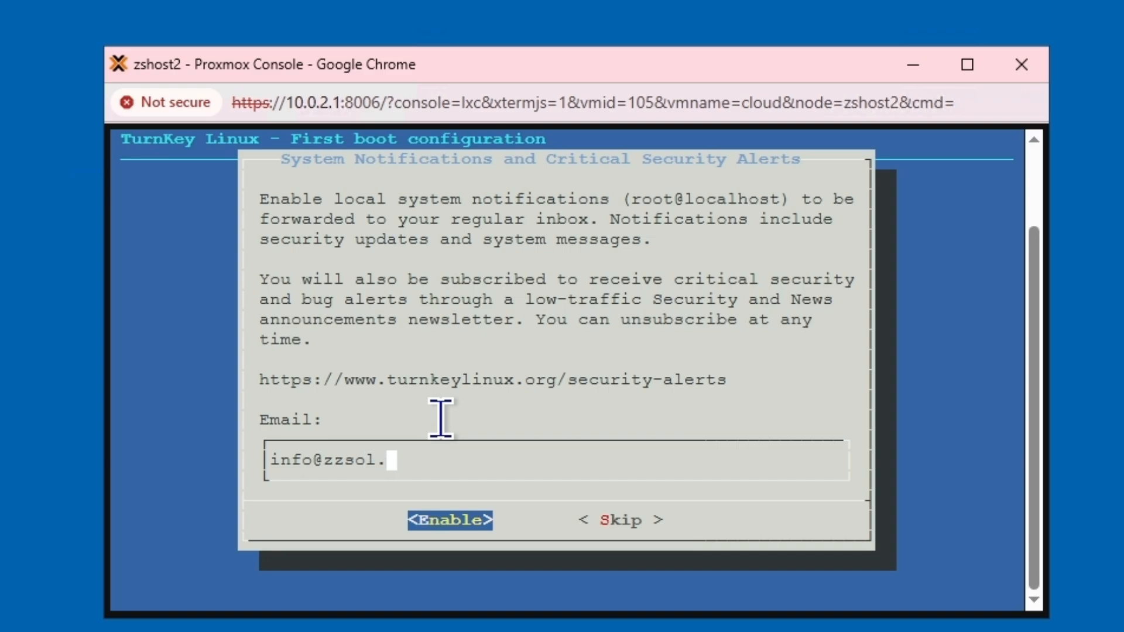
{"action": "key", "text": "Tab"}
{"action": "key", "text": "Return"}
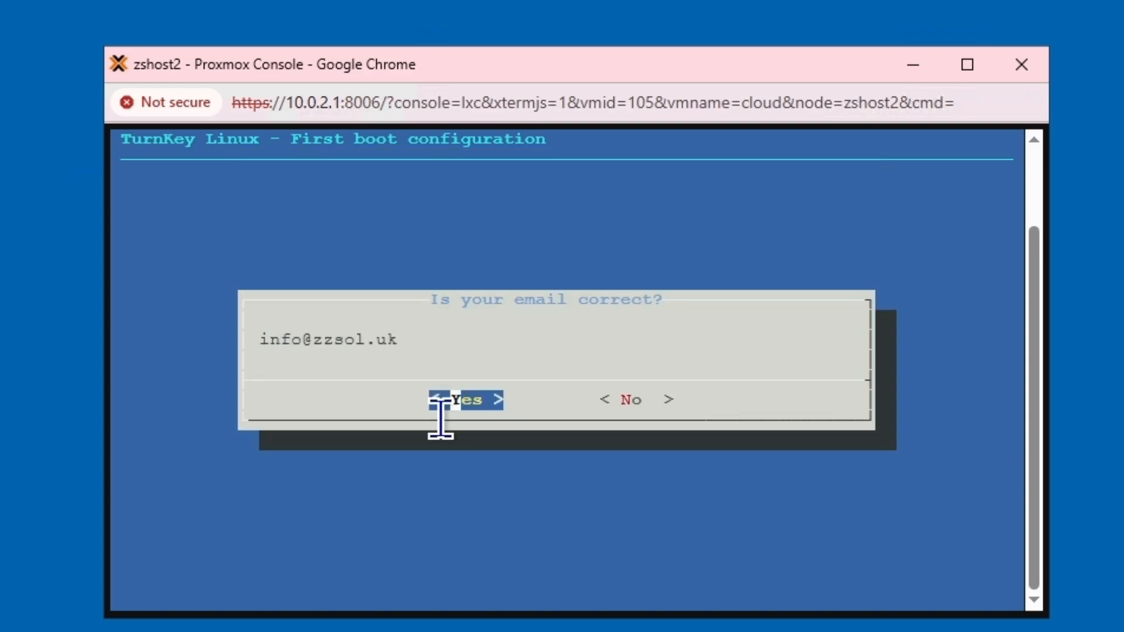
{"action": "key", "text": "Return"}
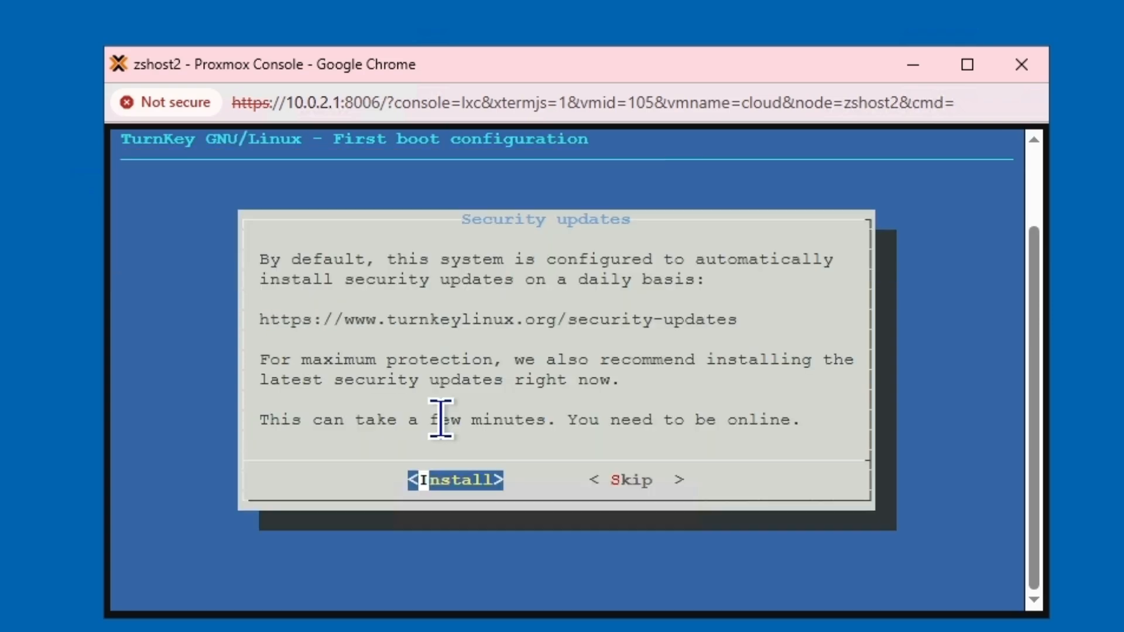
Step: Install the security updates, reboot the container and close its console
{"action": "key", "text": "Return"}
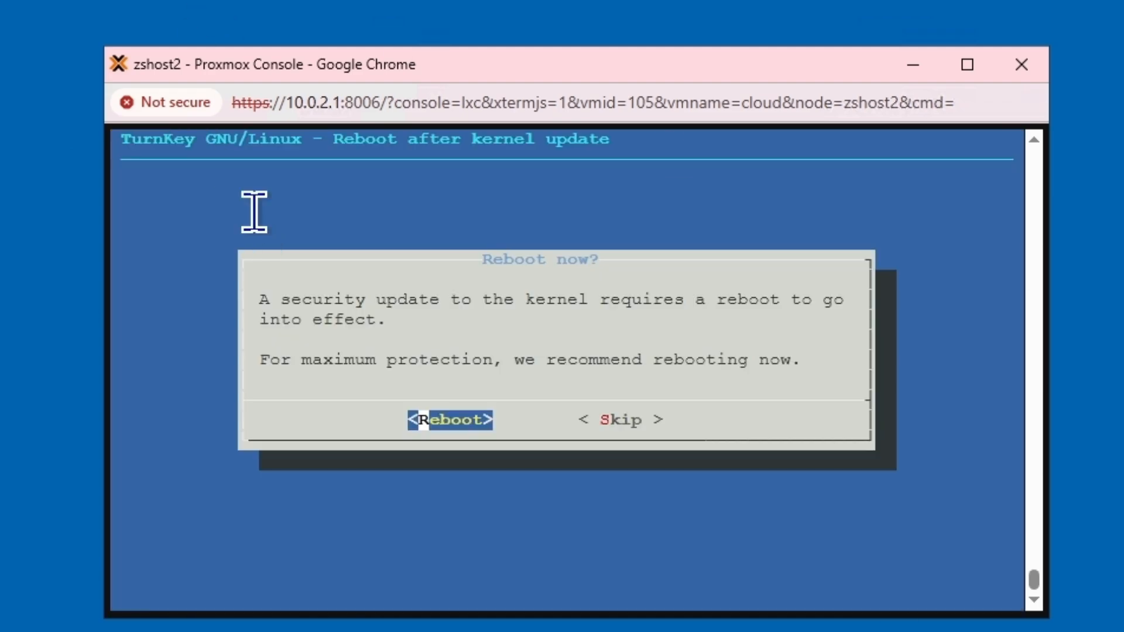
{"action": "key", "text": "Return"}
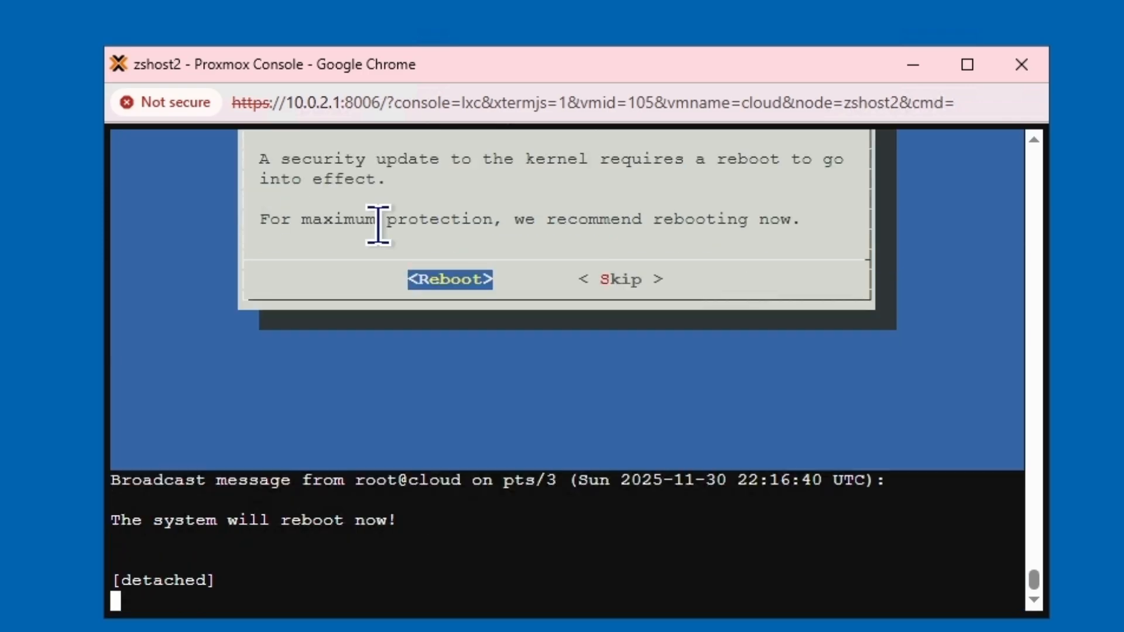
{"action": "left_click", "coordinate": [1008, 72]}
Step: Leave the console page and load cloud.zzsol.uk in a new tab of the Proxmox Chrome window
{"action": "left_click", "coordinate": [674, 257]}
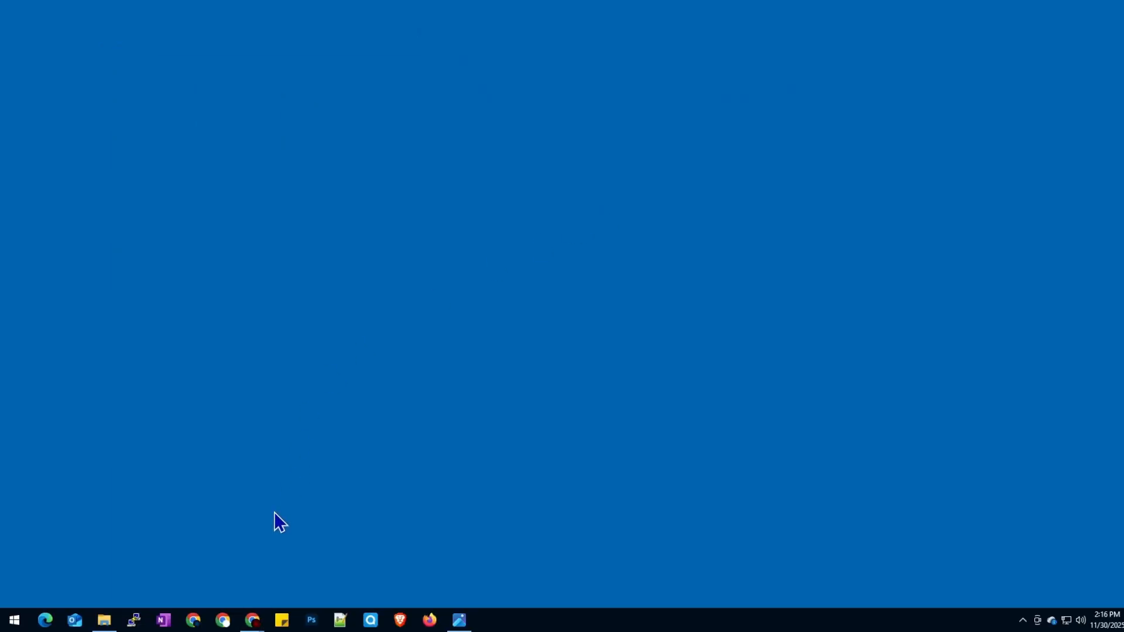
{"action": "mouse_move", "coordinate": [251, 619]}
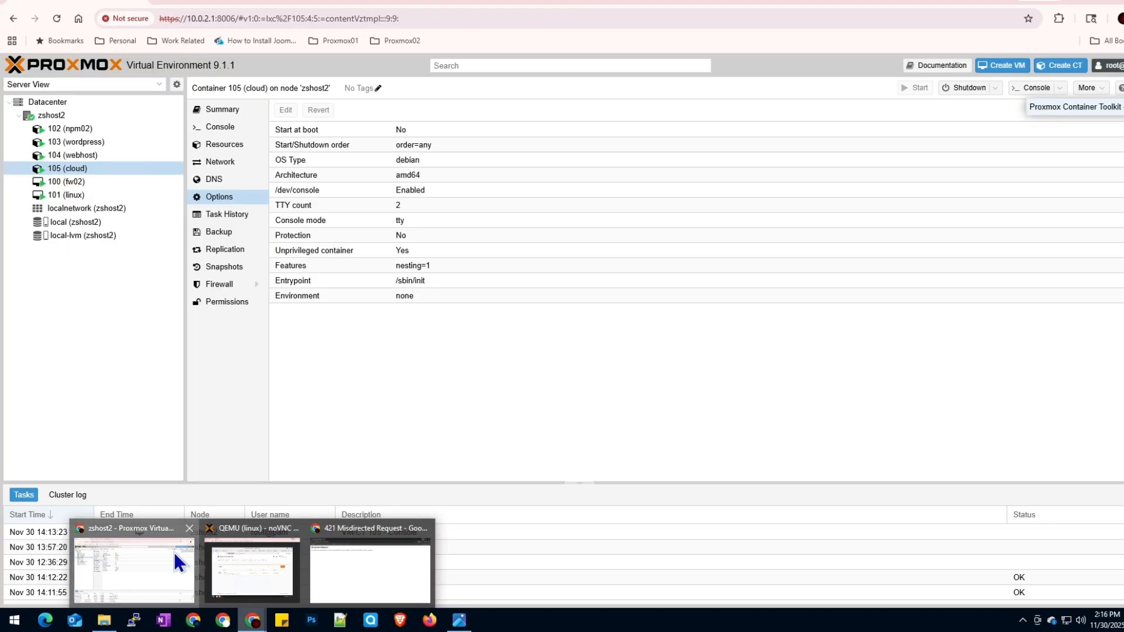
{"action": "left_click", "coordinate": [173, 560]}
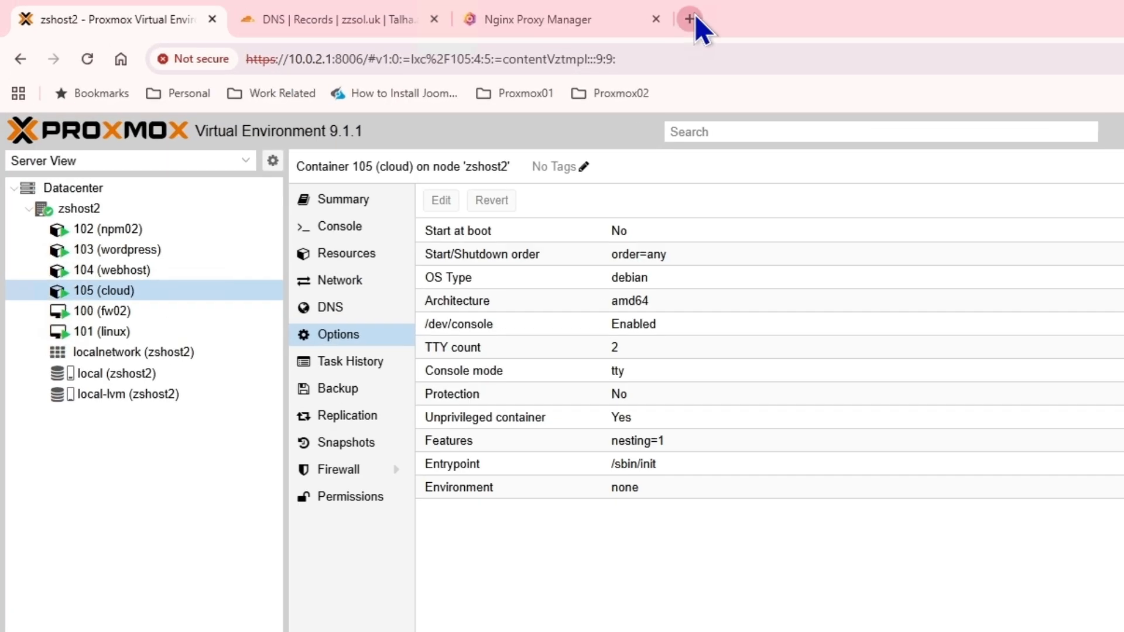
{"action": "left_click", "coordinate": [694, 18]}
{"action": "type", "text": "cloud"}
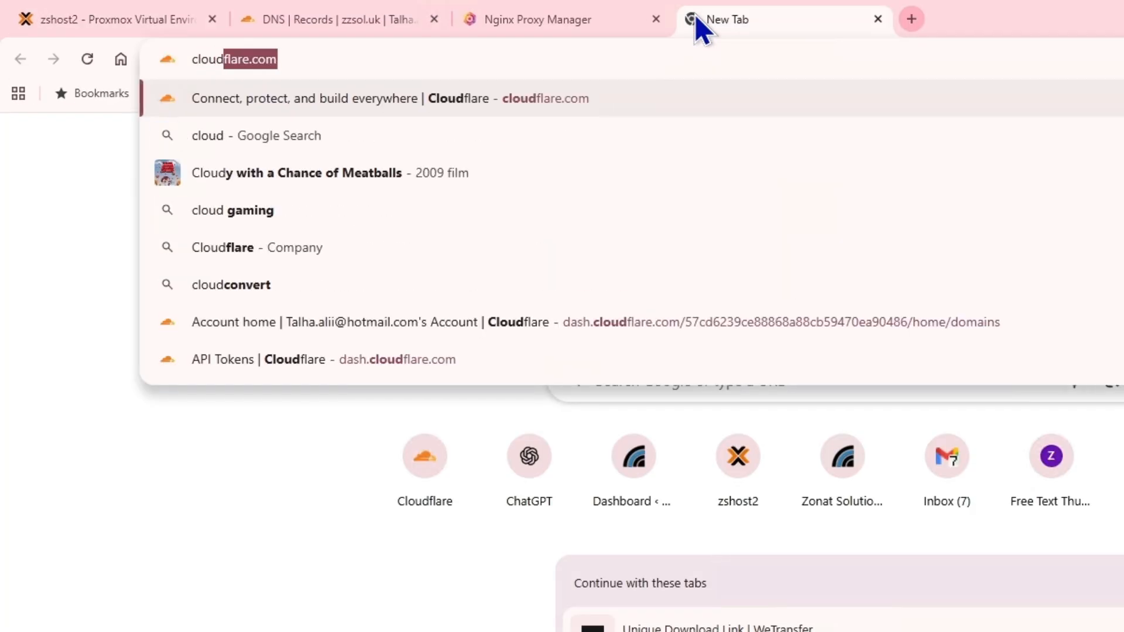
{"action": "type", "text": ".zzsol.uk"}
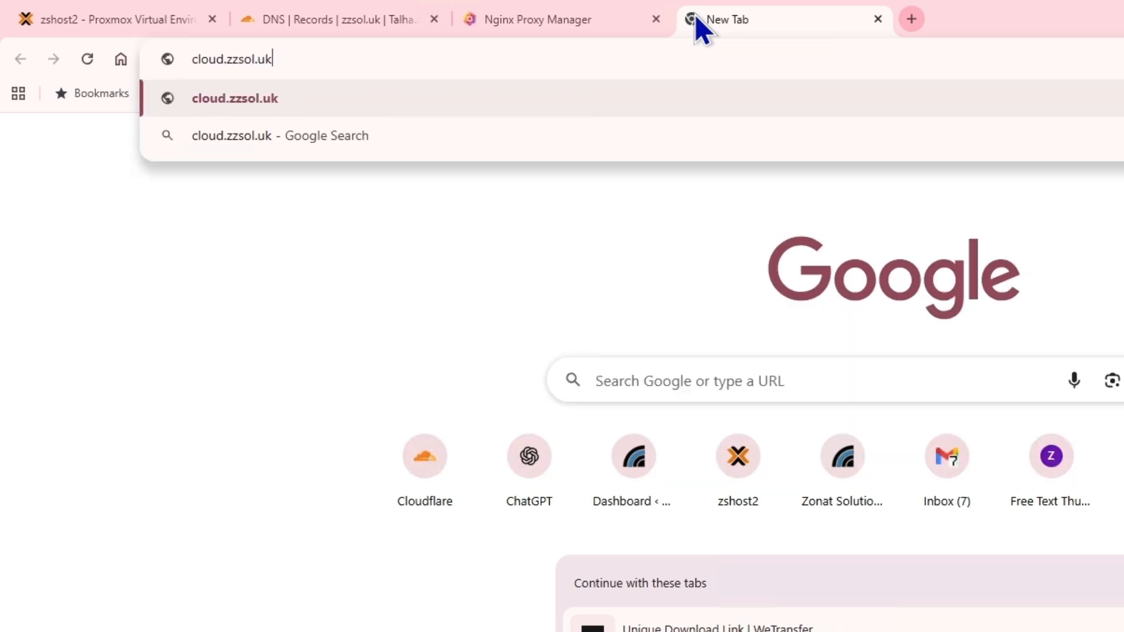
{"action": "key", "text": "Return"}
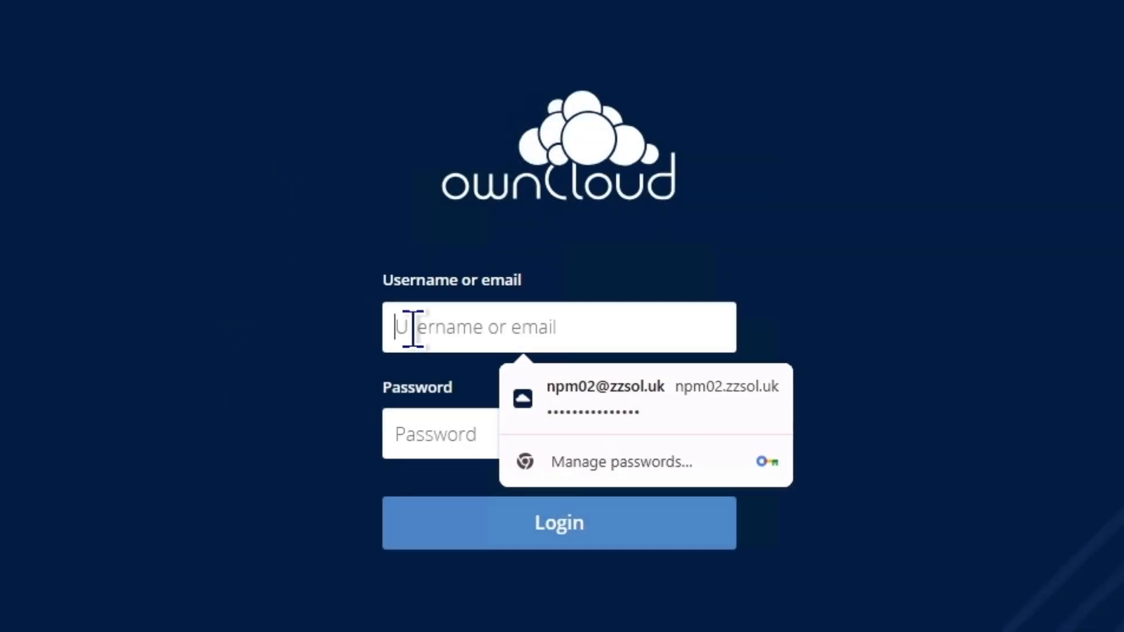
Step: Log in to ownCloud as user 'admin' with the account password
{"action": "type", "text": "admin"}
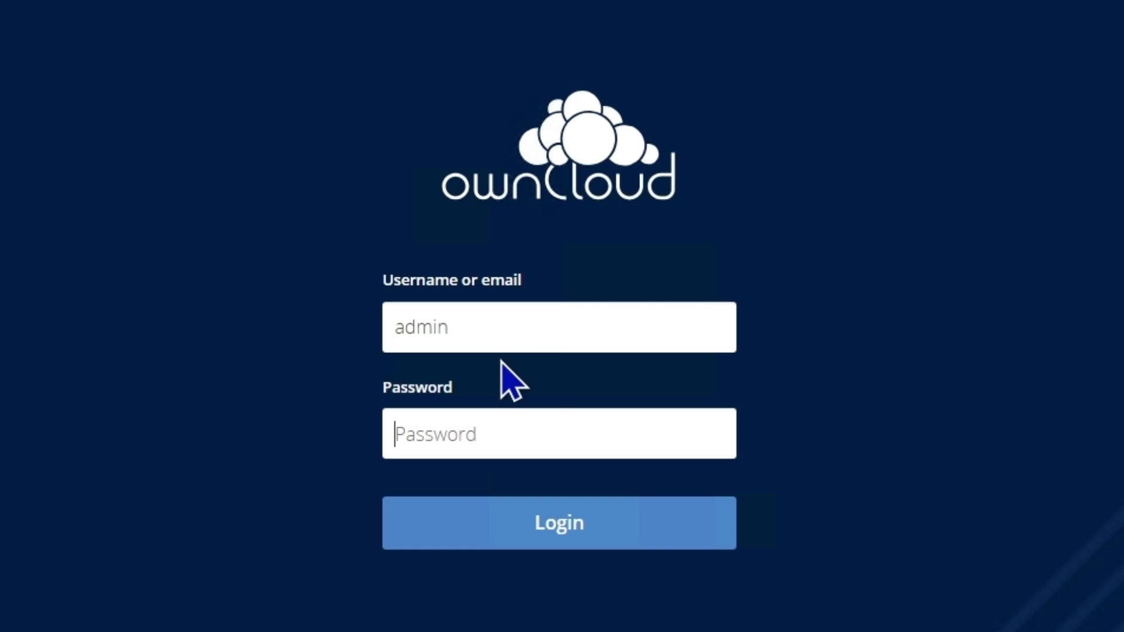
{"action": "left_click", "coordinate": [472, 432]}
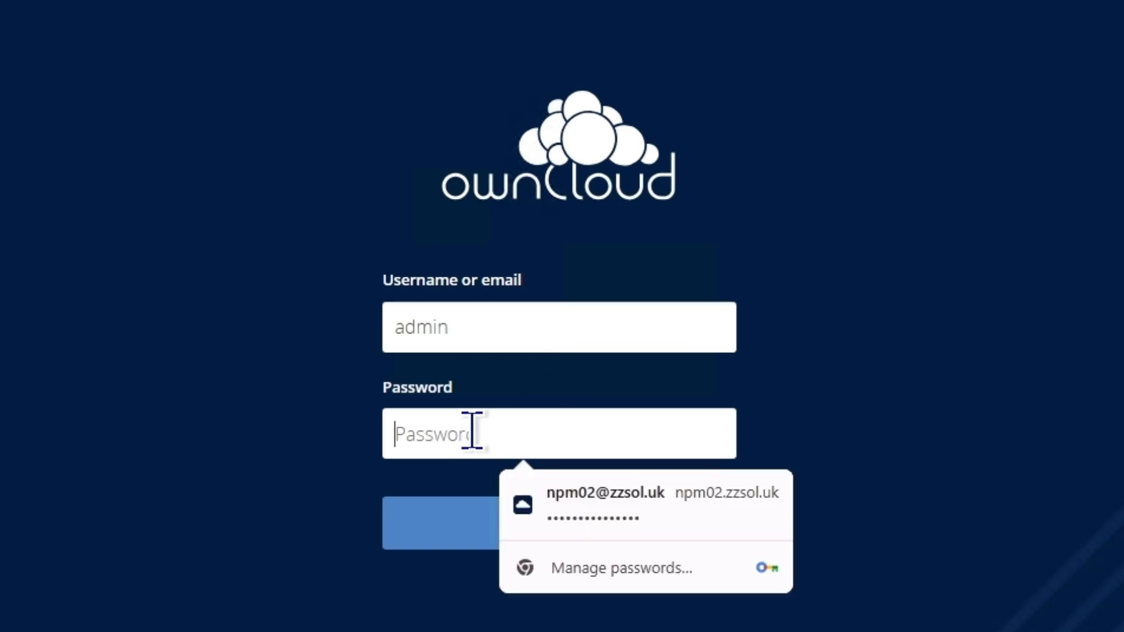
{"action": "type", "text": "admin123"}
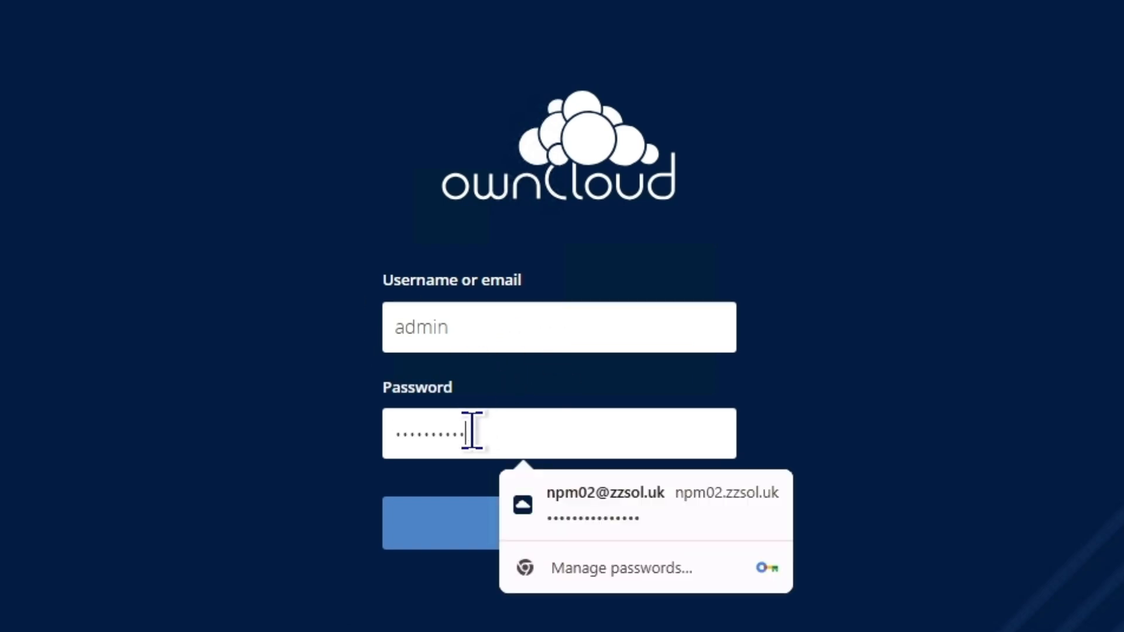
{"action": "left_click", "coordinate": [418, 521]}
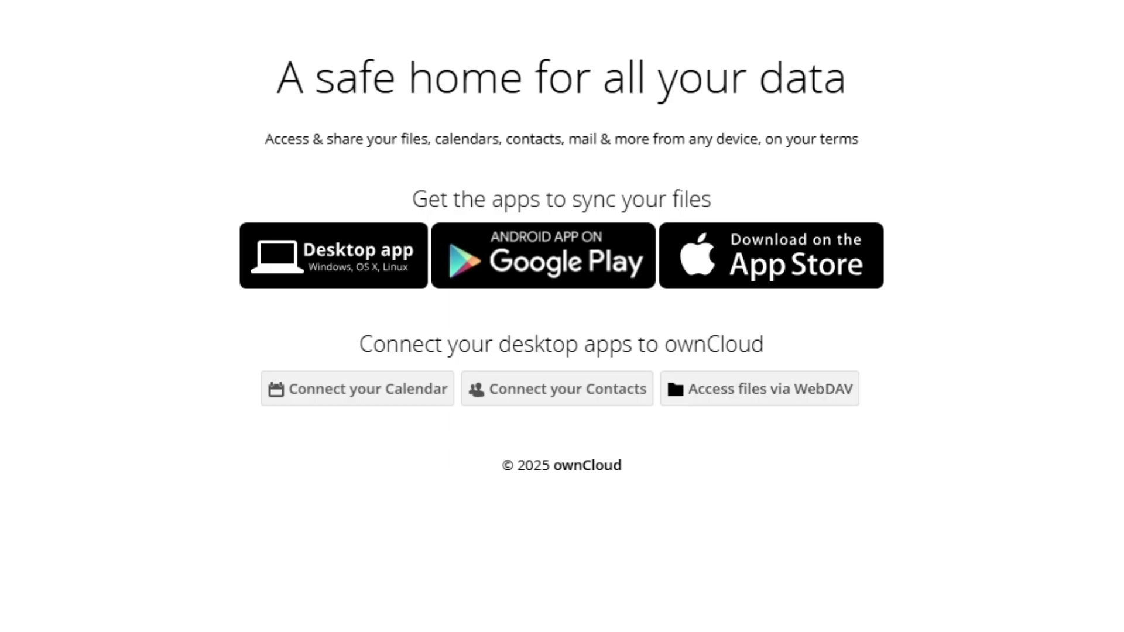
Step: Close the ownCloud welcome overlay to reveal the All files list
{"action": "left_click", "coordinate": [1064, 100]}
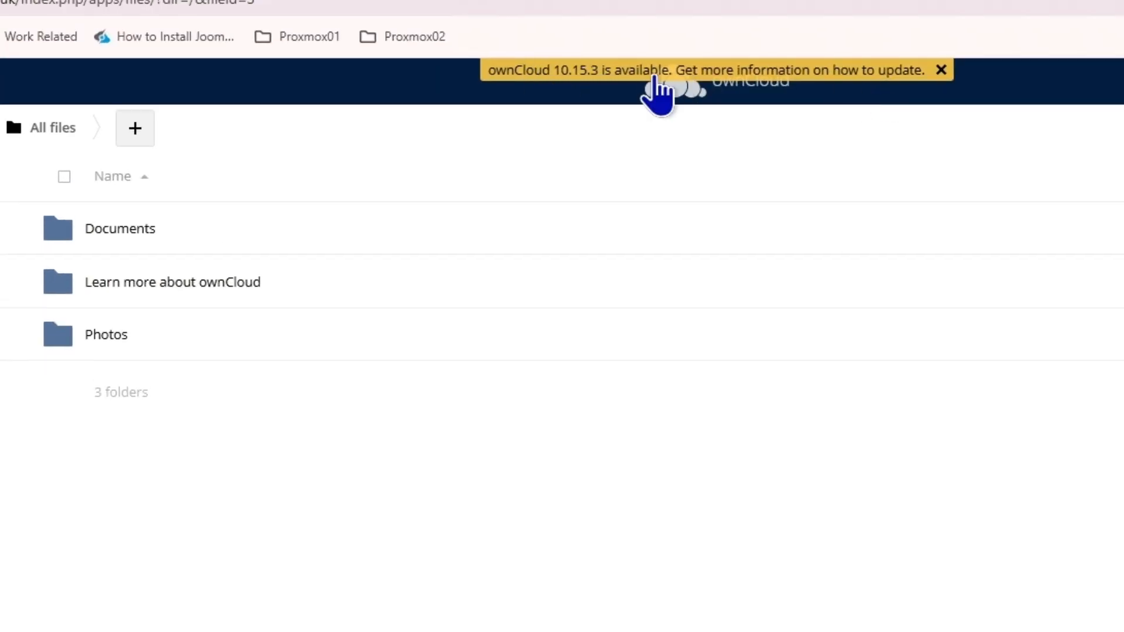
Step: Dismiss the 10.15.3 update notice, peek into Documents and its New menu, then return to All files
{"action": "left_click", "coordinate": [941, 70]}
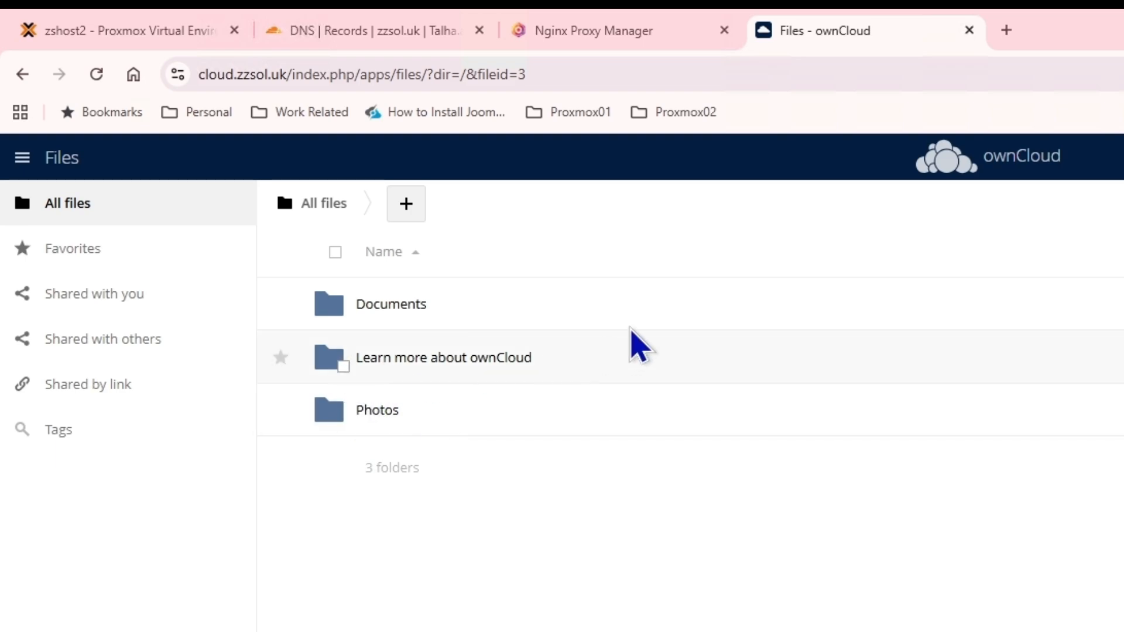
{"action": "left_click", "coordinate": [426, 308]}
{"action": "left_click", "coordinate": [519, 205]}
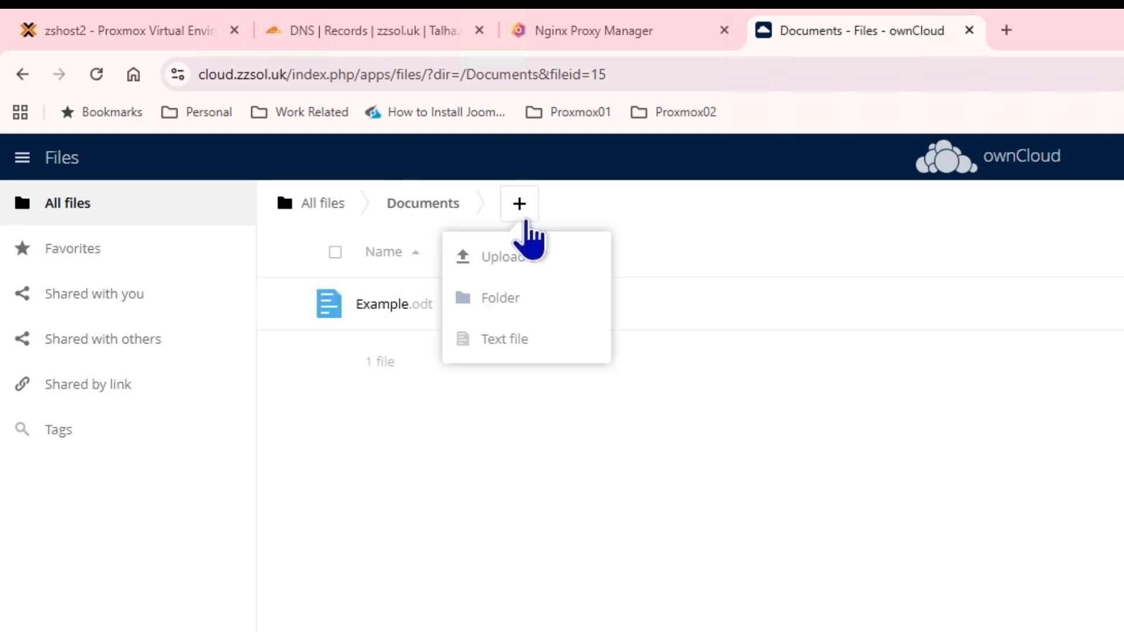
{"action": "left_click", "coordinate": [308, 205]}
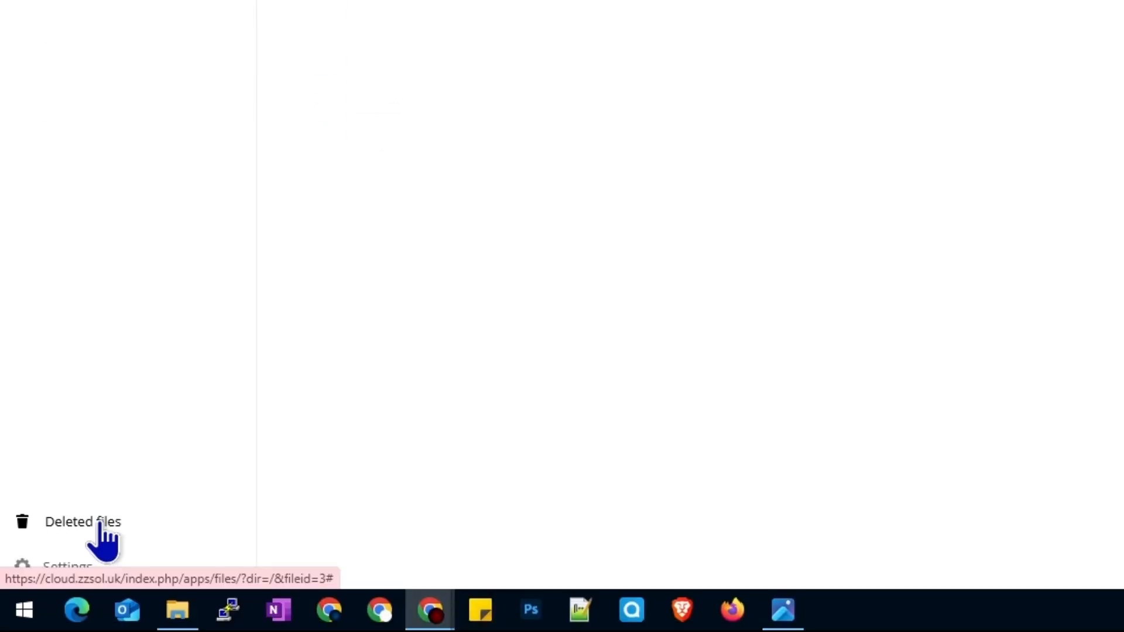
Step: Expand the sidebar file settings to view the WebDAV address, then check the app list
{"action": "left_click", "coordinate": [68, 566]}
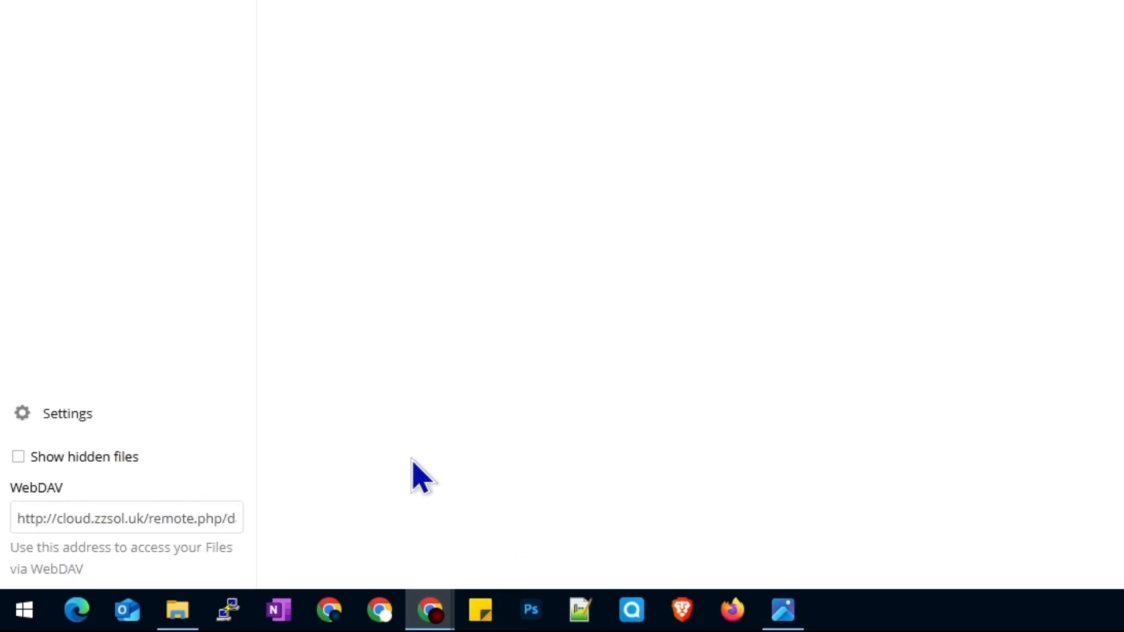
{"action": "left_click", "coordinate": [81, 419]}
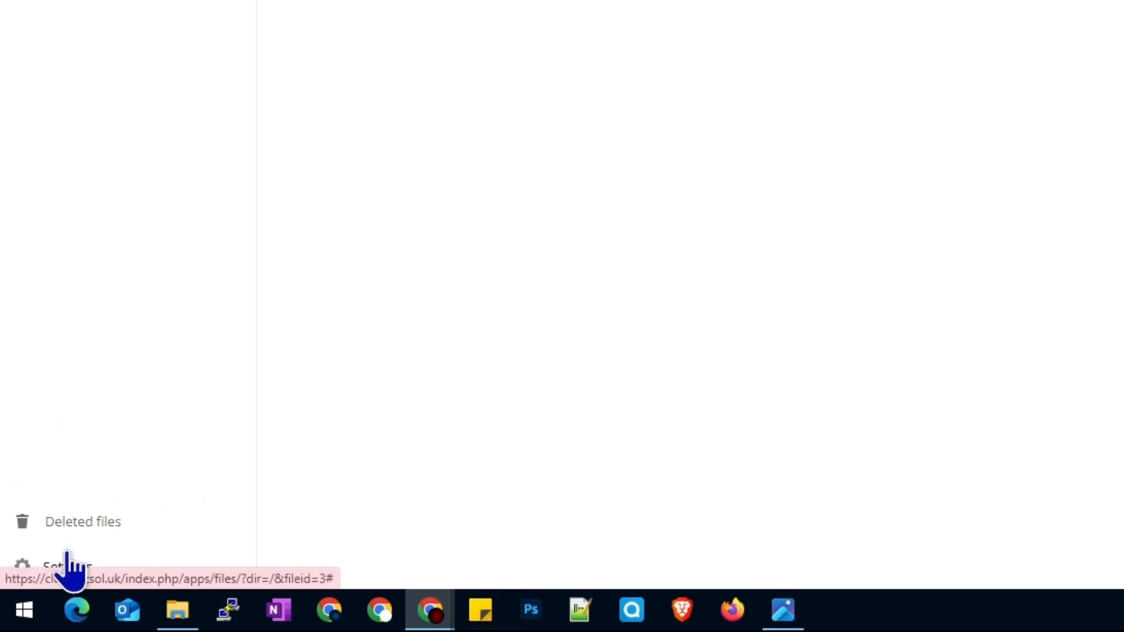
{"action": "left_click", "coordinate": [85, 574]}
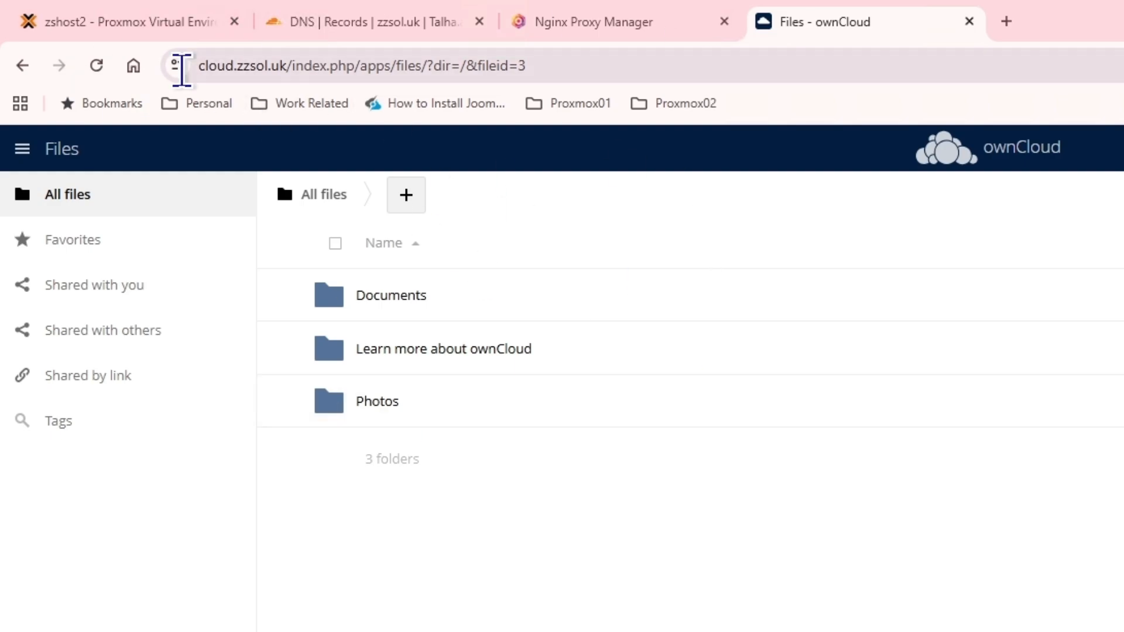
{"action": "left_click", "coordinate": [35, 149]}
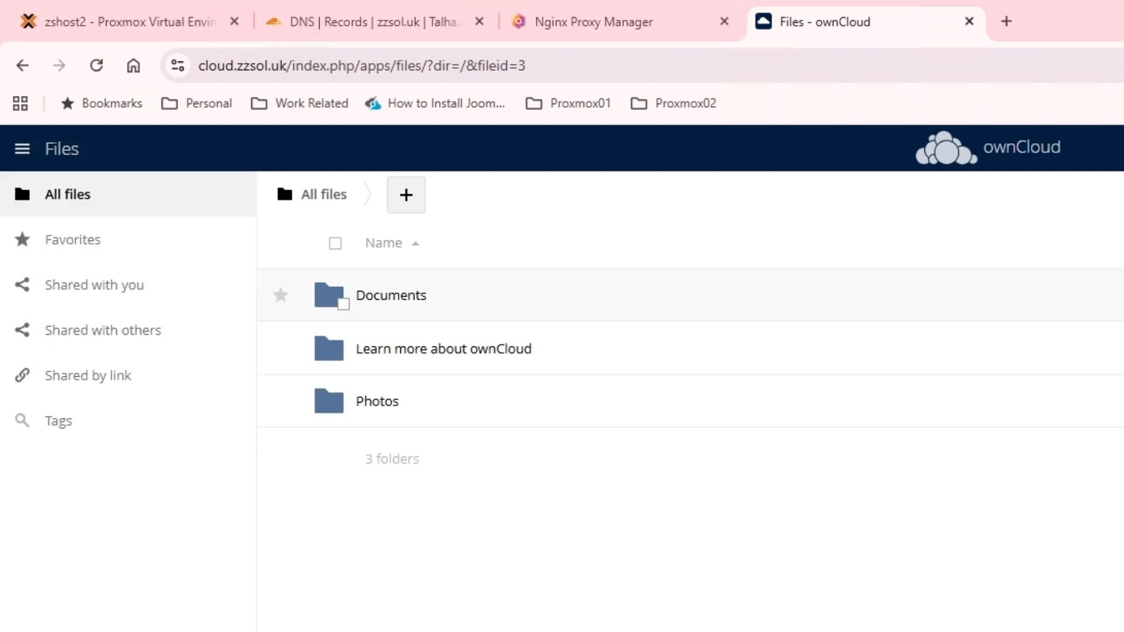
{"action": "left_click", "coordinate": [1099, 153]}
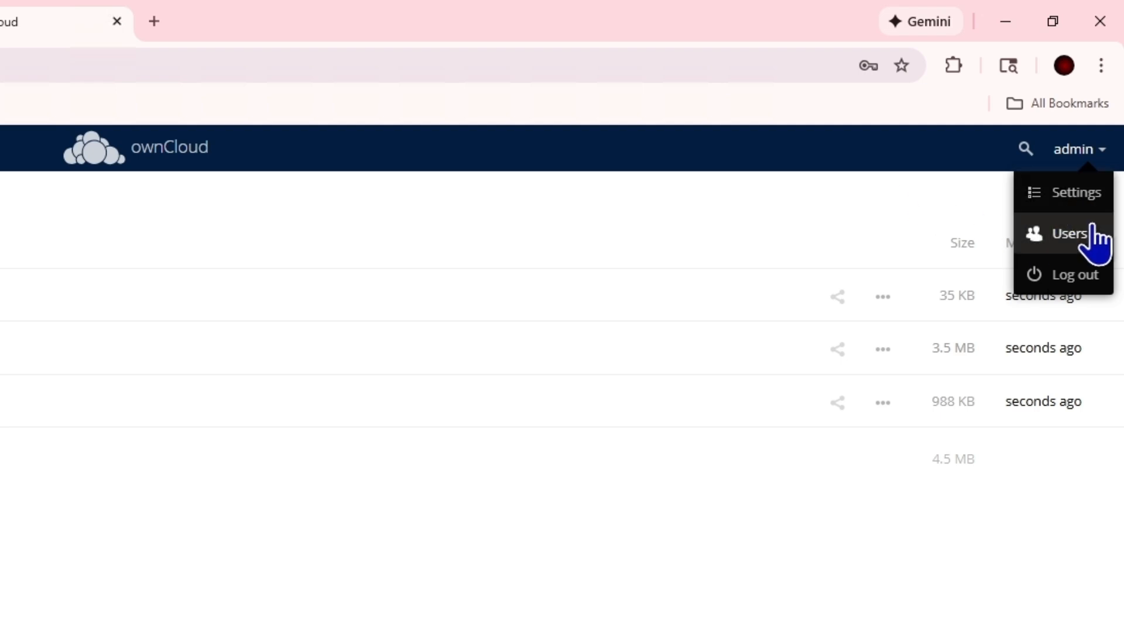
Step: Browse the settings pages: apps management, personal Storage, General and Additional
{"action": "left_click", "coordinate": [1064, 194]}
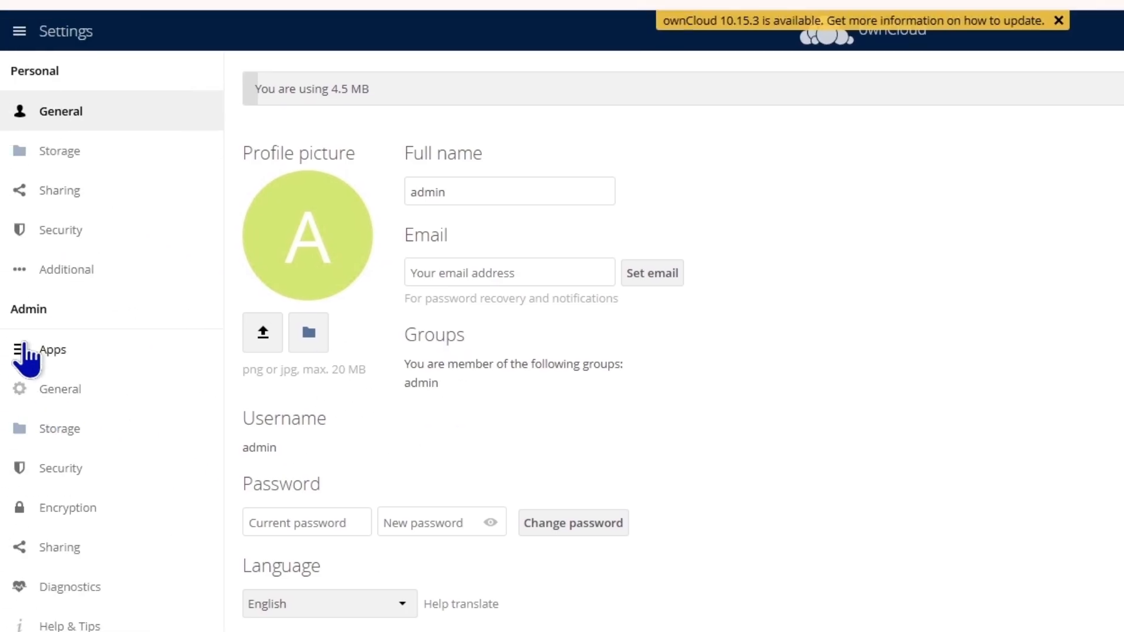
{"action": "left_click", "coordinate": [54, 351]}
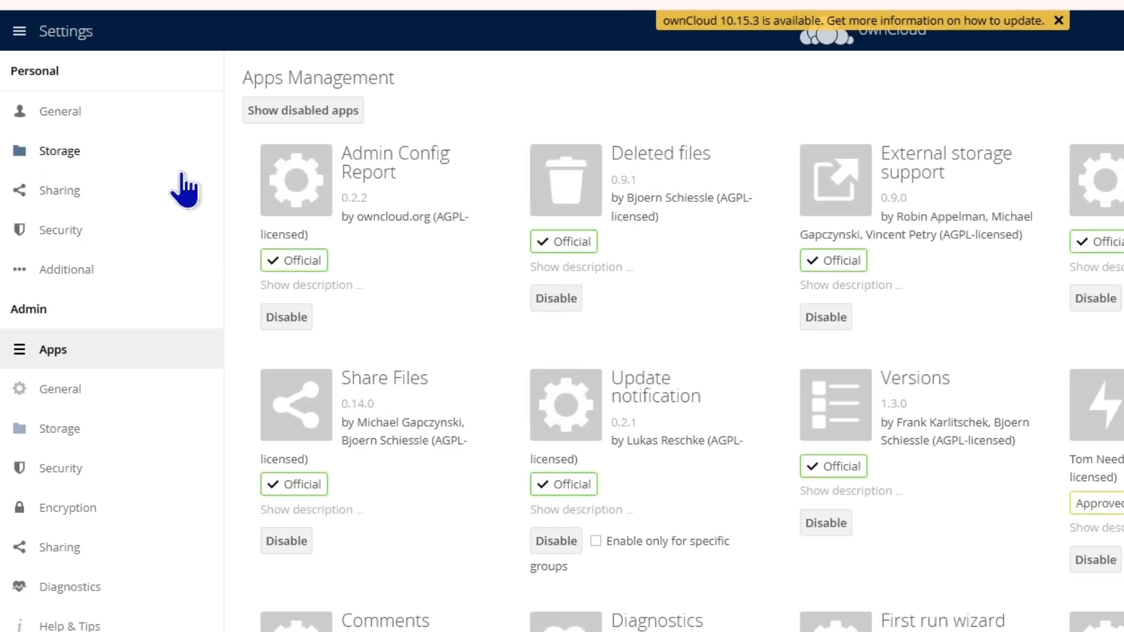
{"action": "scroll", "coordinate": [761, 299], "scroll_direction": "down", "scroll_amount": 5}
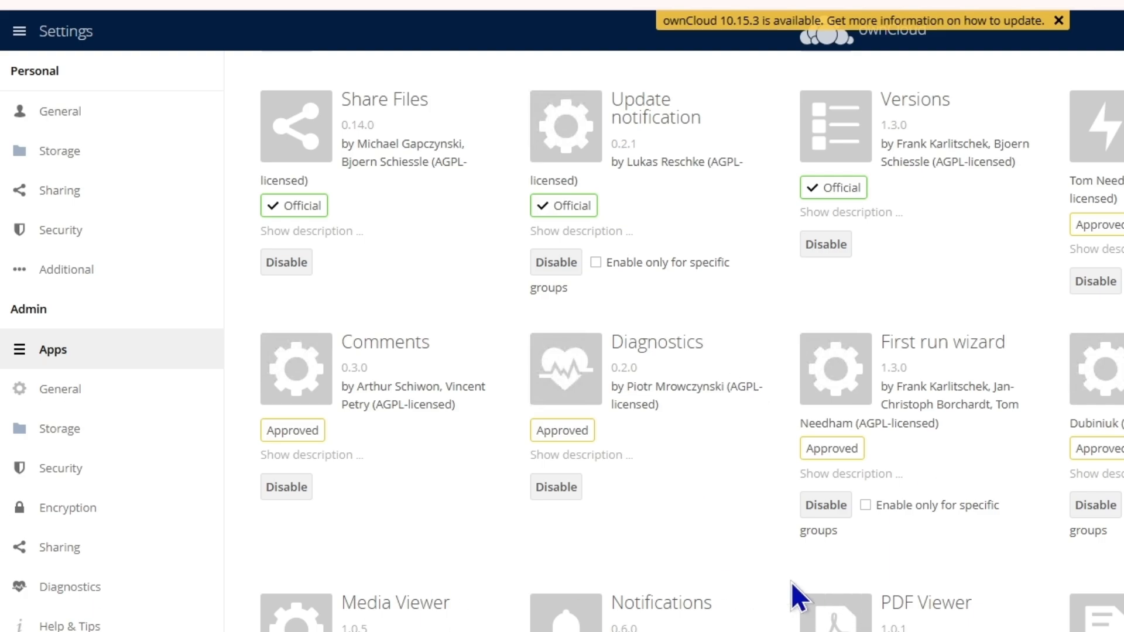
{"action": "scroll", "coordinate": [673, 340], "scroll_direction": "up", "scroll_amount": 5}
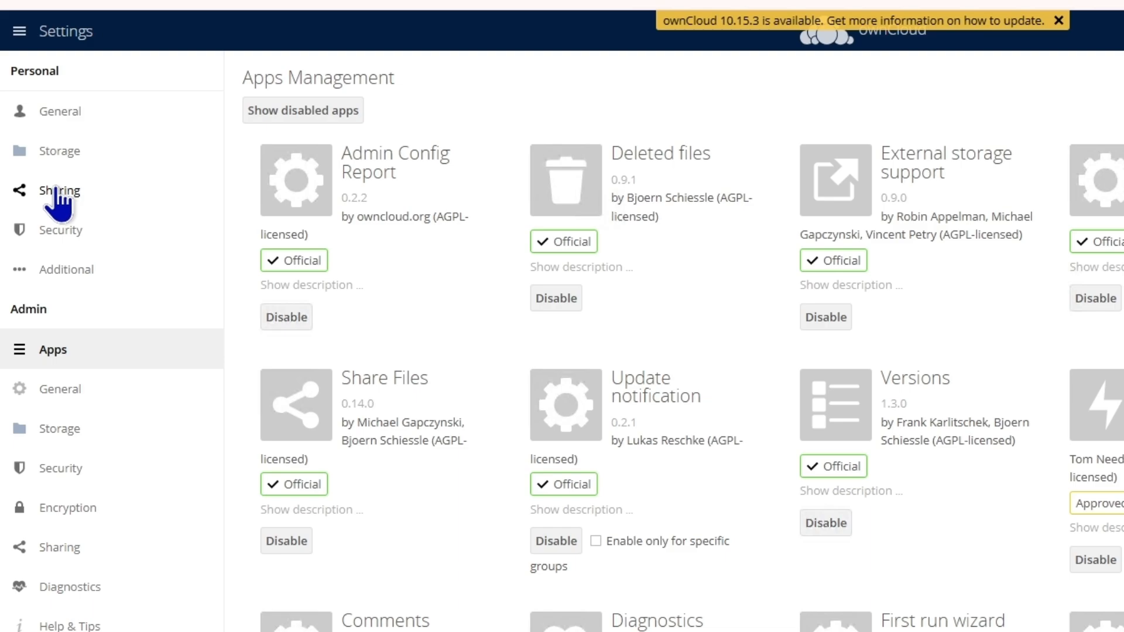
{"action": "left_click", "coordinate": [57, 153]}
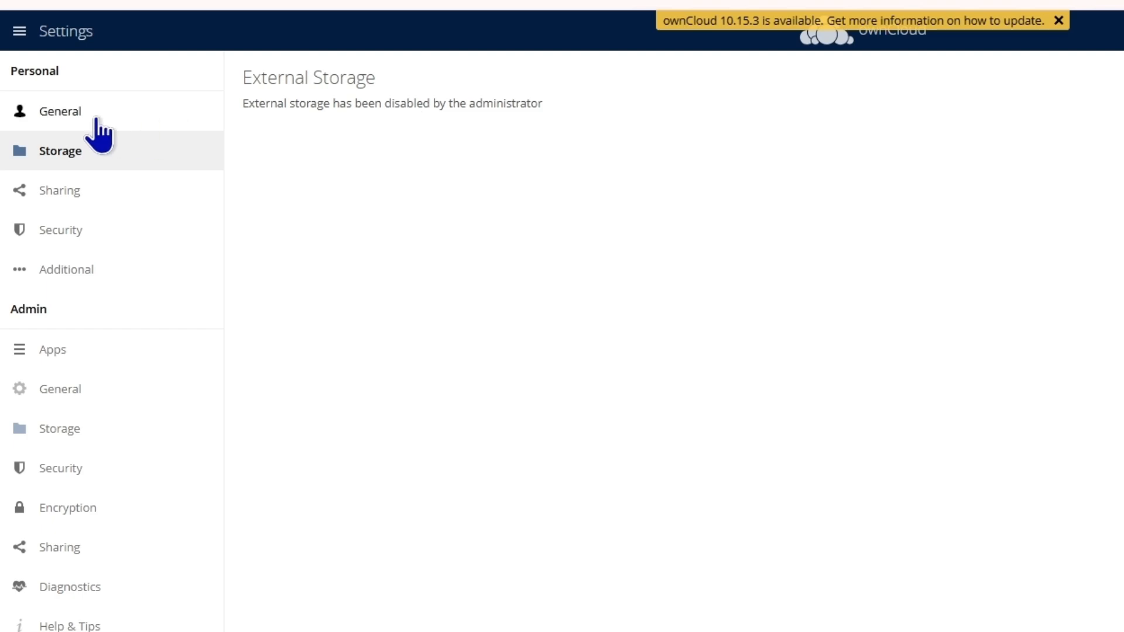
{"action": "left_click", "coordinate": [71, 116]}
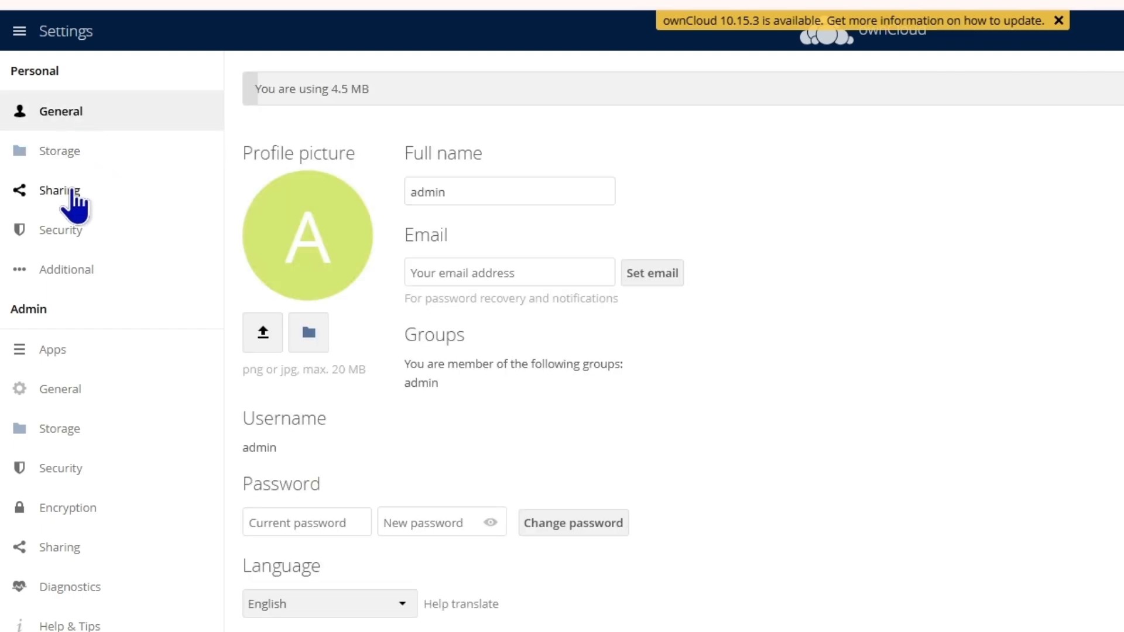
{"action": "left_click", "coordinate": [76, 271]}
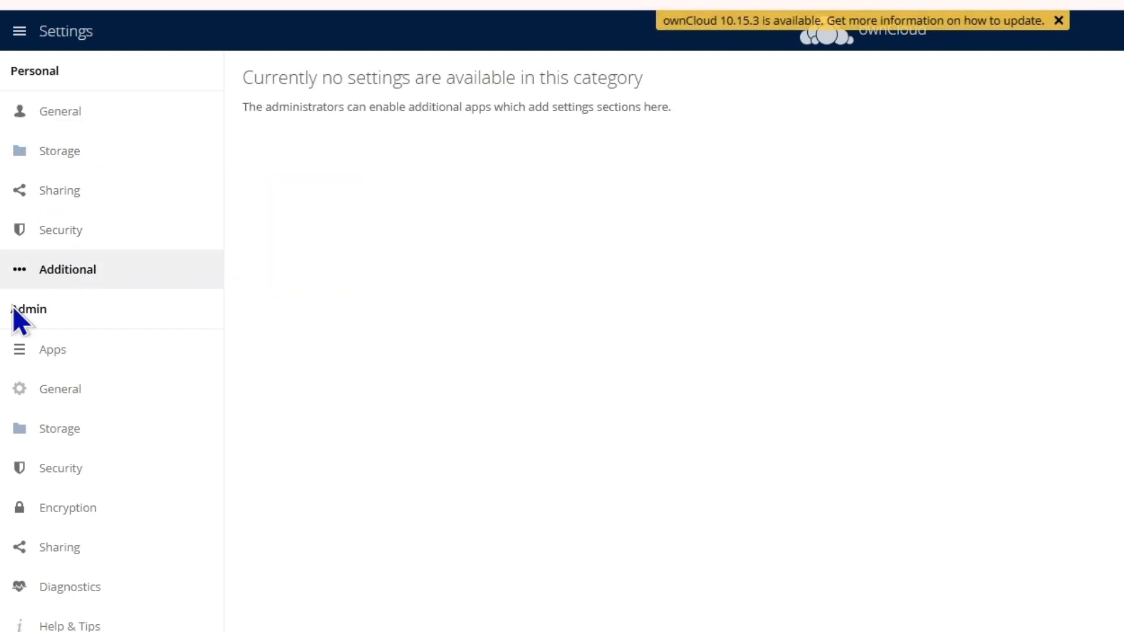
{"action": "left_click", "coordinate": [47, 355]}
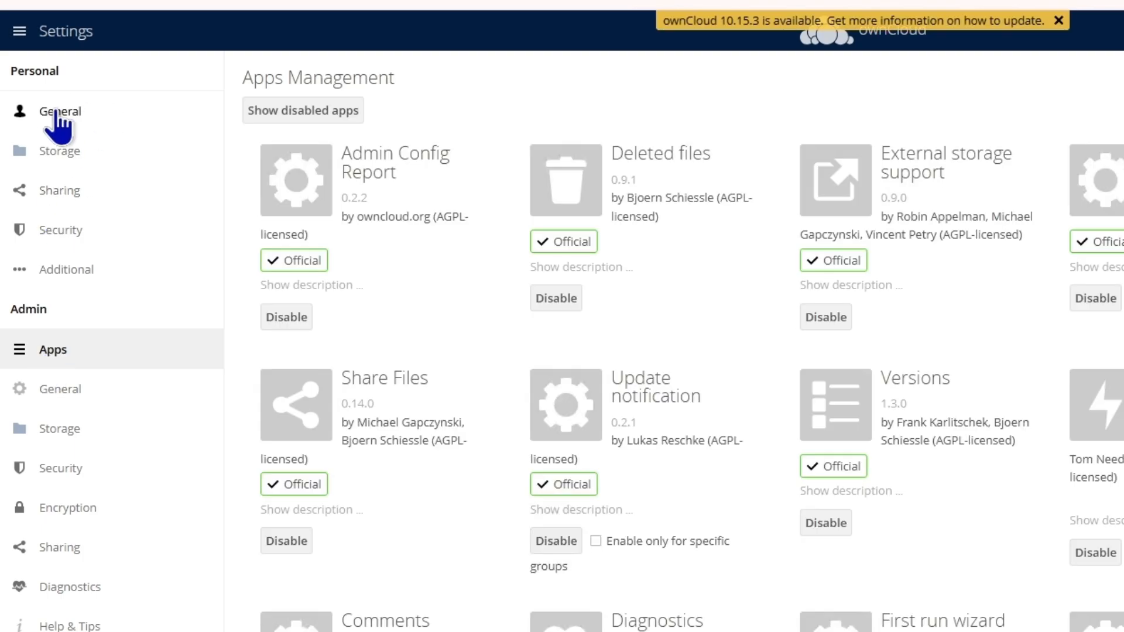
Step: Scroll through admin General past Updater to the Cron, Log and Manual File Locking sections
{"action": "left_click", "coordinate": [45, 392]}
{"action": "scroll", "coordinate": [848, 410], "scroll_direction": "down", "scroll_amount": 5}
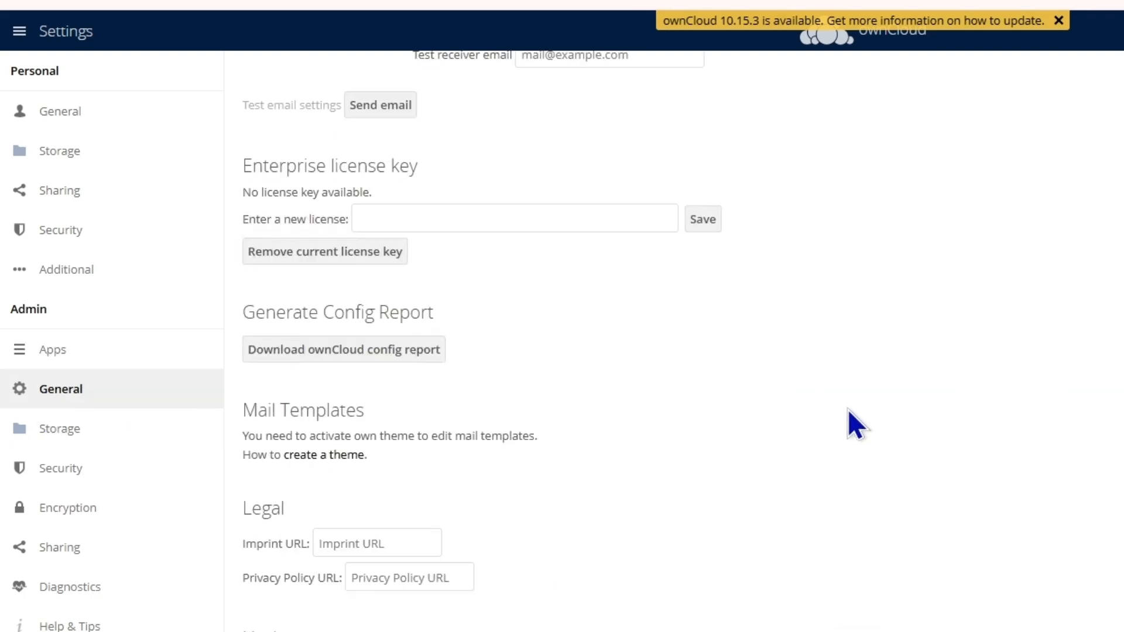
{"action": "scroll", "coordinate": [848, 410], "scroll_direction": "down", "scroll_amount": 3}
{"action": "scroll", "coordinate": [704, 427], "scroll_direction": "down", "scroll_amount": 5}
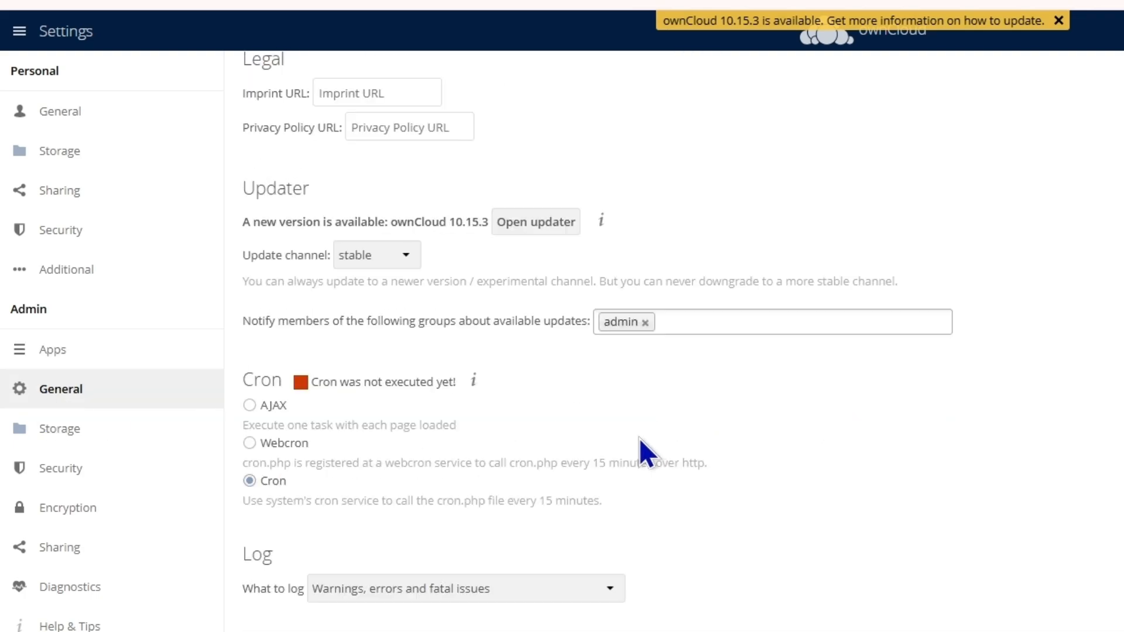
{"action": "scroll", "coordinate": [586, 486], "scroll_direction": "down", "scroll_amount": 2}
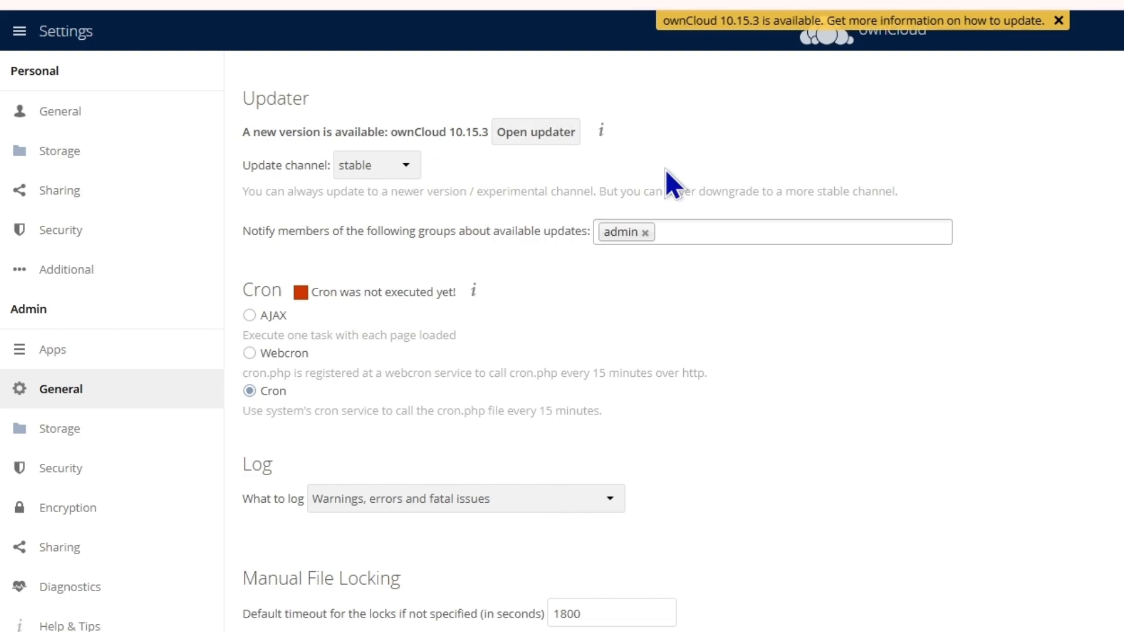
{"action": "scroll", "coordinate": [589, 384], "scroll_direction": "down", "scroll_amount": 4}
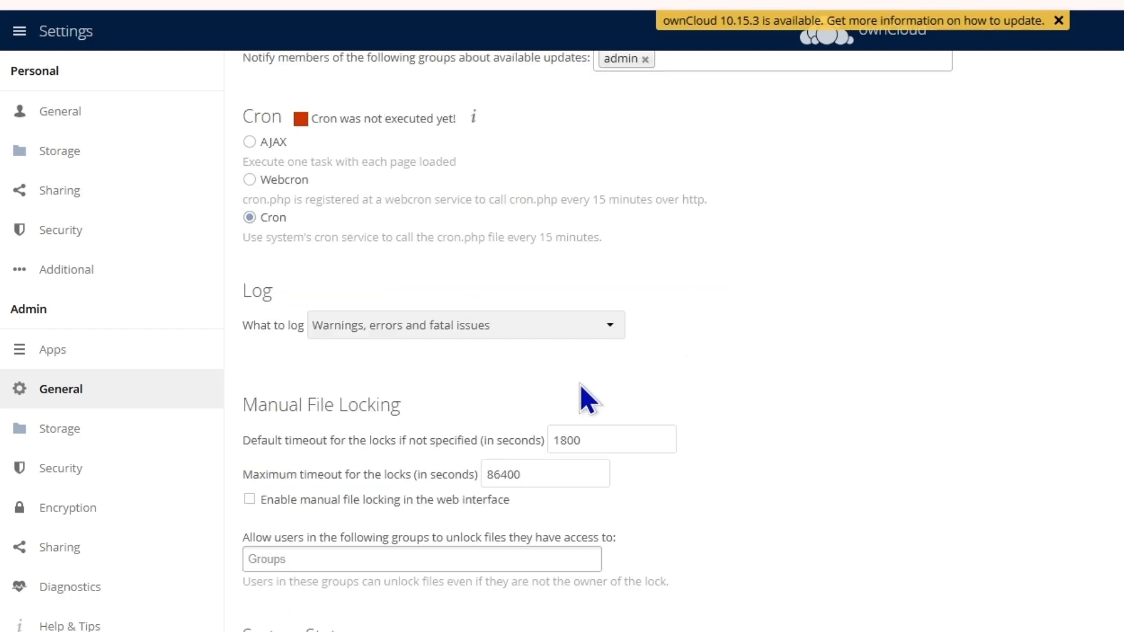
Step: Tick Enable external storage on the admin Storage page and review the Add storage types
{"action": "left_click", "coordinate": [56, 432]}
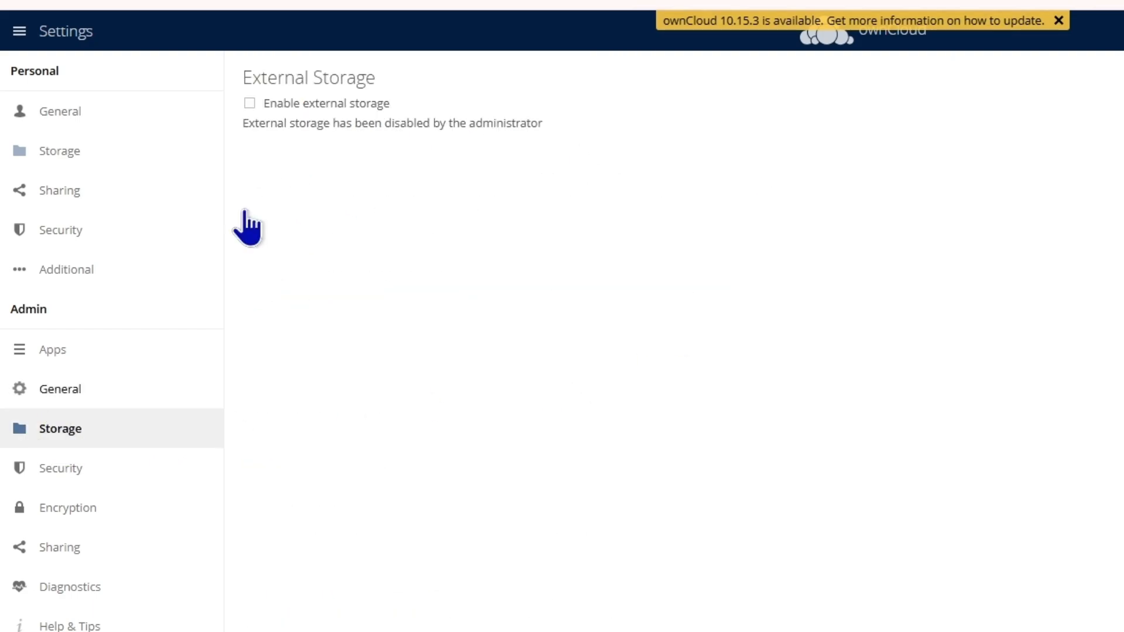
{"action": "left_click", "coordinate": [249, 104]}
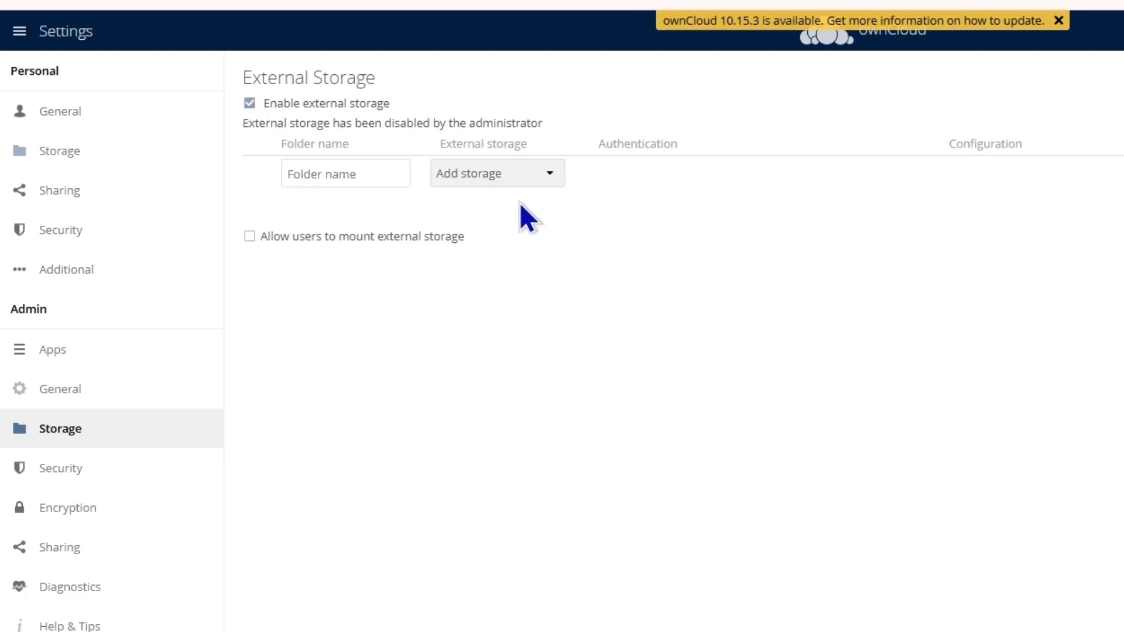
{"action": "left_click", "coordinate": [531, 174]}
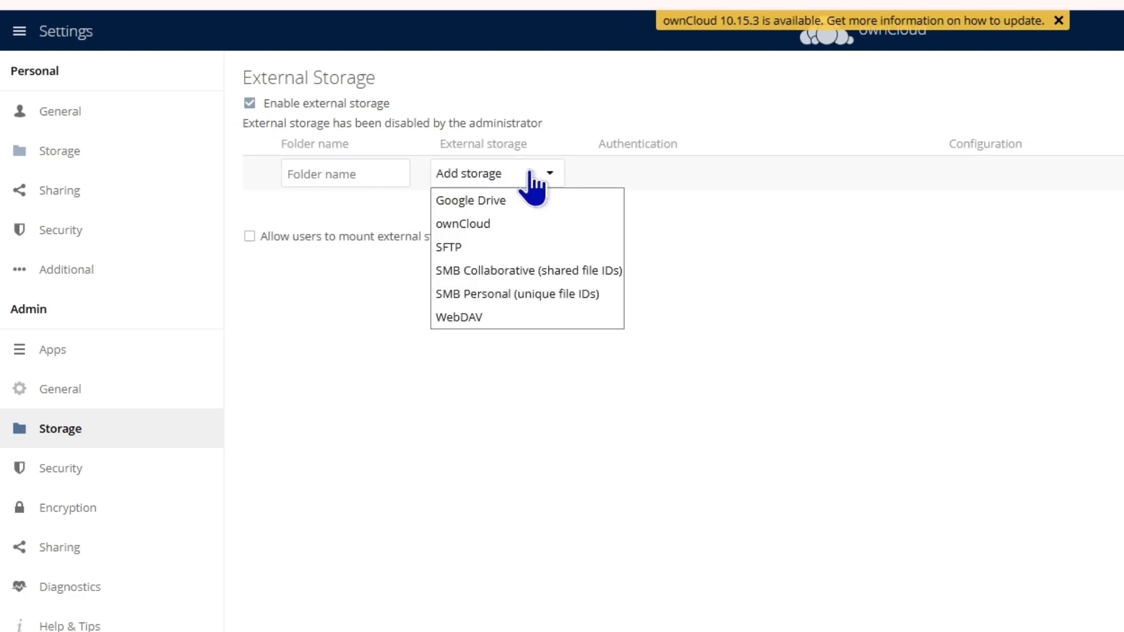
{"action": "left_click", "coordinate": [758, 254]}
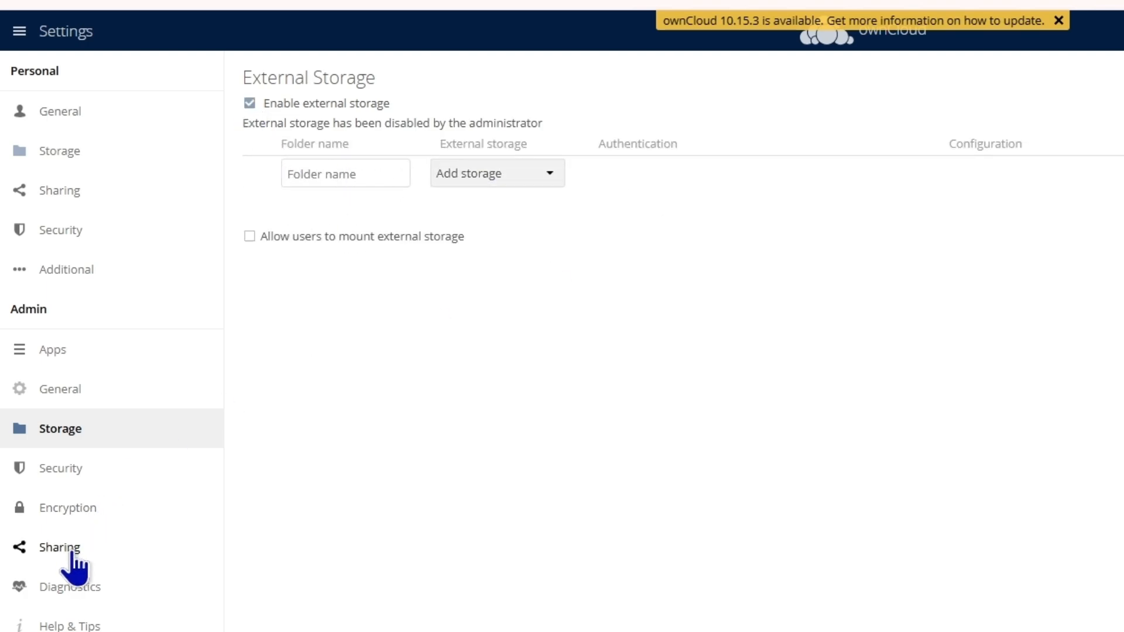
{"action": "left_click", "coordinate": [1083, 170]}
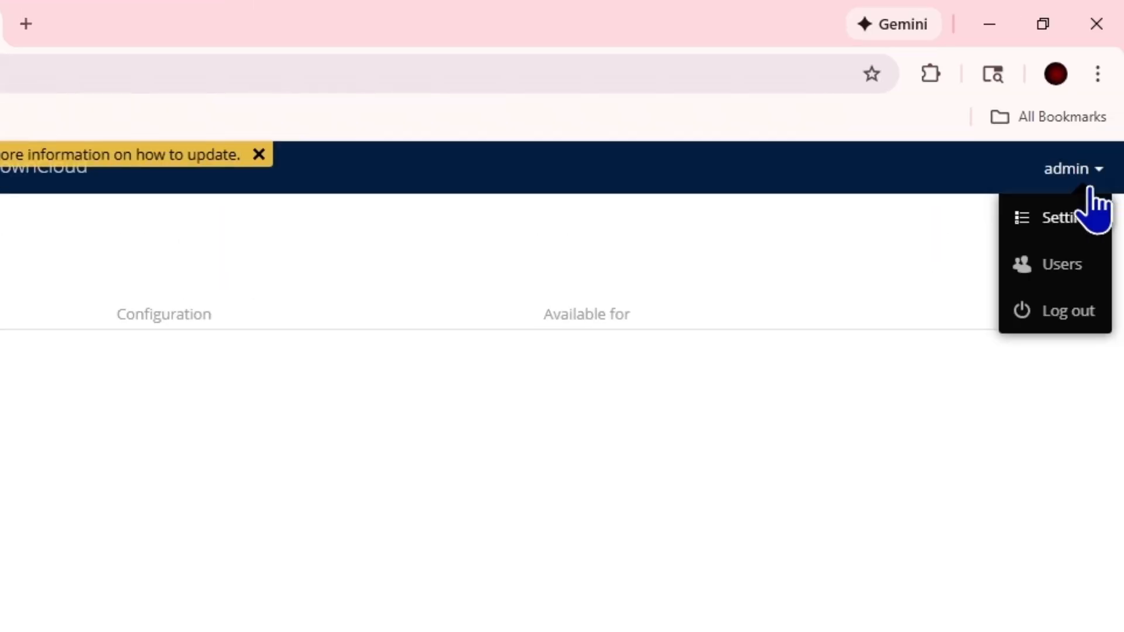
Step: On the Users page, inspect the group choices for a new user
{"action": "left_click", "coordinate": [1045, 267]}
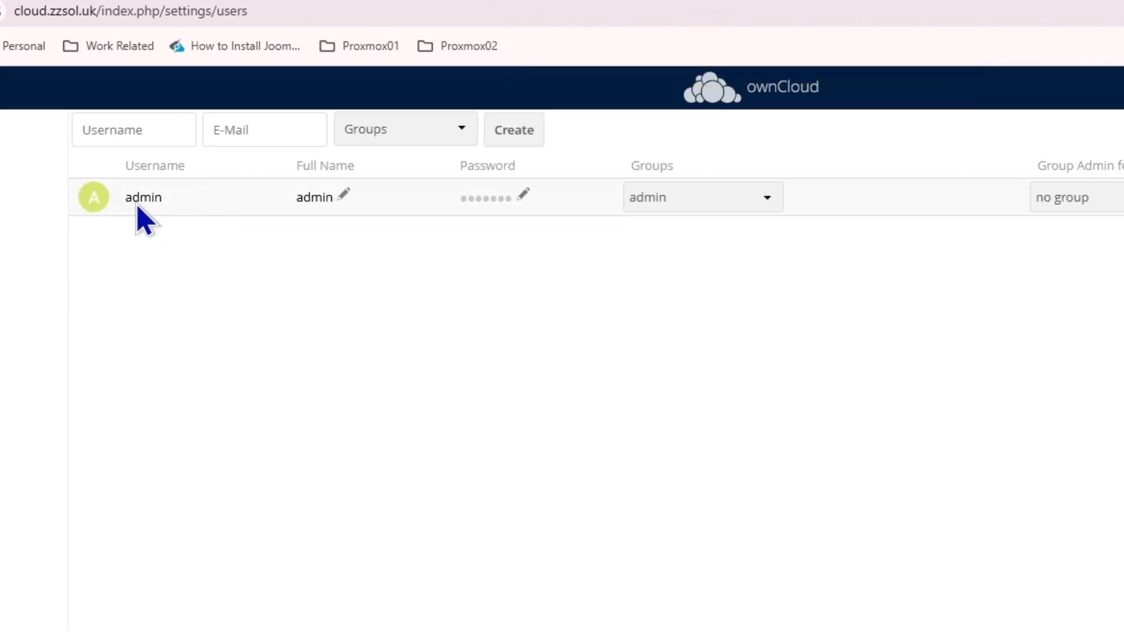
{"action": "left_click", "coordinate": [271, 130]}
{"action": "left_click", "coordinate": [404, 132]}
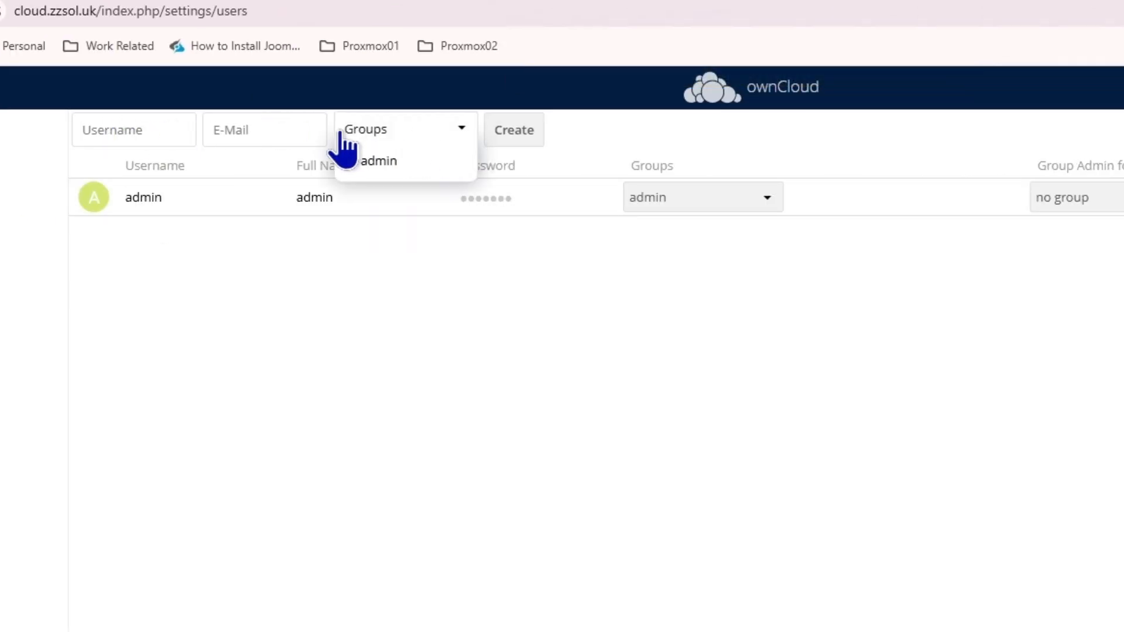
{"action": "left_click", "coordinate": [419, 133]}
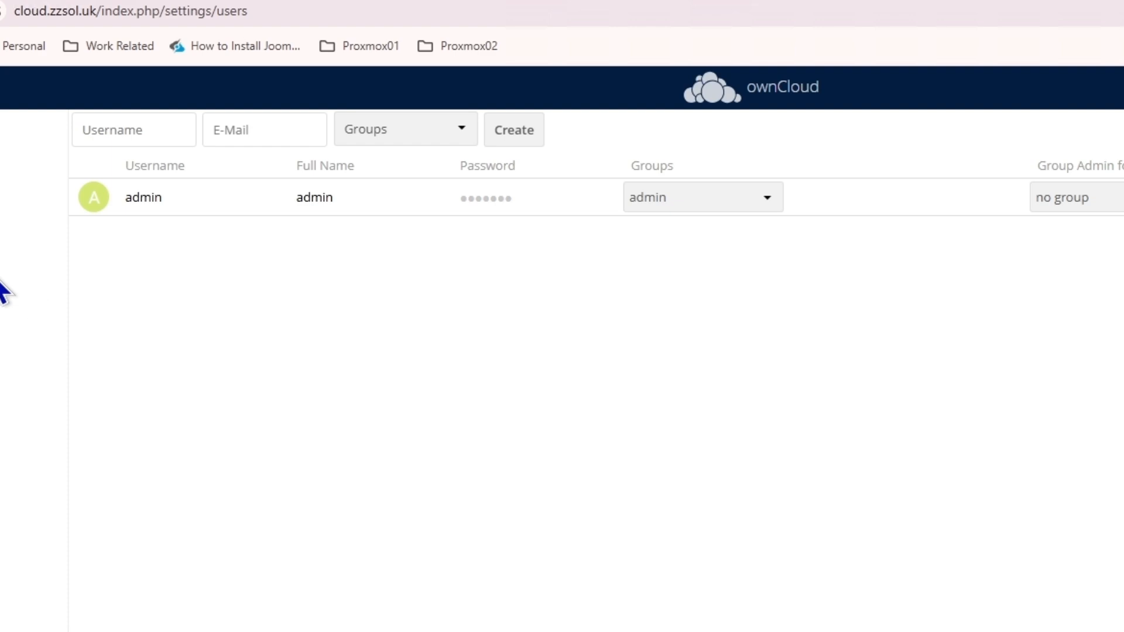
Step: Review the admin user's quota options, cancel a custom quota and keep Default
{"action": "left_click", "coordinate": [951, 249]}
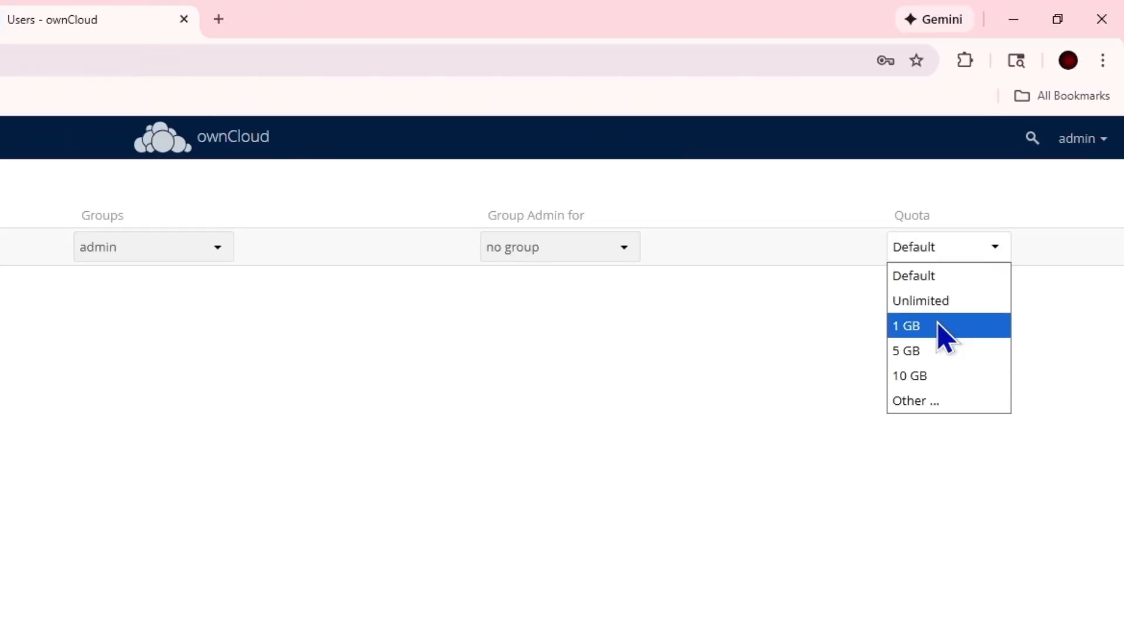
{"action": "left_click", "coordinate": [935, 402]}
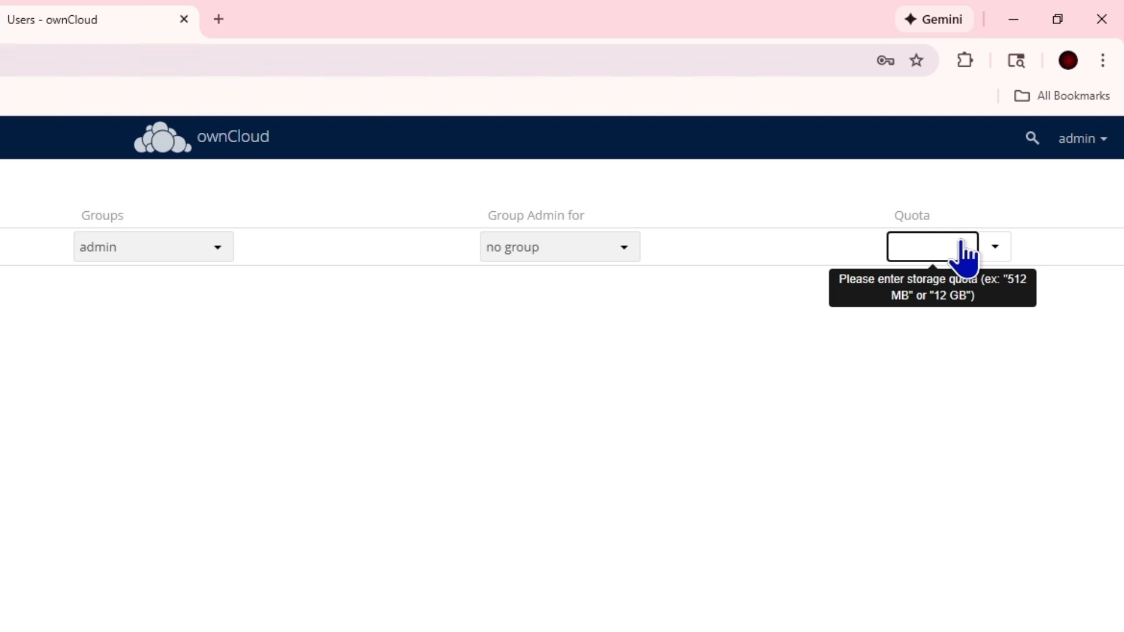
{"action": "left_click", "coordinate": [650, 380]}
{"action": "left_click", "coordinate": [999, 250]}
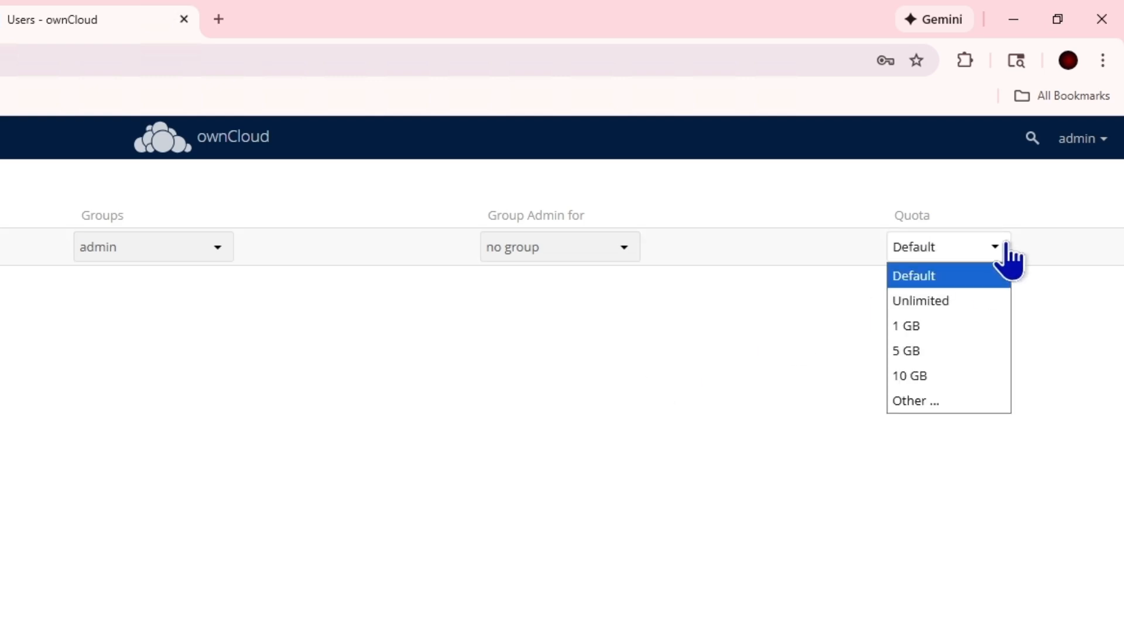
{"action": "left_click", "coordinate": [218, 388]}
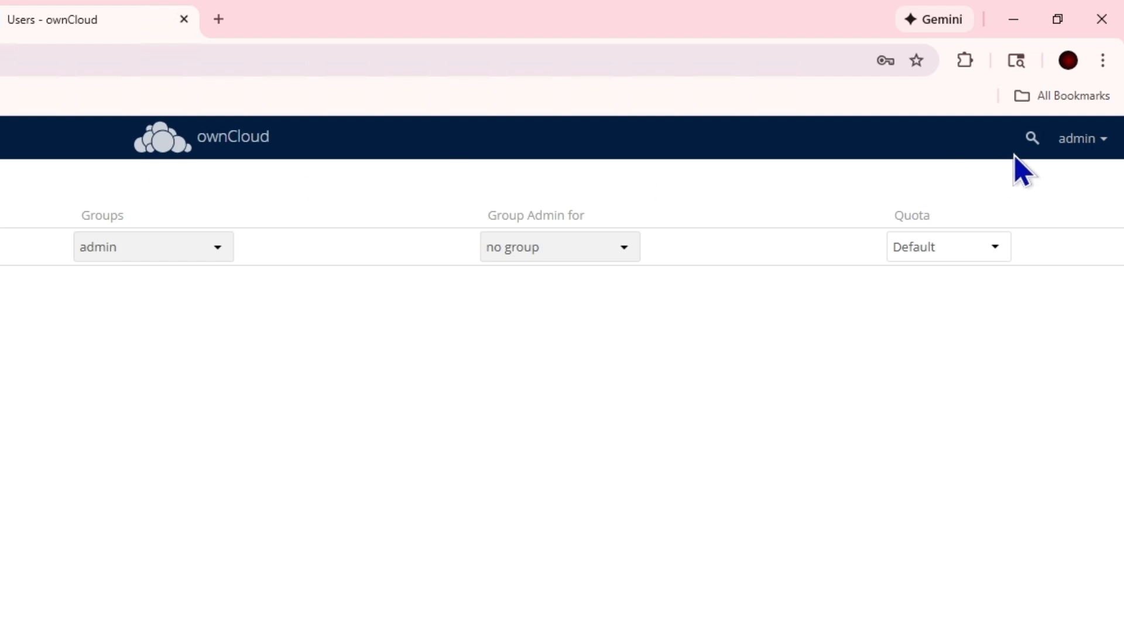
{"action": "left_click", "coordinate": [1071, 140]}
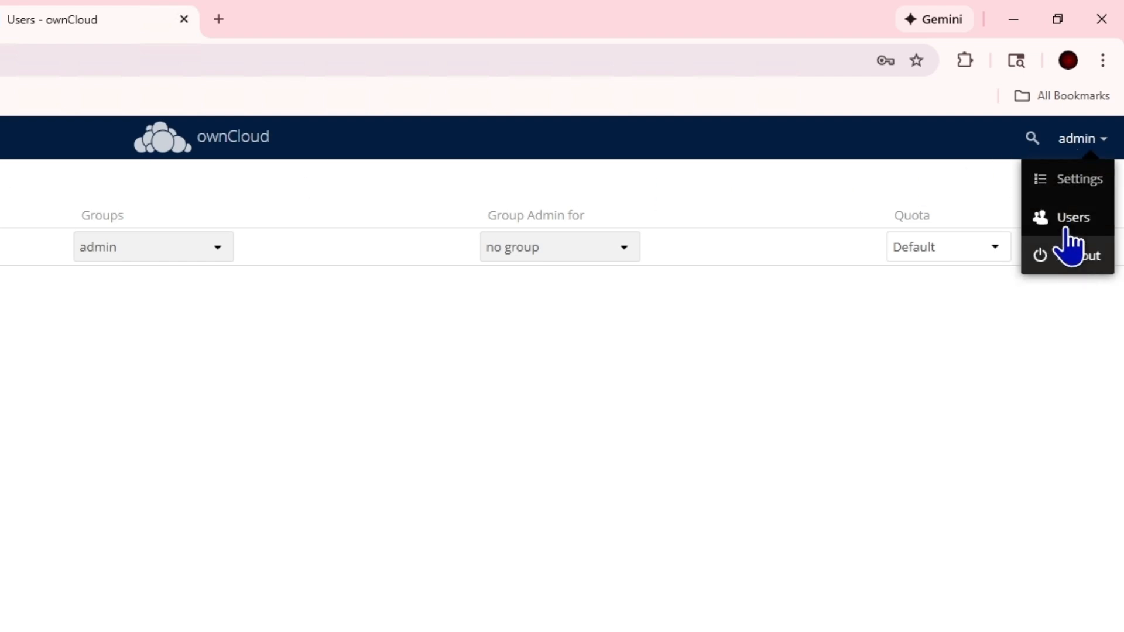
Step: Review the Diagnostics, Additional and admin General settings pages, confirming security checks passed
{"action": "left_click", "coordinate": [1057, 183]}
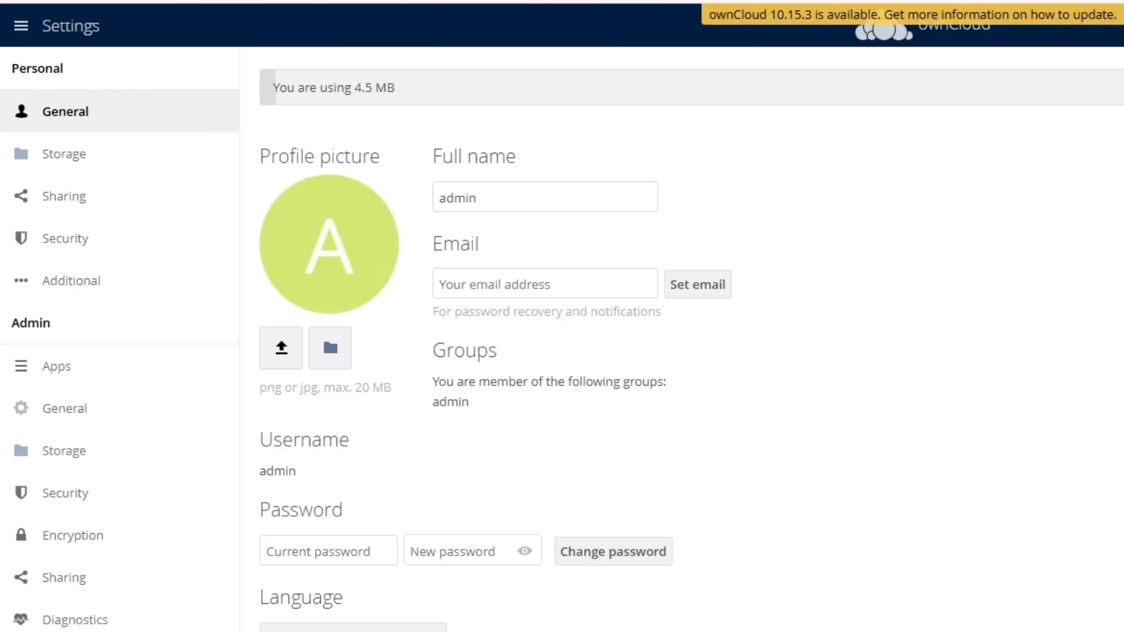
{"action": "left_click", "coordinate": [65, 622]}
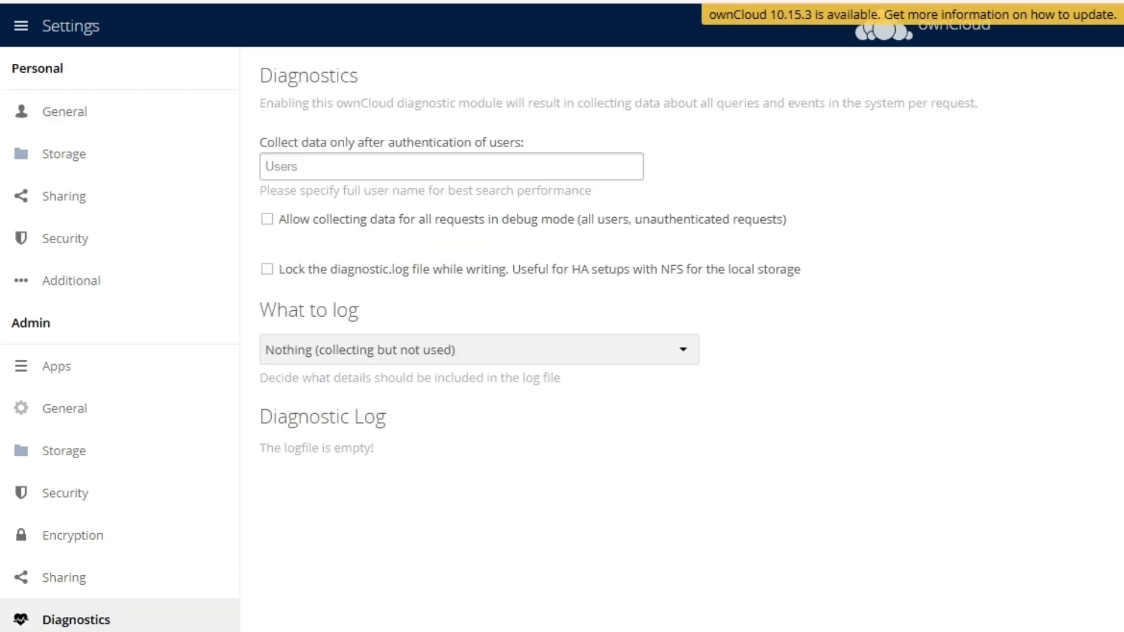
{"action": "left_click", "coordinate": [64, 593]}
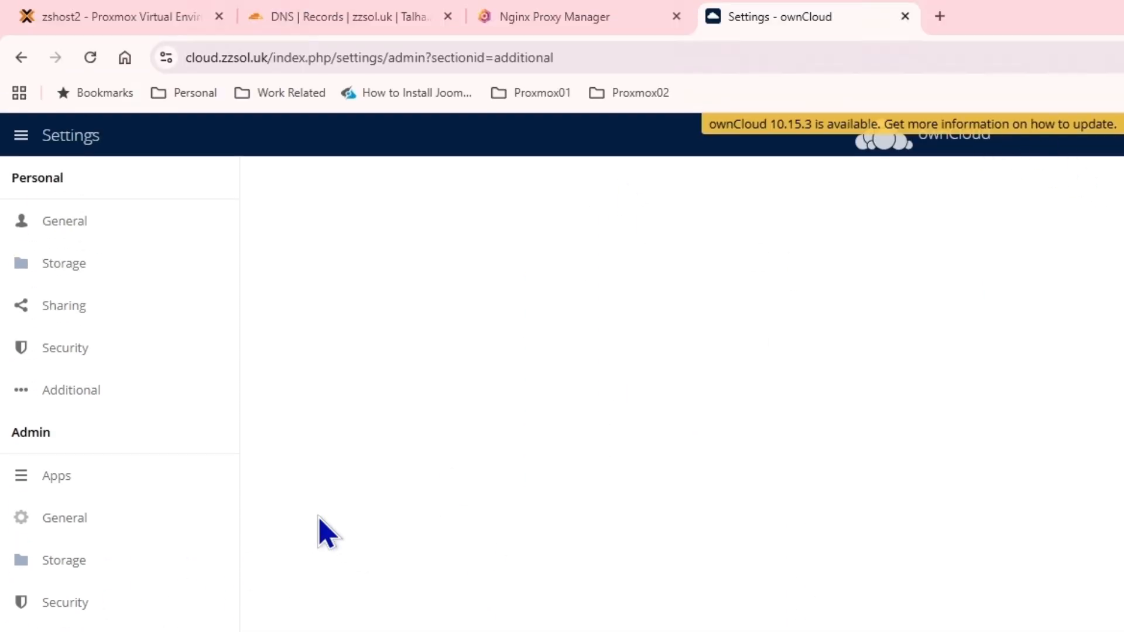
{"action": "left_click", "coordinate": [67, 520]}
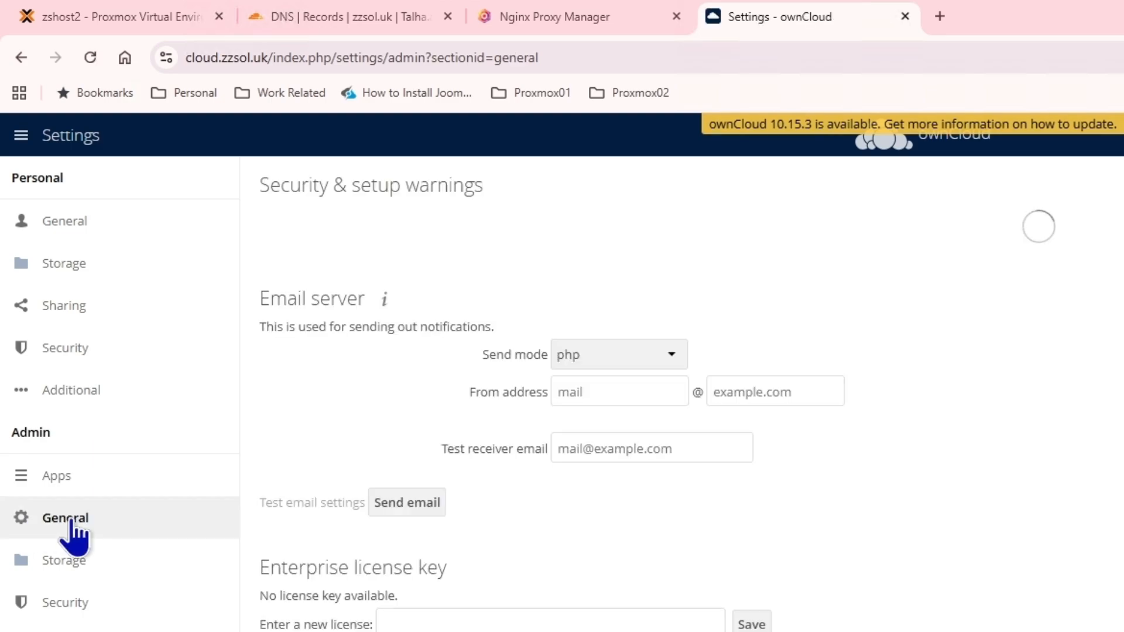
{"action": "scroll", "coordinate": [683, 394], "scroll_direction": "down", "scroll_amount": 15}
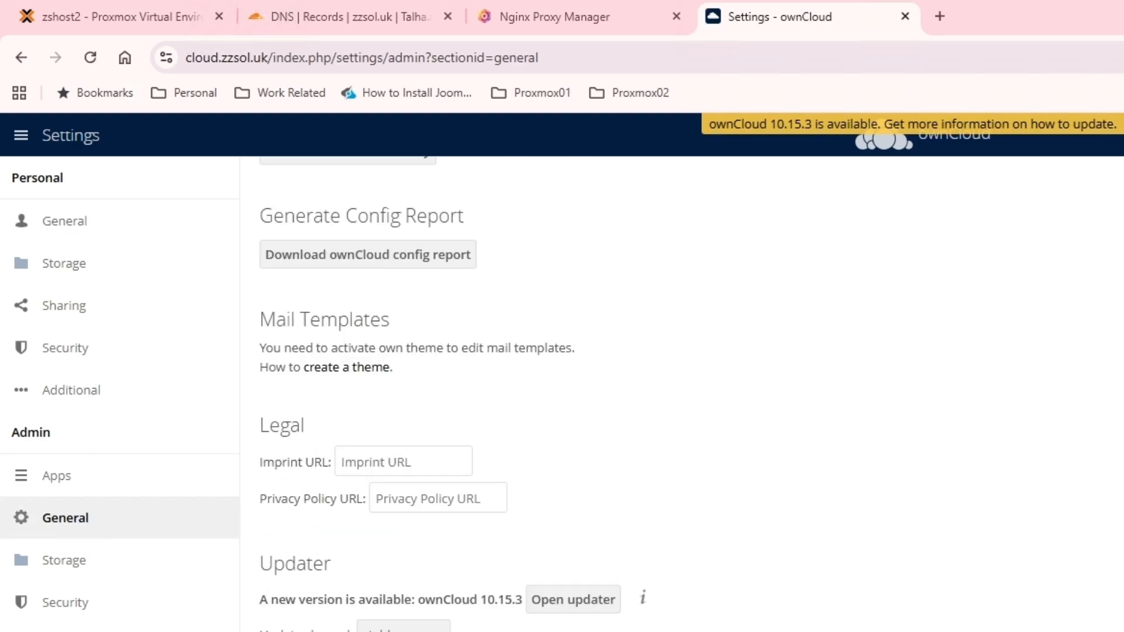
{"action": "scroll", "coordinate": [746, 623], "scroll_direction": "up", "scroll_amount": 12}
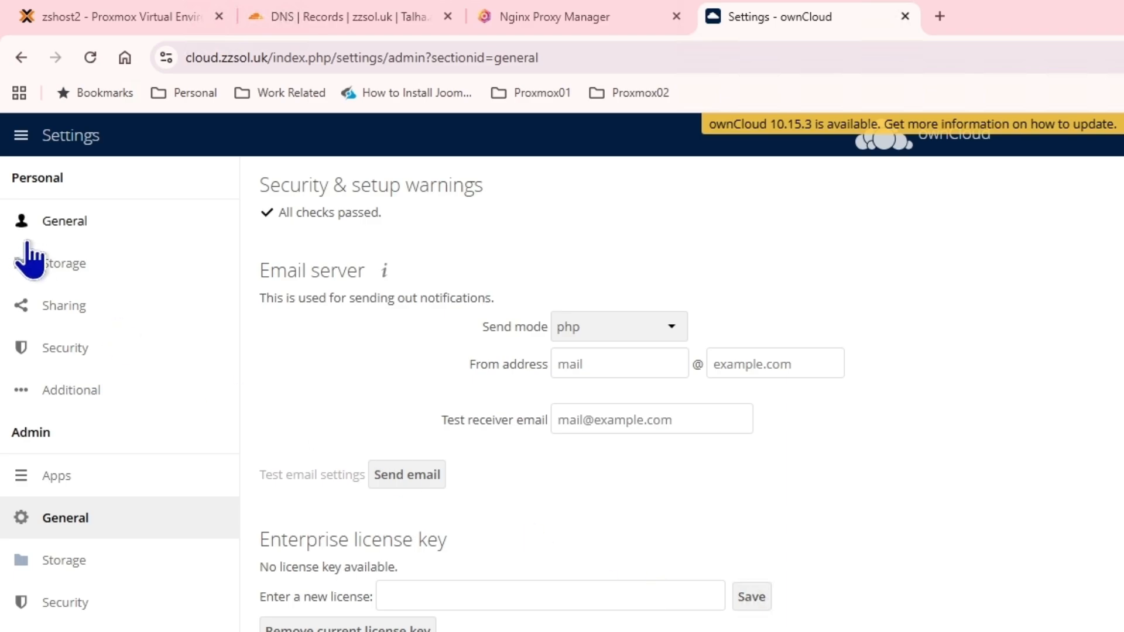
Step: Look over the personal Storage and General settings, then return to the Files app
{"action": "left_click", "coordinate": [35, 262]}
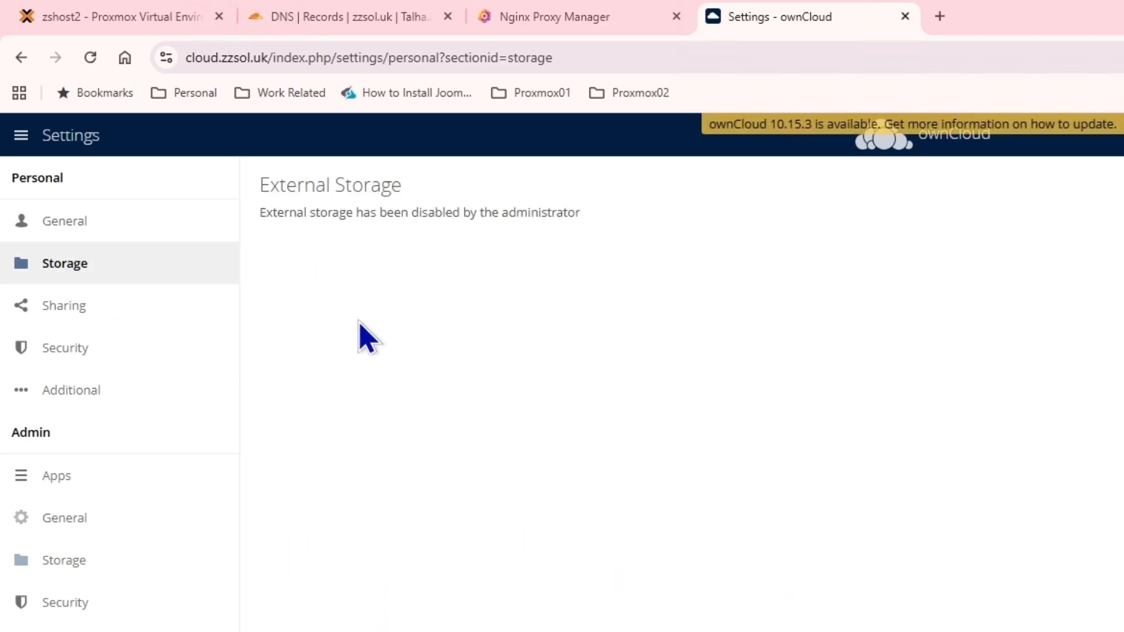
{"action": "left_click", "coordinate": [68, 227]}
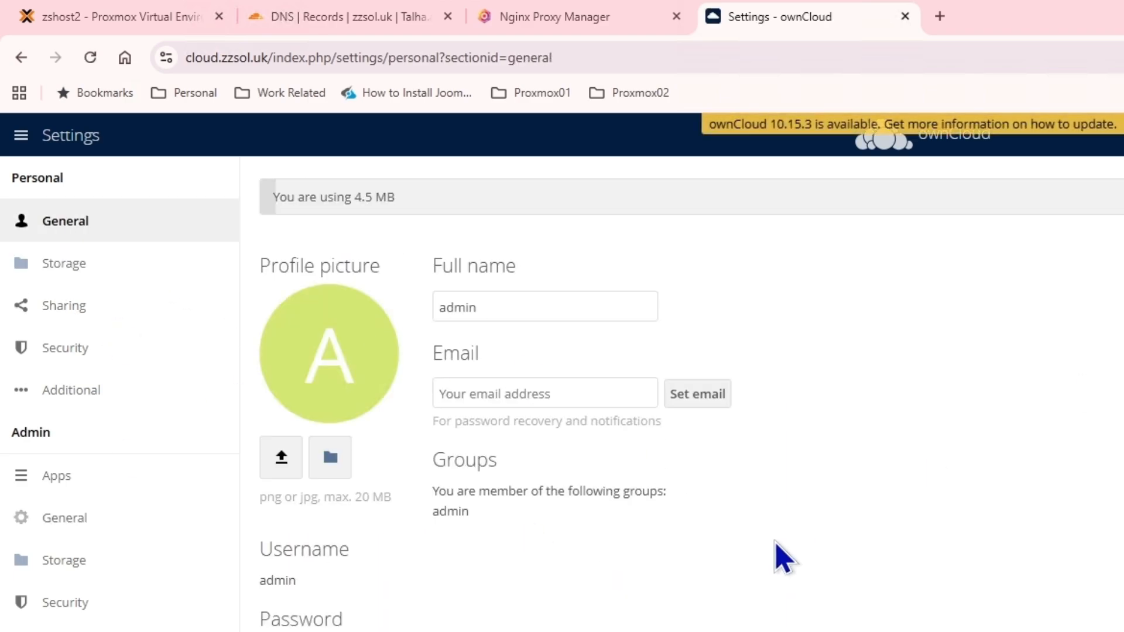
{"action": "left_click", "coordinate": [61, 137]}
{"action": "left_click", "coordinate": [50, 205]}
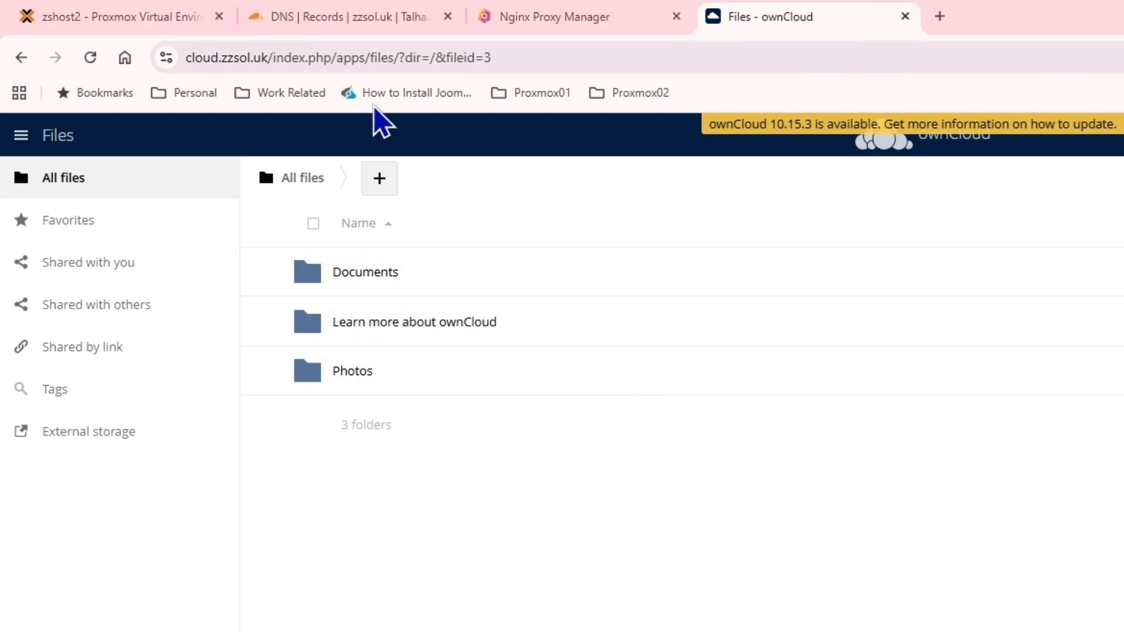
{"action": "left_click", "coordinate": [381, 183]}
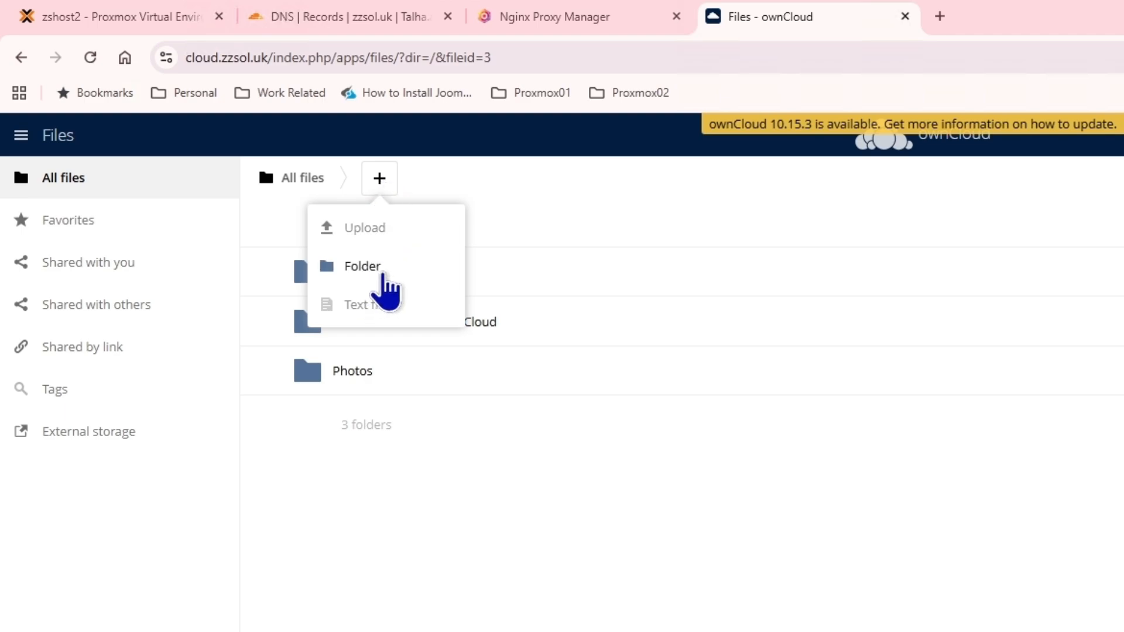
{"action": "left_click", "coordinate": [494, 540]}
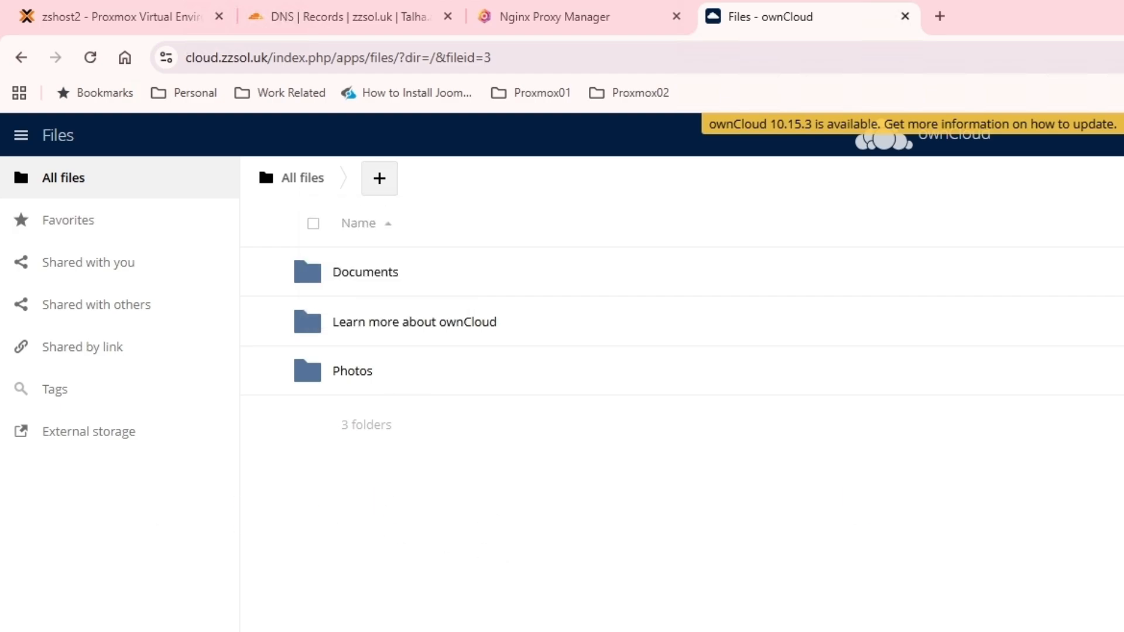